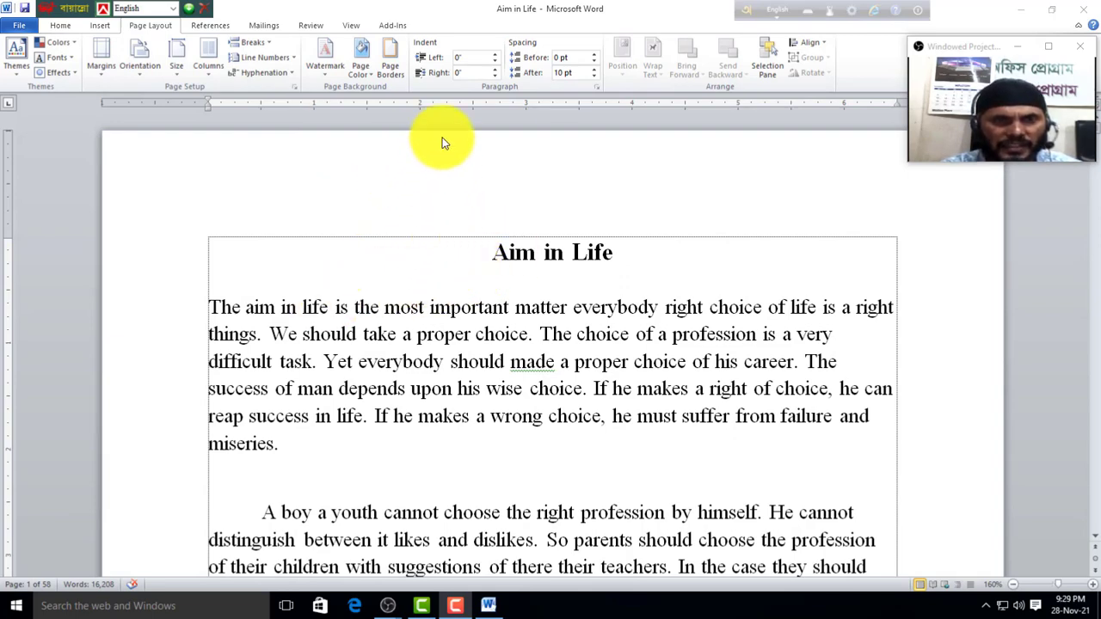
- Apply the Narrow margin preset to the essay
scroll(438, 299, down, 6)
scroll(429, 336, down, 3)
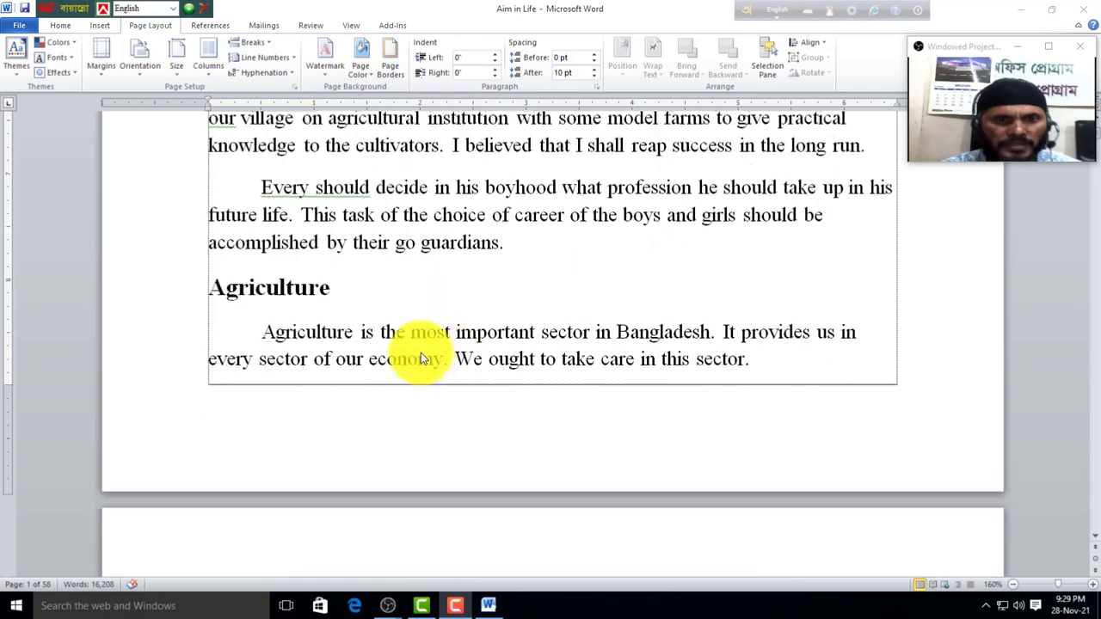
scroll(386, 419, up, 5)
scroll(278, 373, up, 1)
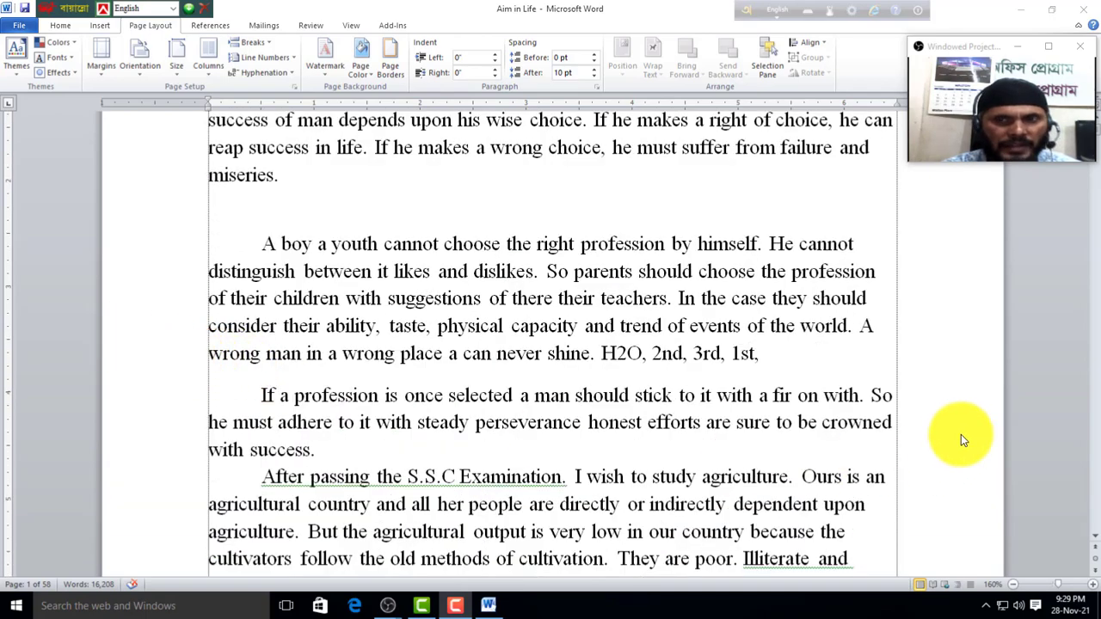
scroll(516, 422, up, 3)
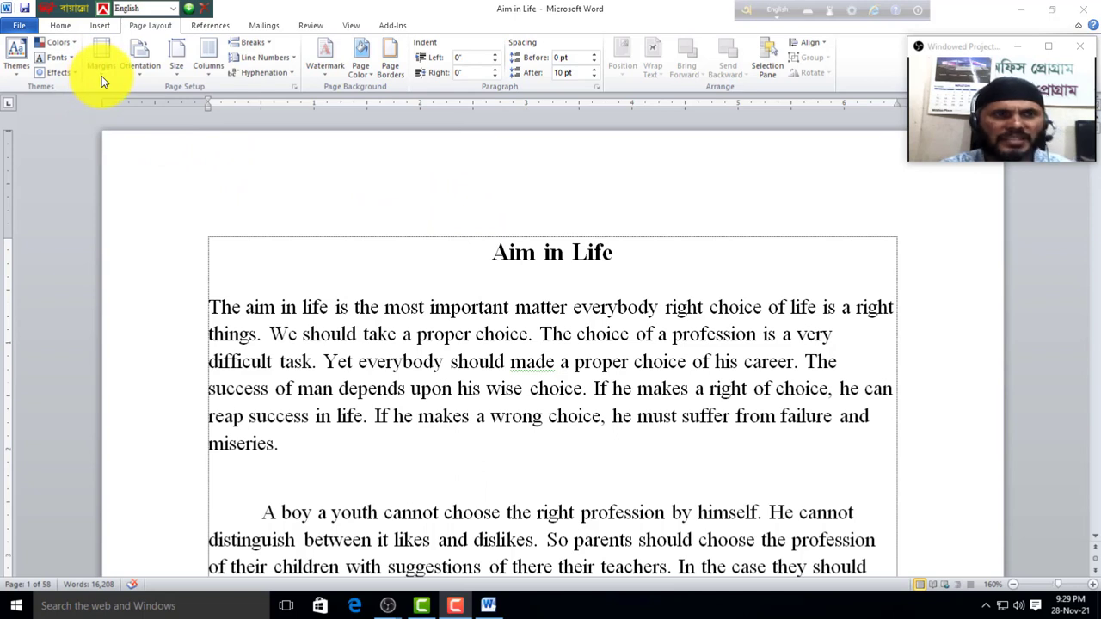
click(98, 71)
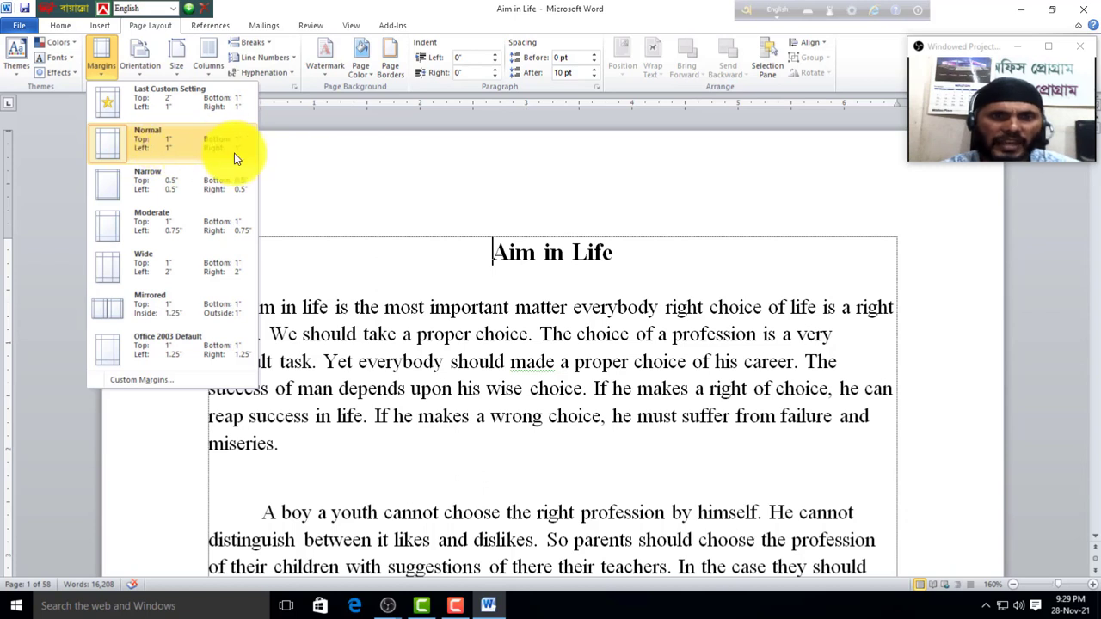
click(138, 185)
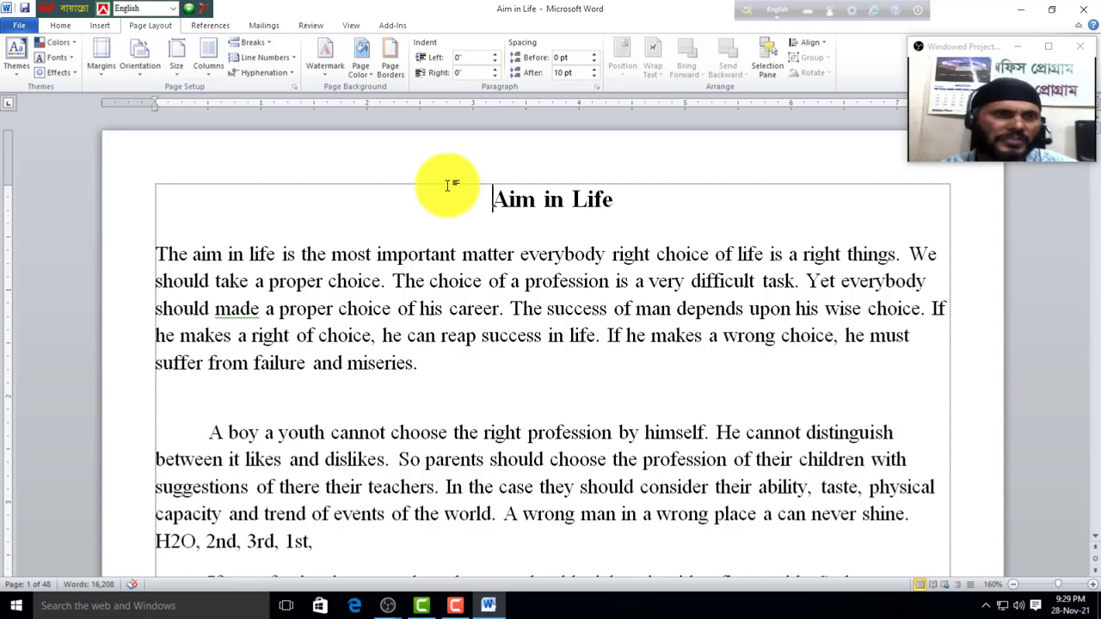
- Restore Normal 1-inch margins and bring up the Custom Margins settings
click(100, 76)
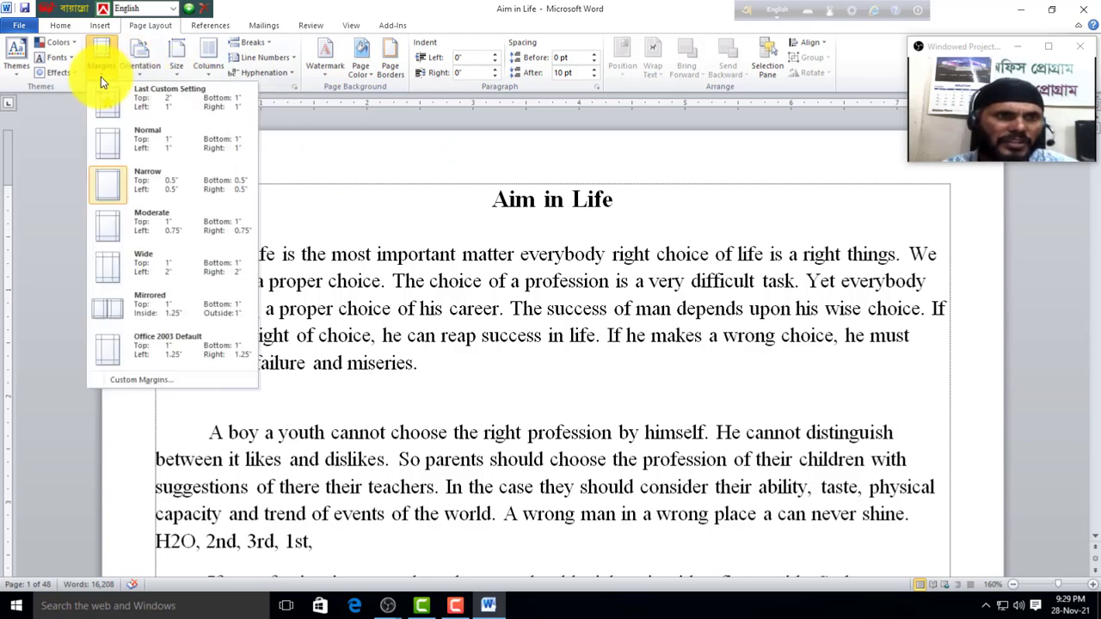
click(152, 147)
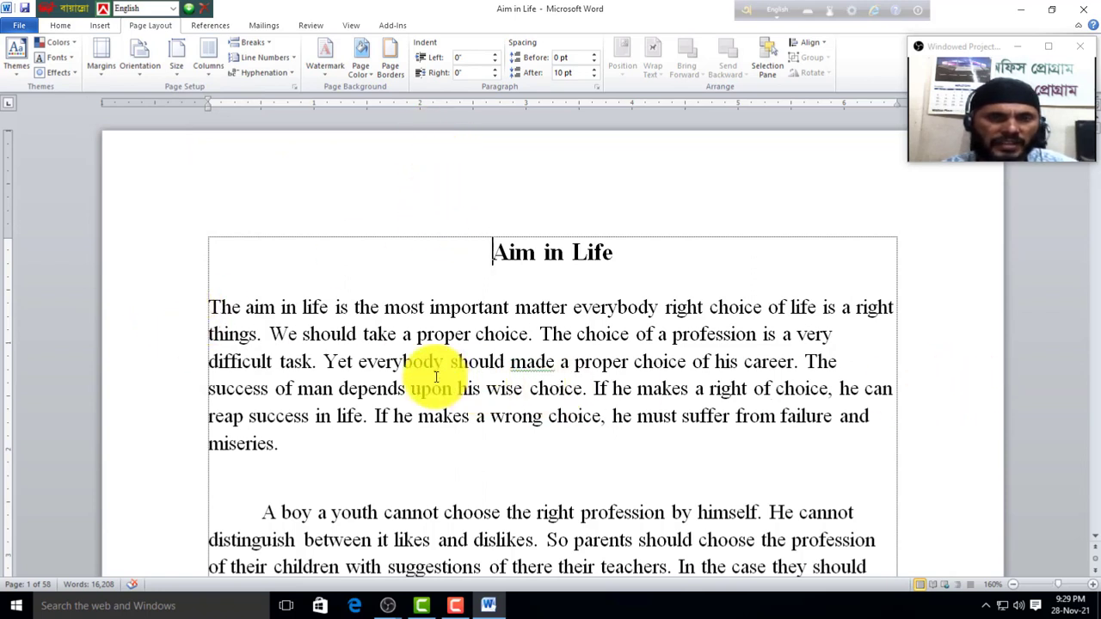
click(99, 62)
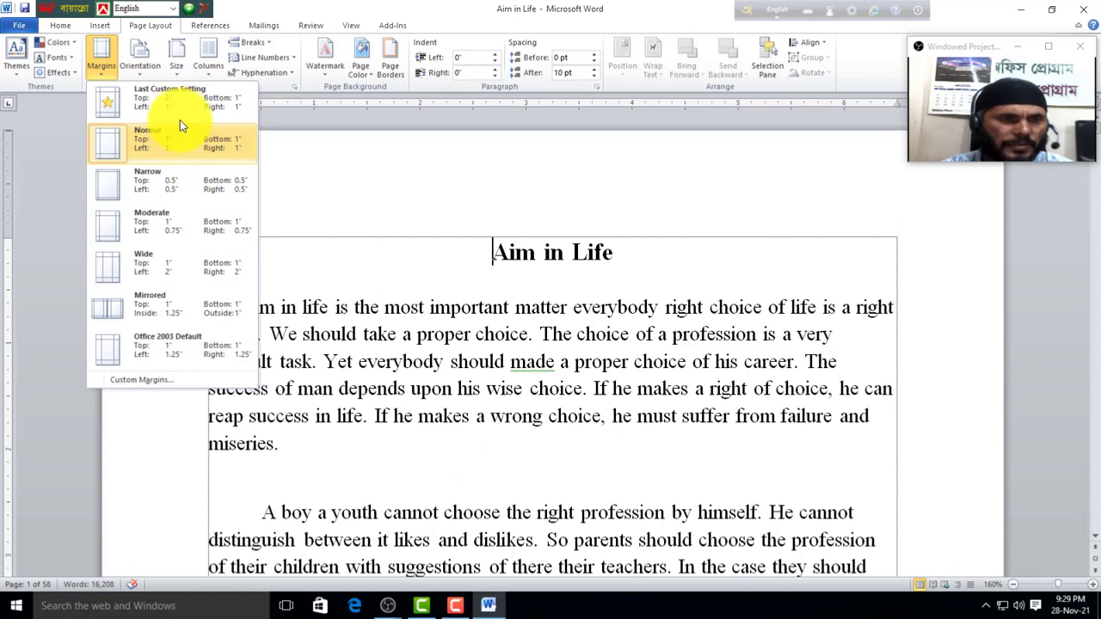
click(141, 380)
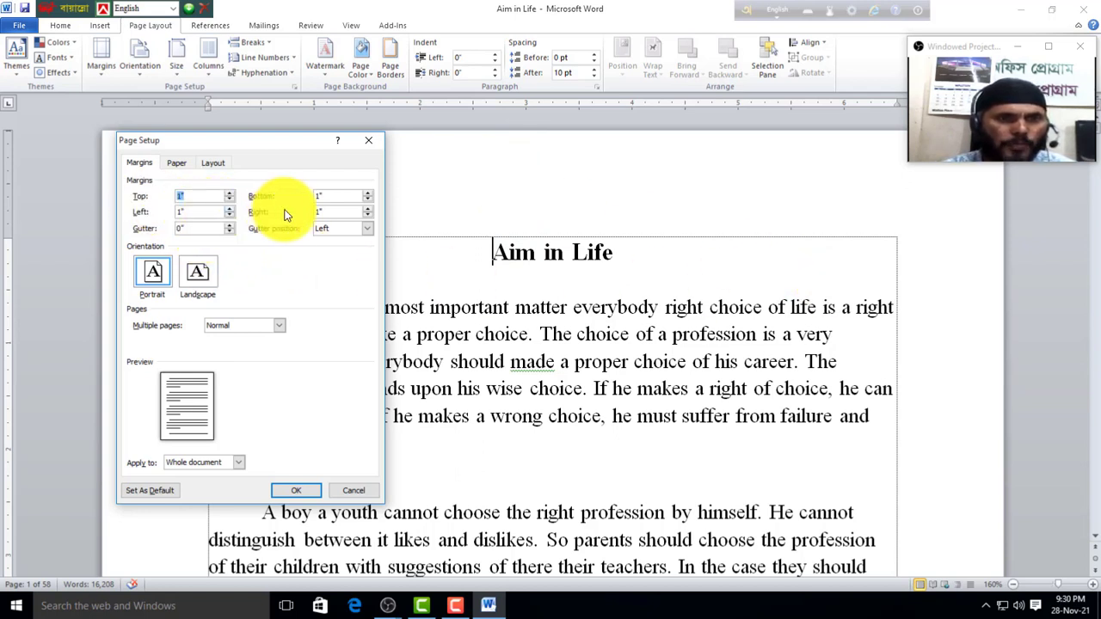
- Raise the top margin to 2 inches in Page Setup and apply it
click(229, 192)
click(229, 192)
click(229, 193)
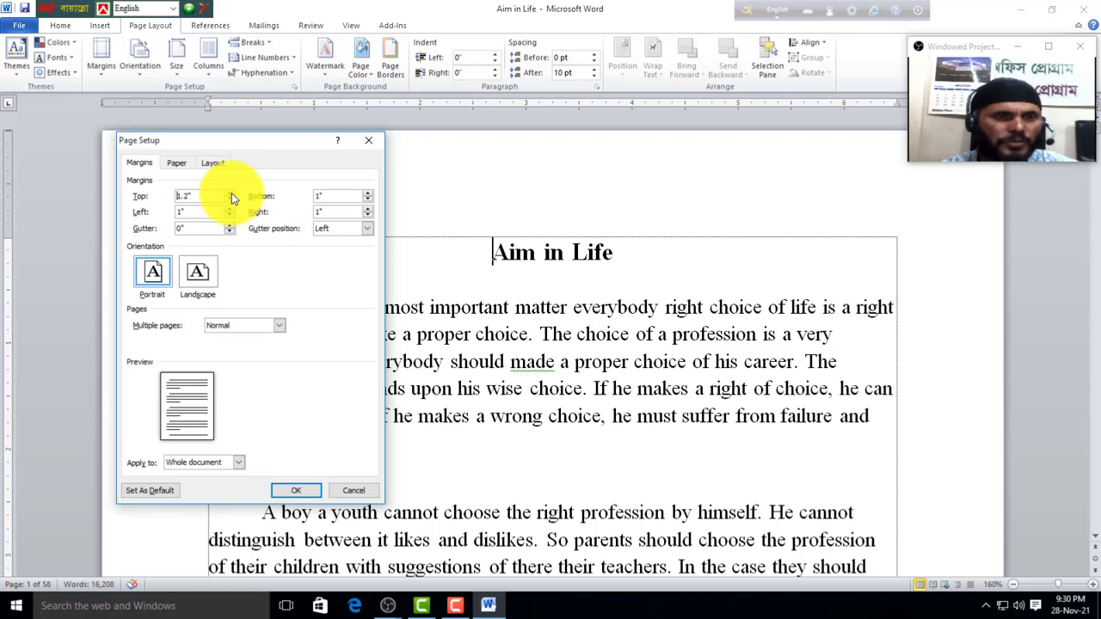
click(229, 193)
click(229, 192)
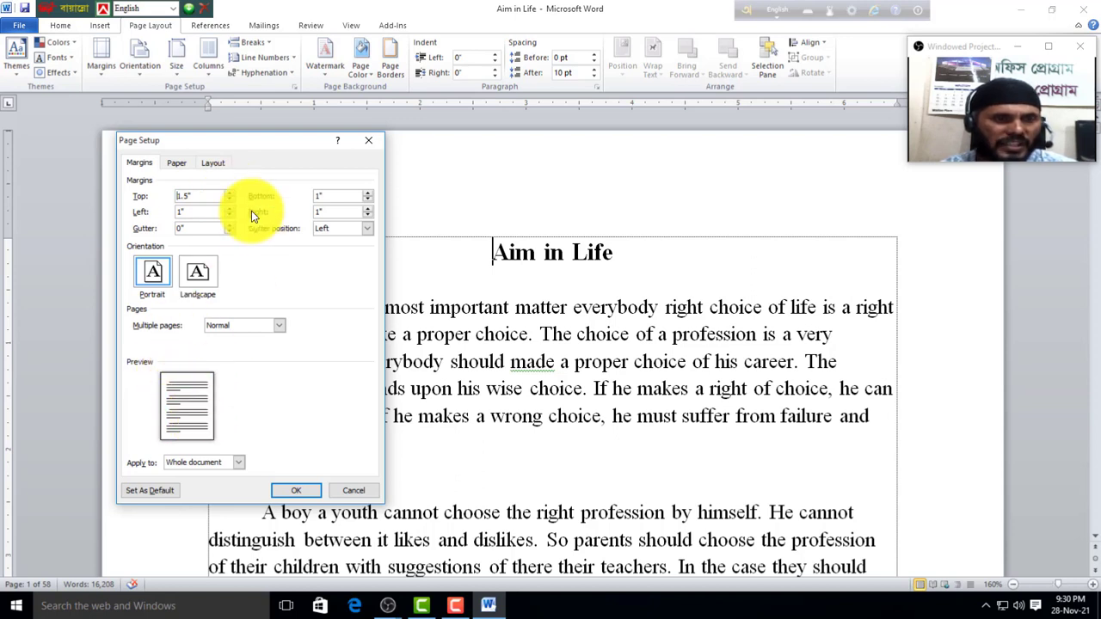
click(230, 193)
click(229, 193)
click(230, 193)
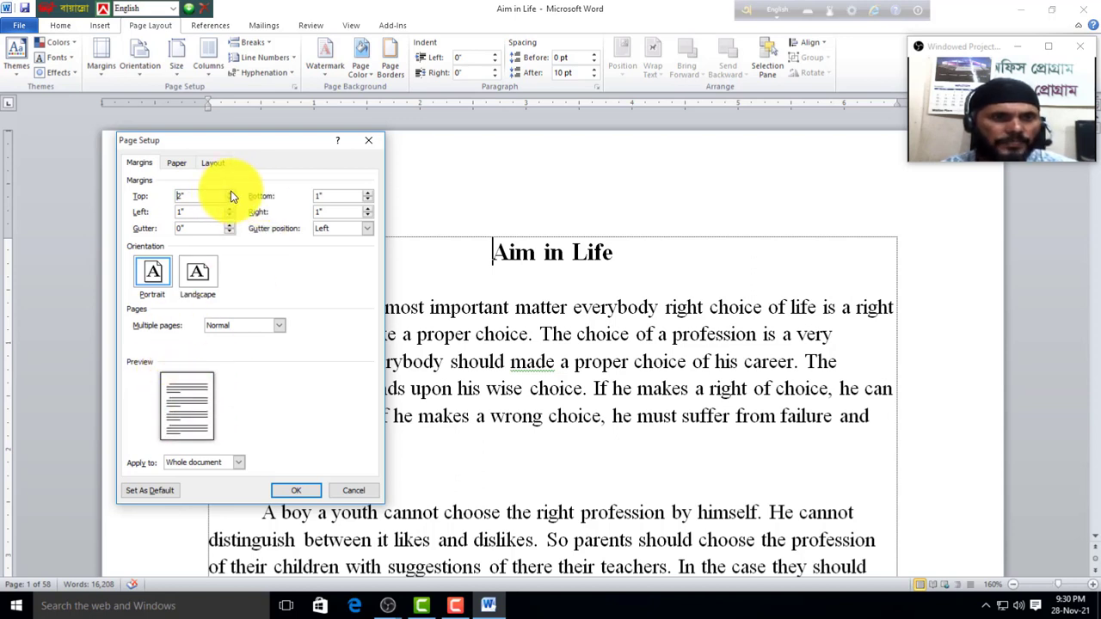
click(230, 192)
click(230, 192)
click(230, 198)
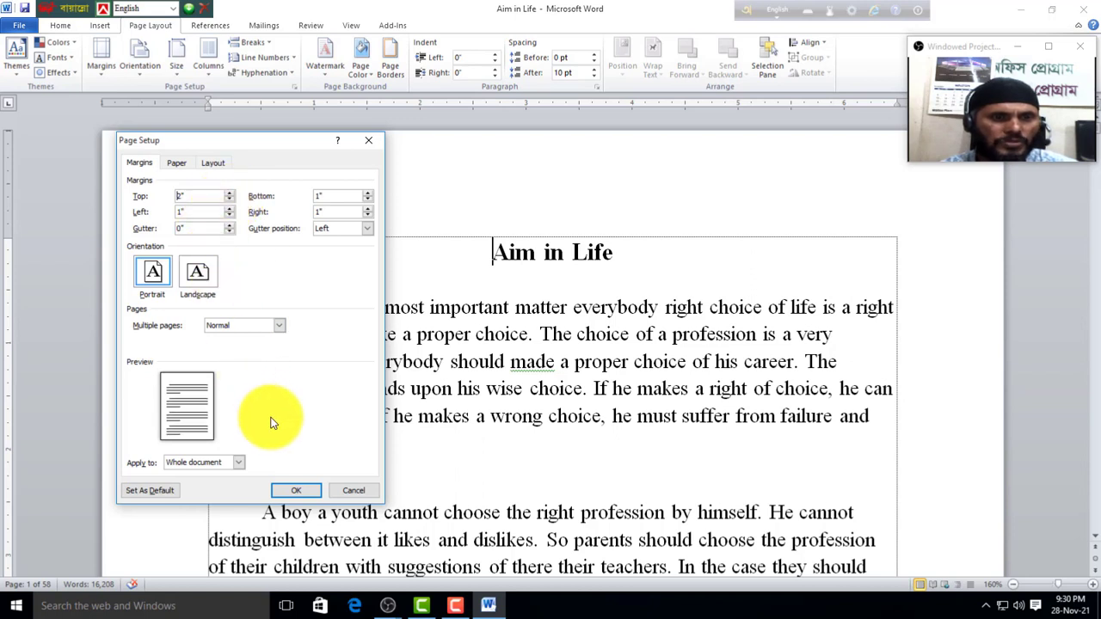
click(296, 491)
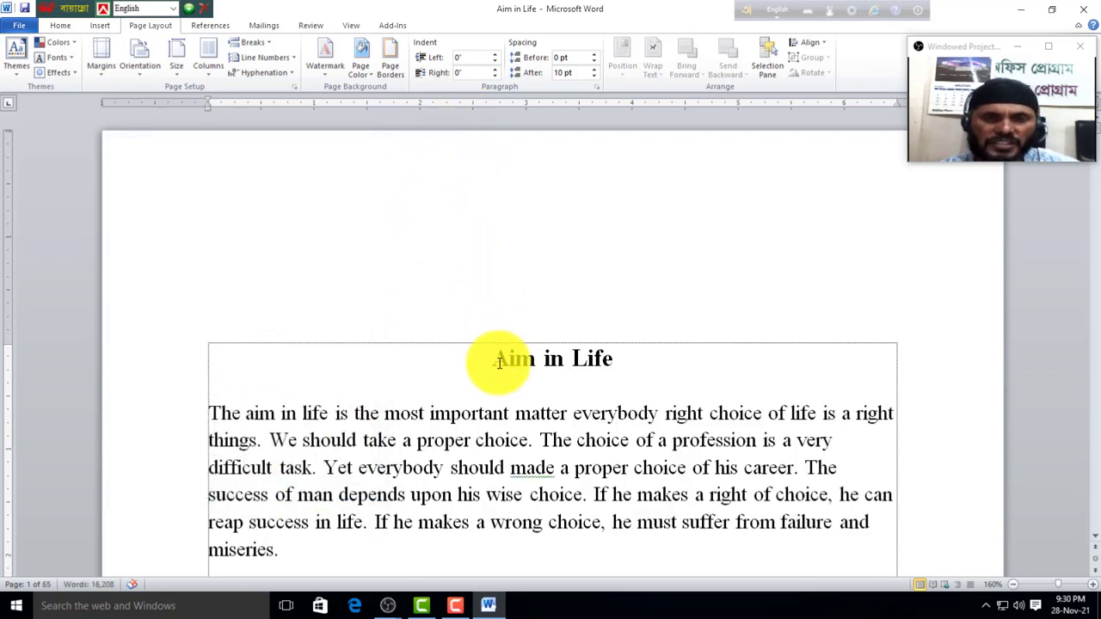
- Reset the top margin back to 1 inch through Custom Margins
click(100, 72)
click(158, 385)
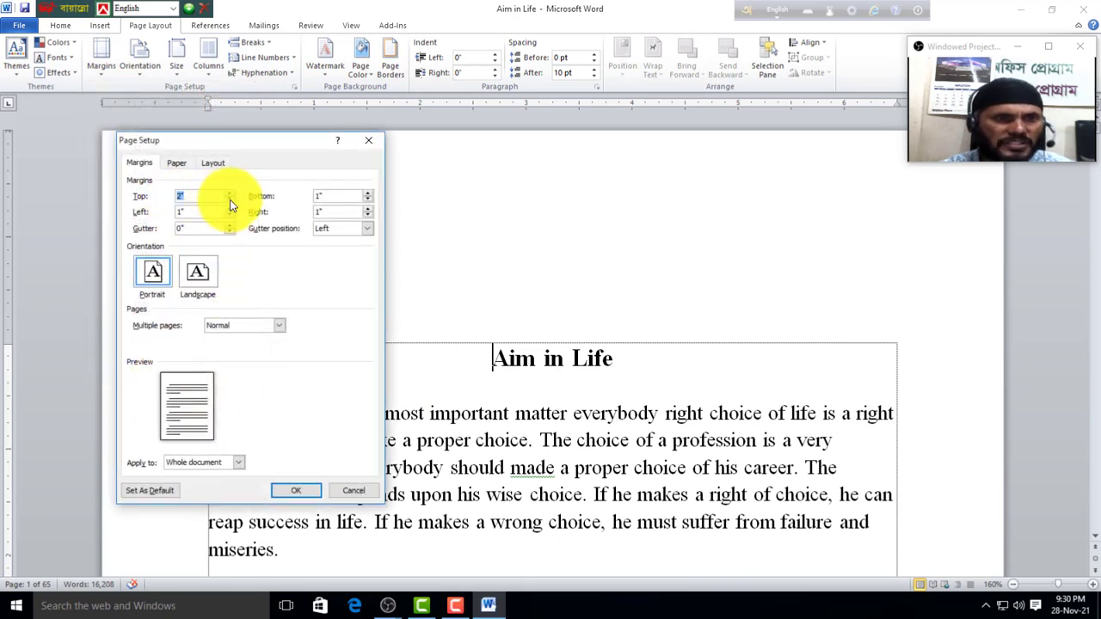
click(229, 199)
click(230, 200)
click(229, 199)
click(230, 199)
click(230, 199)
click(231, 199)
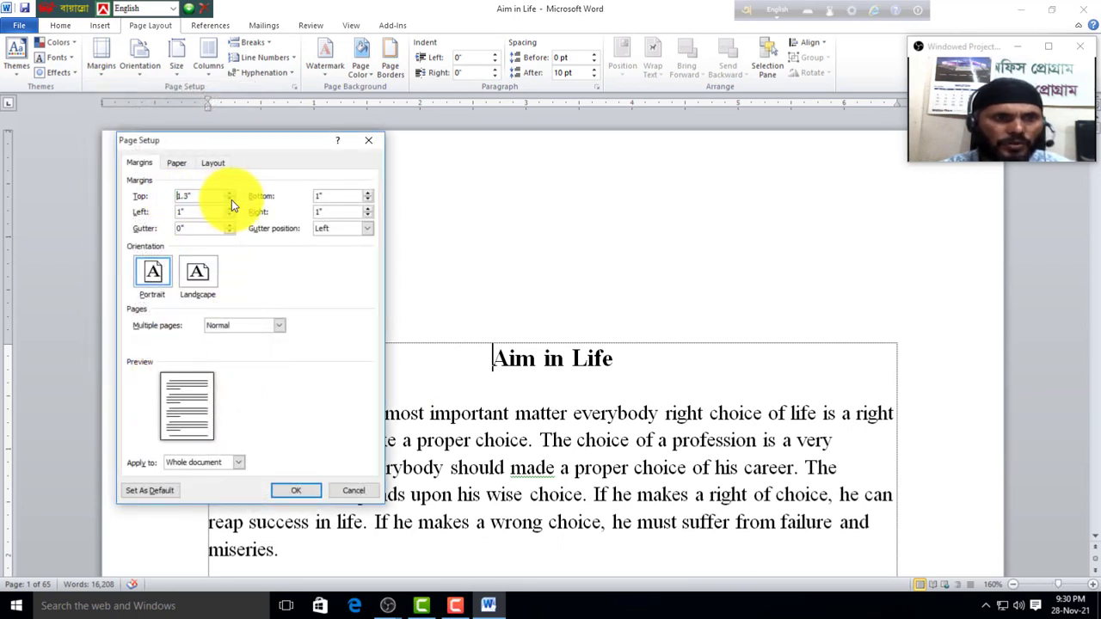
click(231, 200)
click(231, 200)
click(232, 200)
click(282, 497)
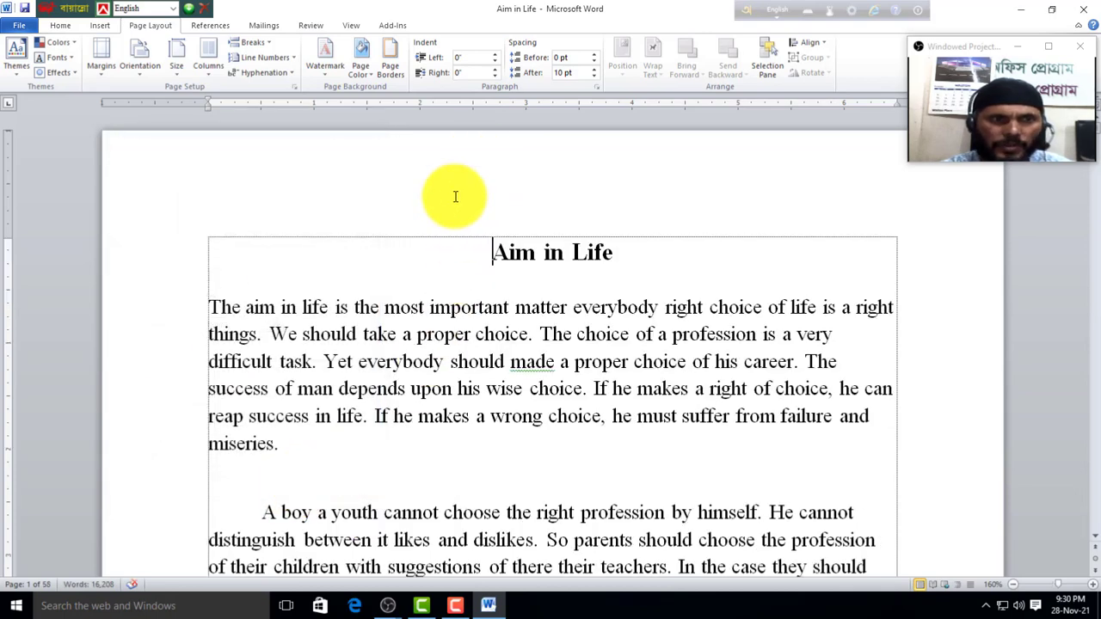
- Change the paper size to Legal on the Paper tab, cutting the essay to 44 pages
click(101, 69)
click(163, 380)
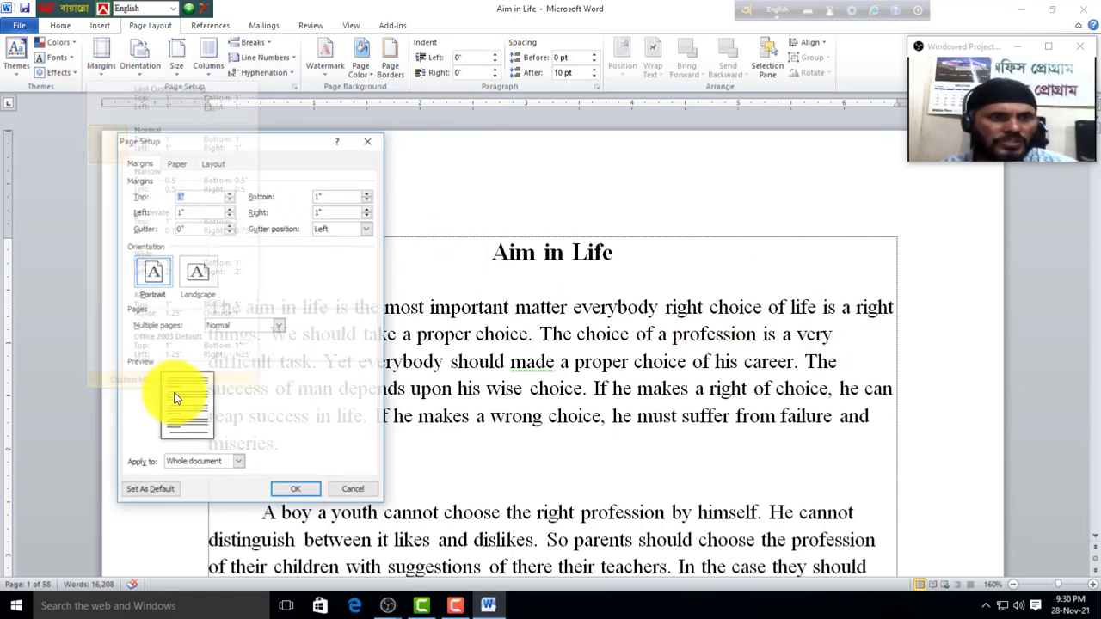
click(176, 164)
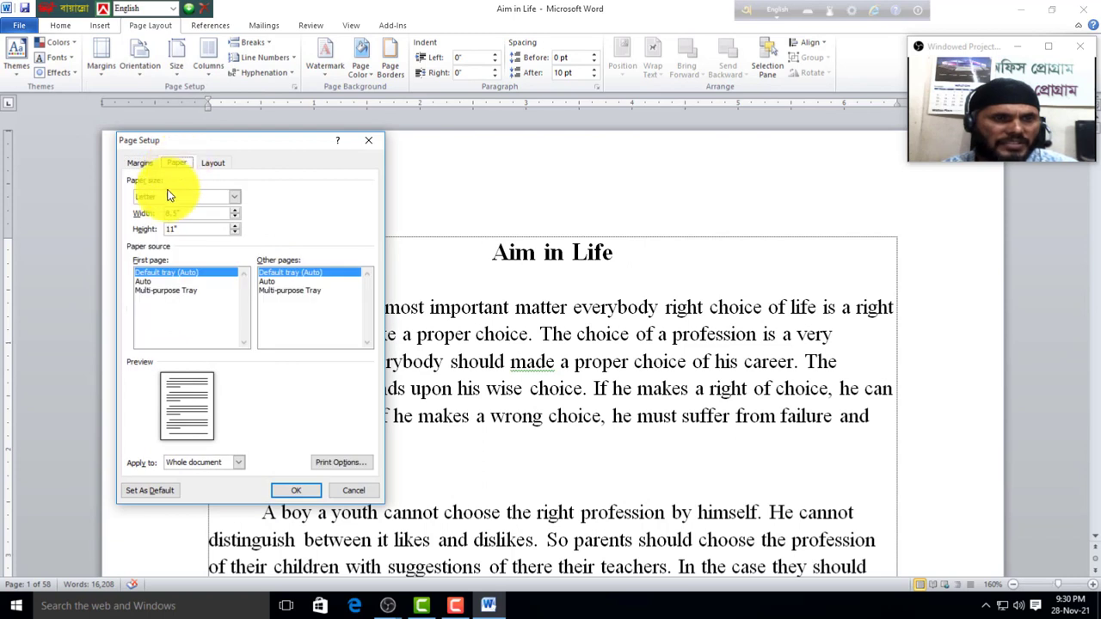
click(239, 196)
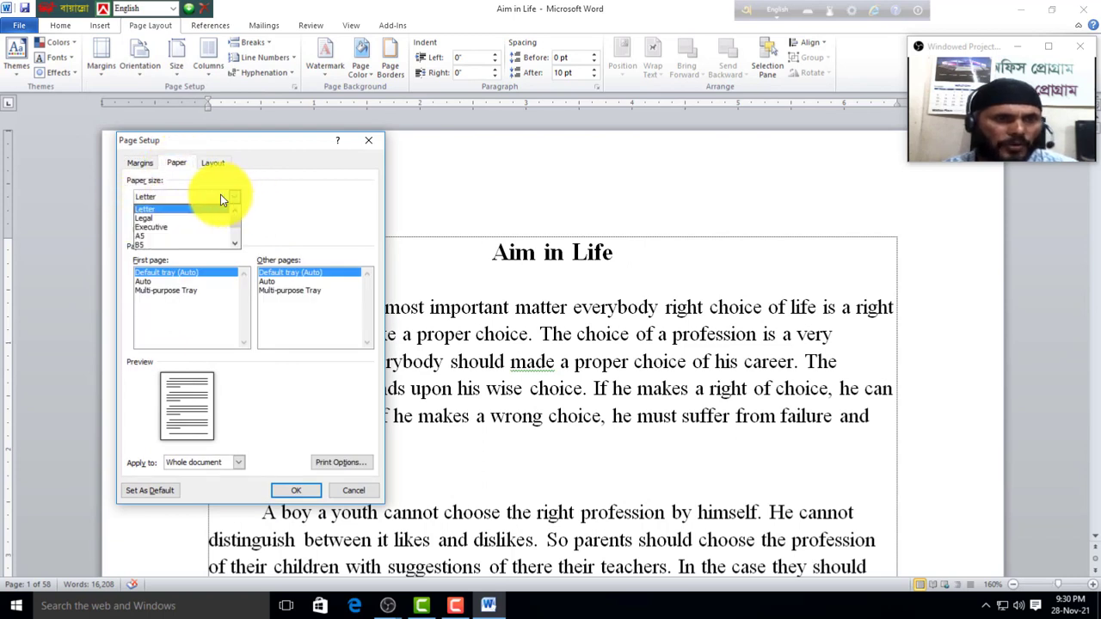
click(151, 219)
click(301, 490)
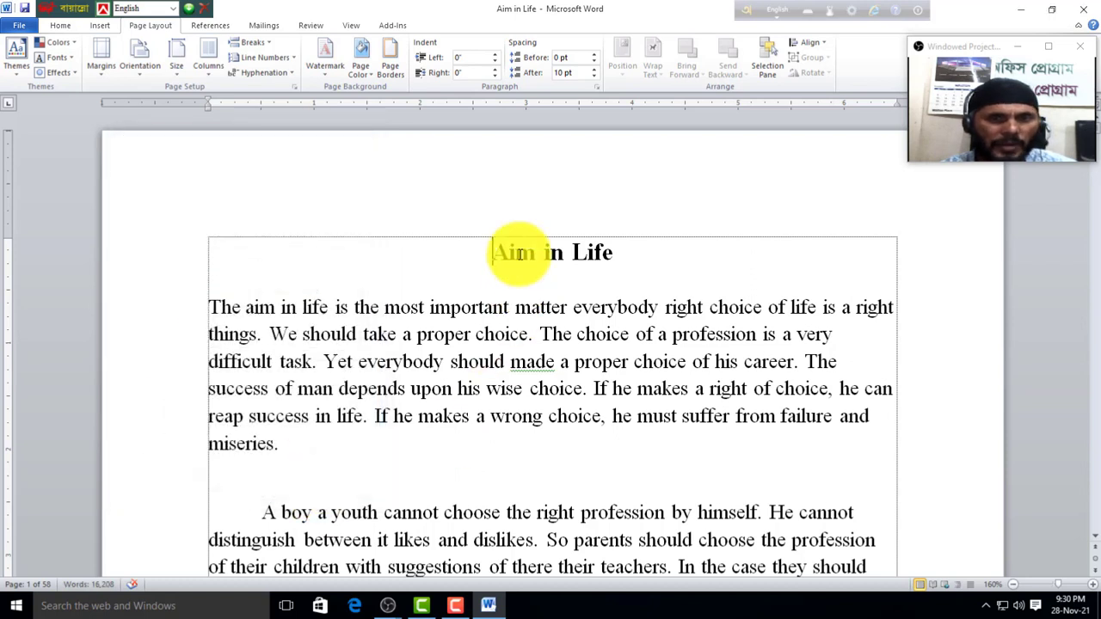
click(488, 233)
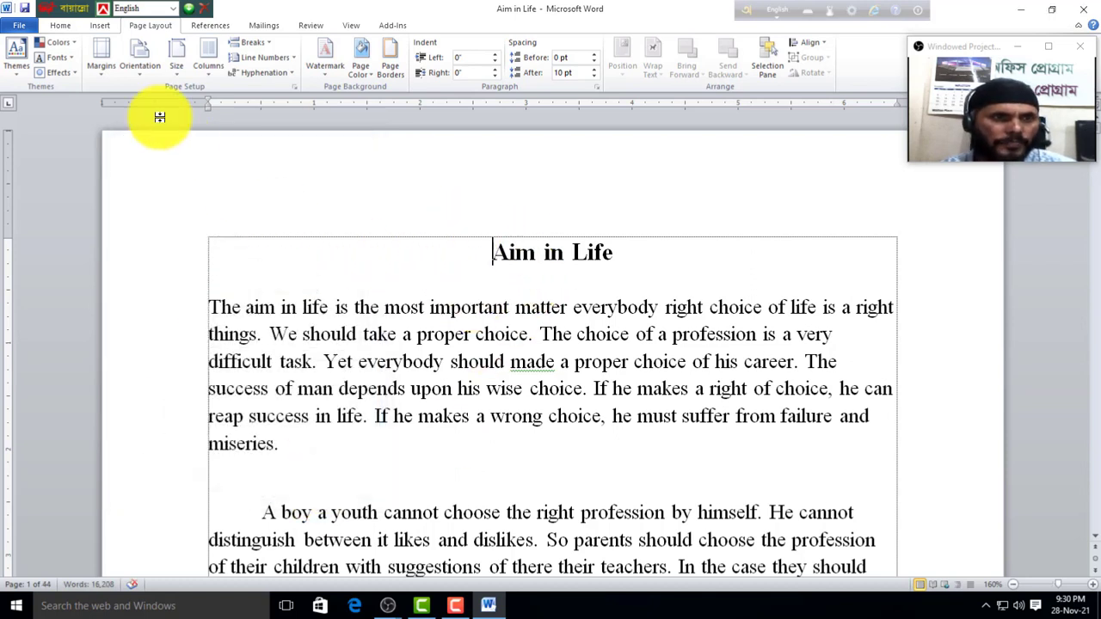
- Try Landscape orientation, then return the essay to Portrait
click(139, 73)
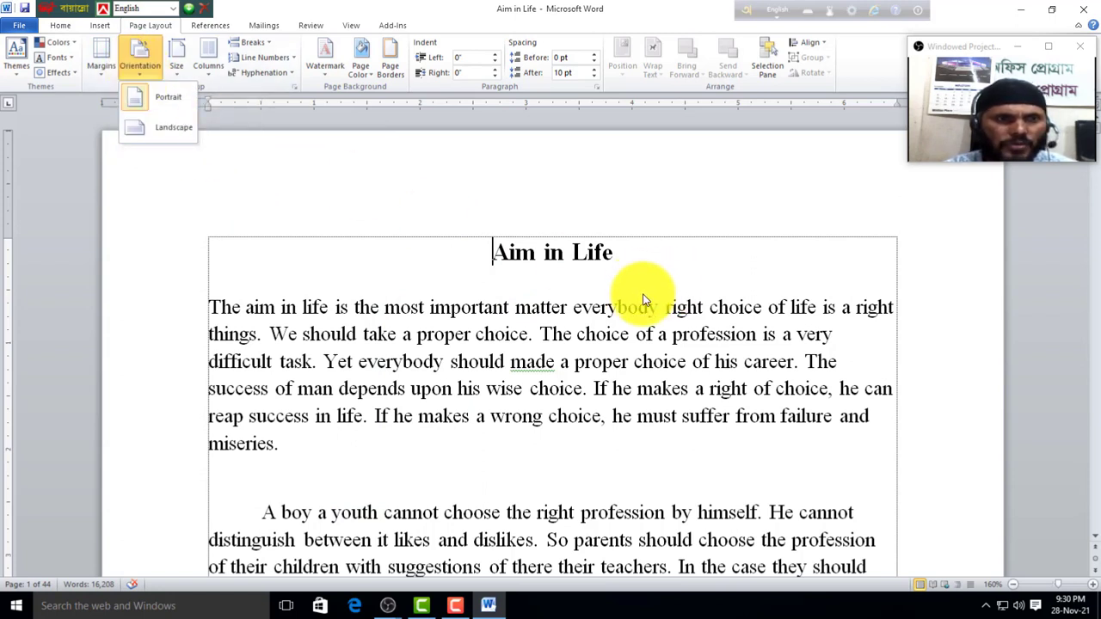
click(176, 129)
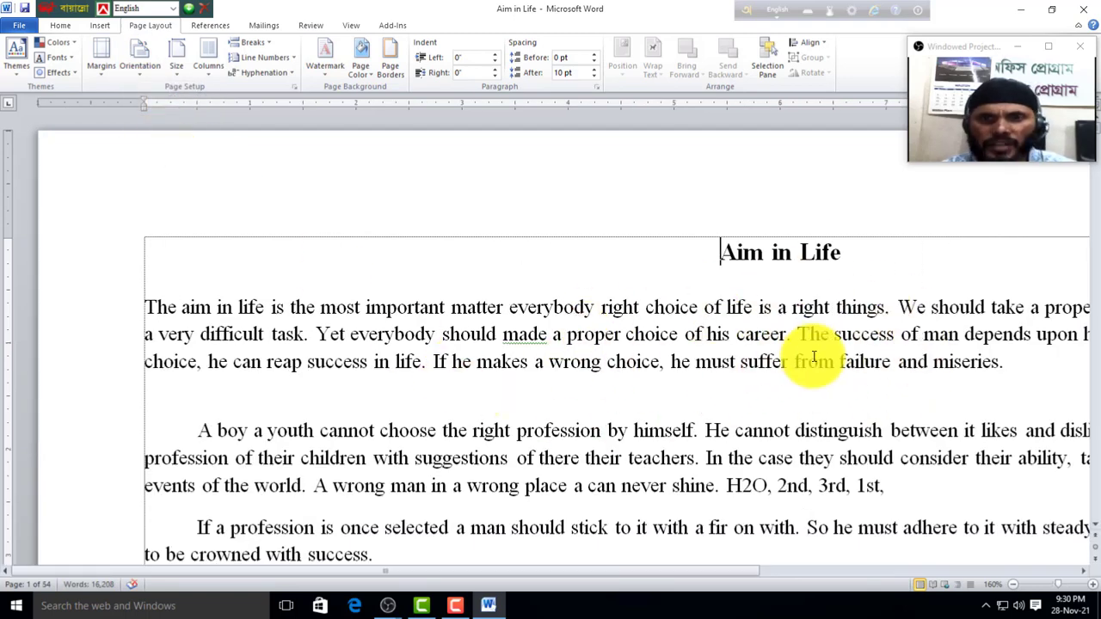
click(138, 72)
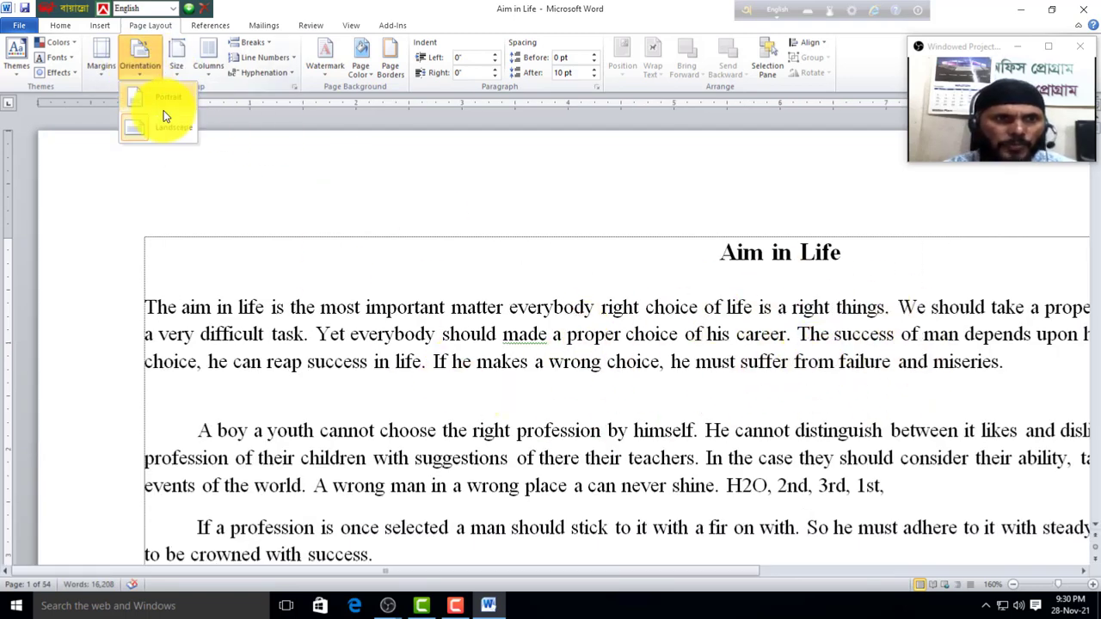
click(167, 98)
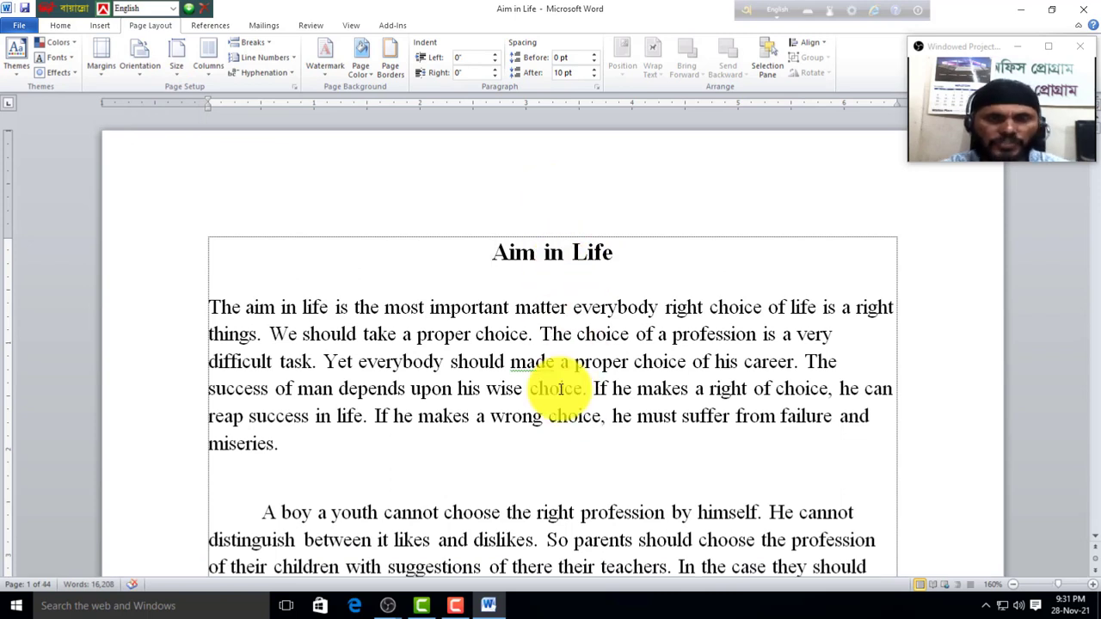
click(141, 72)
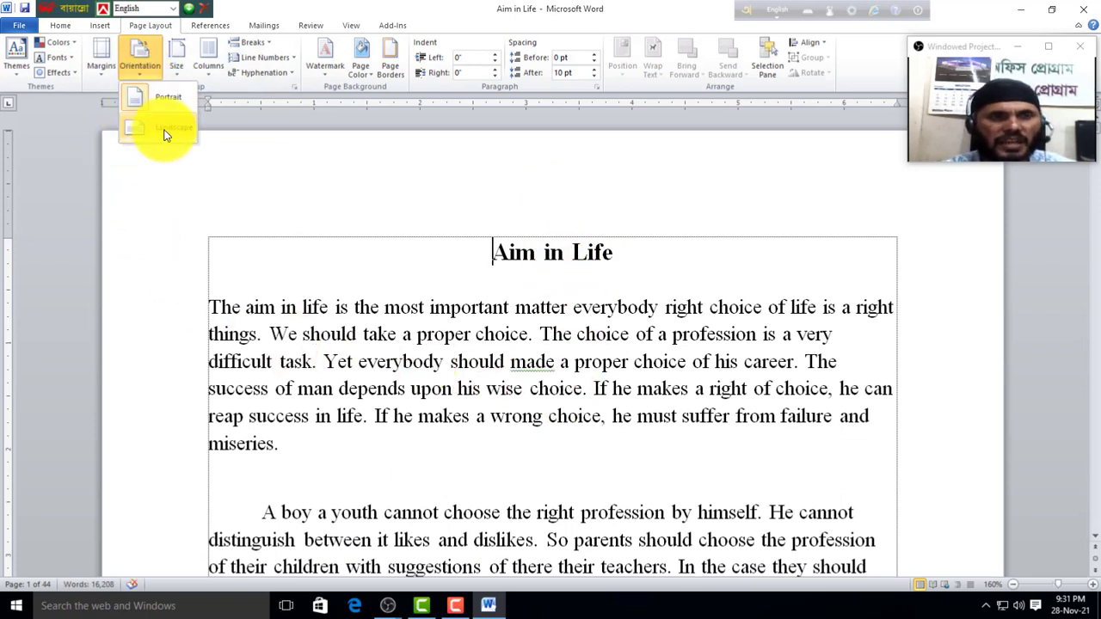
click(246, 197)
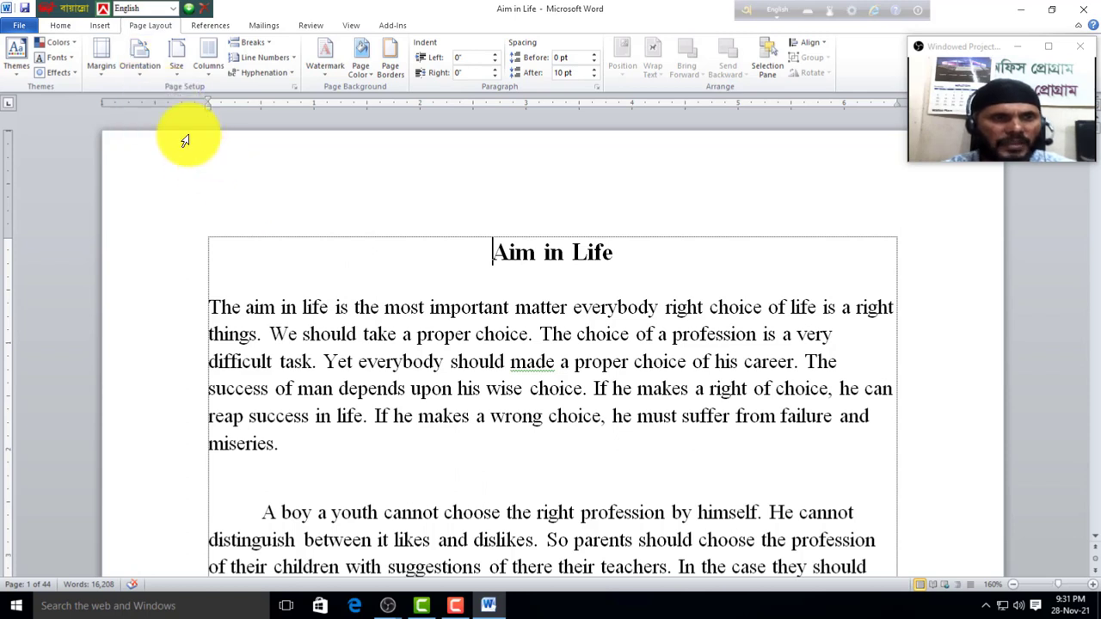
click(180, 78)
- Choose Legal (8.5" x 14") from the Size list for the essay
drag(302, 211, 318, 151)
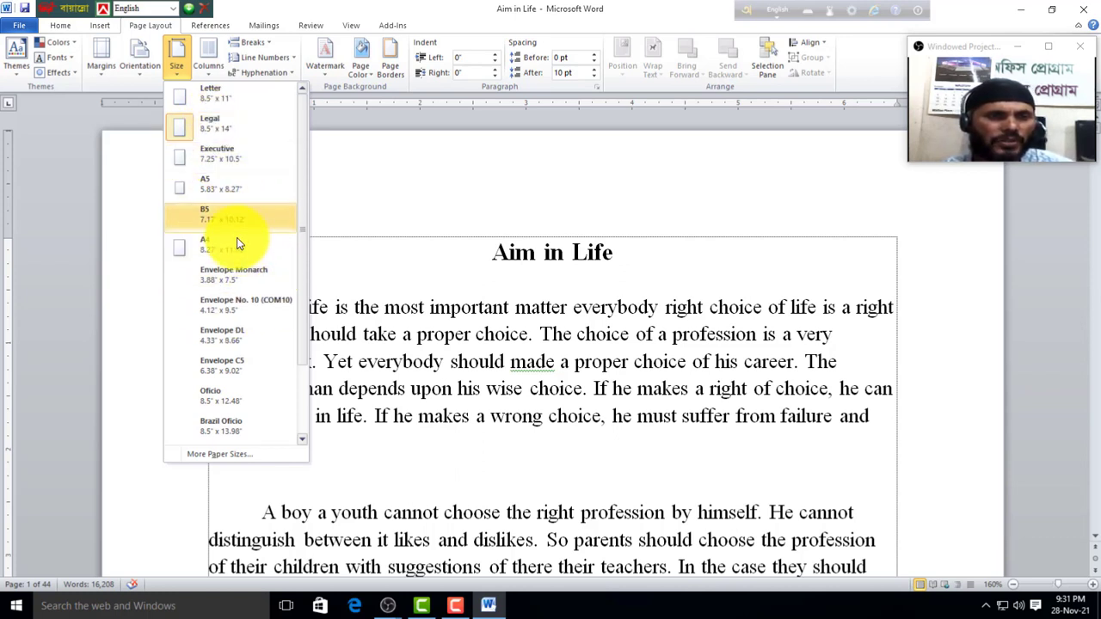
click(215, 126)
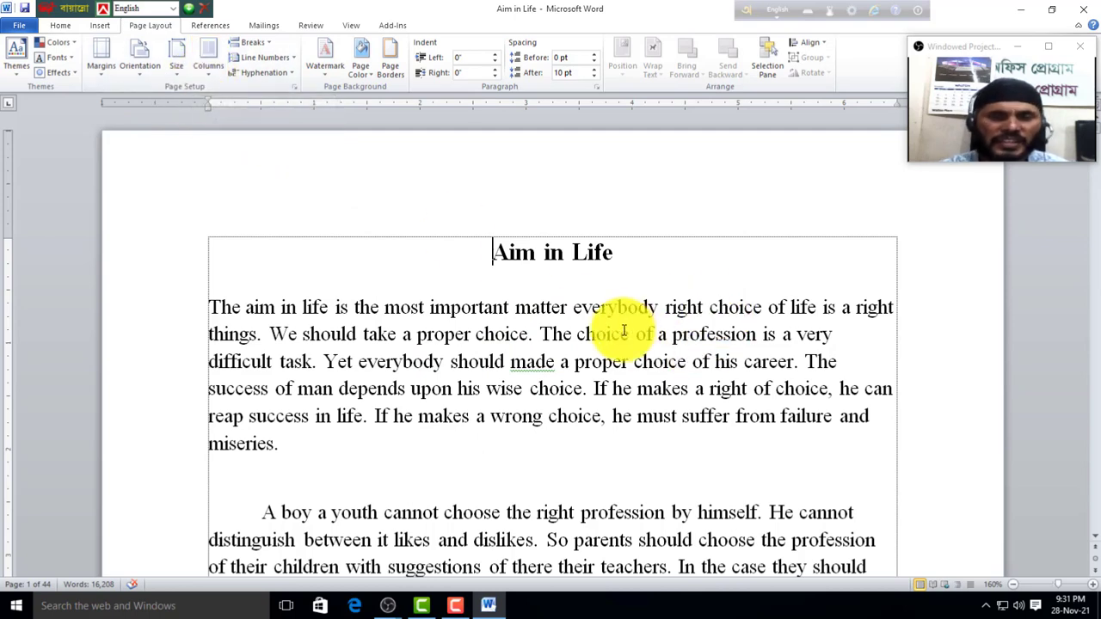
- Turn the essay's pages to Landscape orientation
click(141, 74)
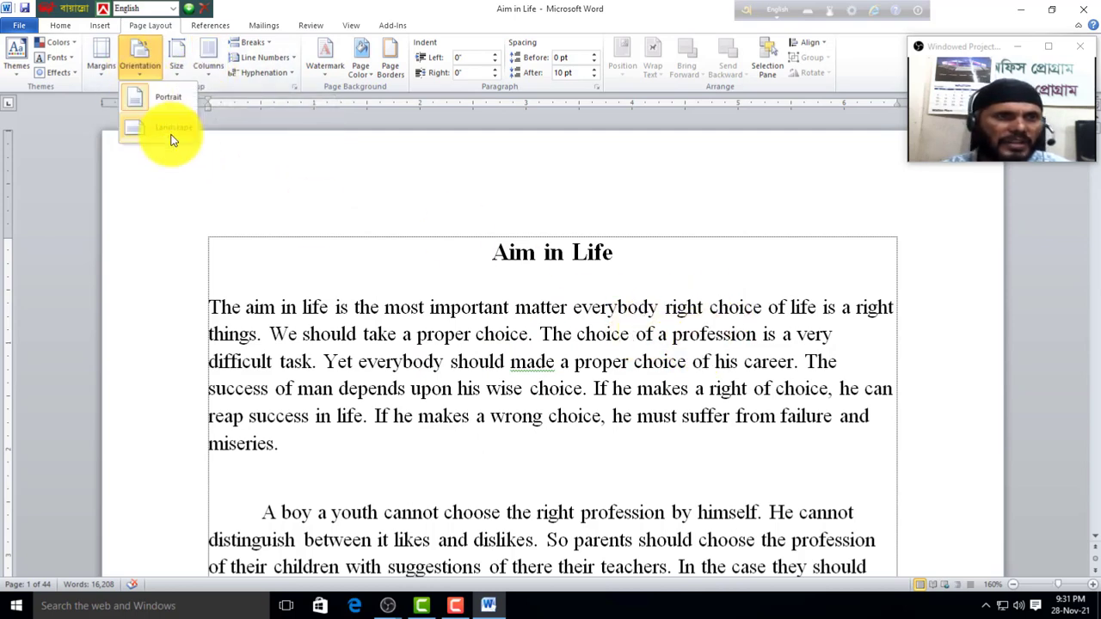
click(171, 140)
ctrl+scroll(643, 387, down, 2)
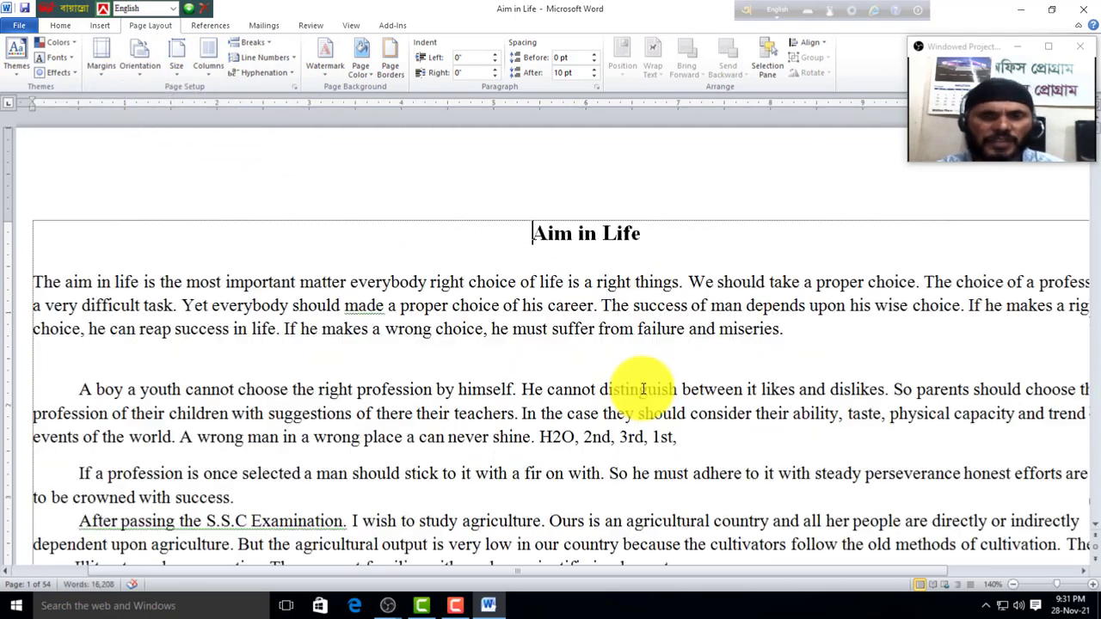
ctrl+scroll(640, 391, down, 2)
ctrl+scroll(687, 327, down, 1)
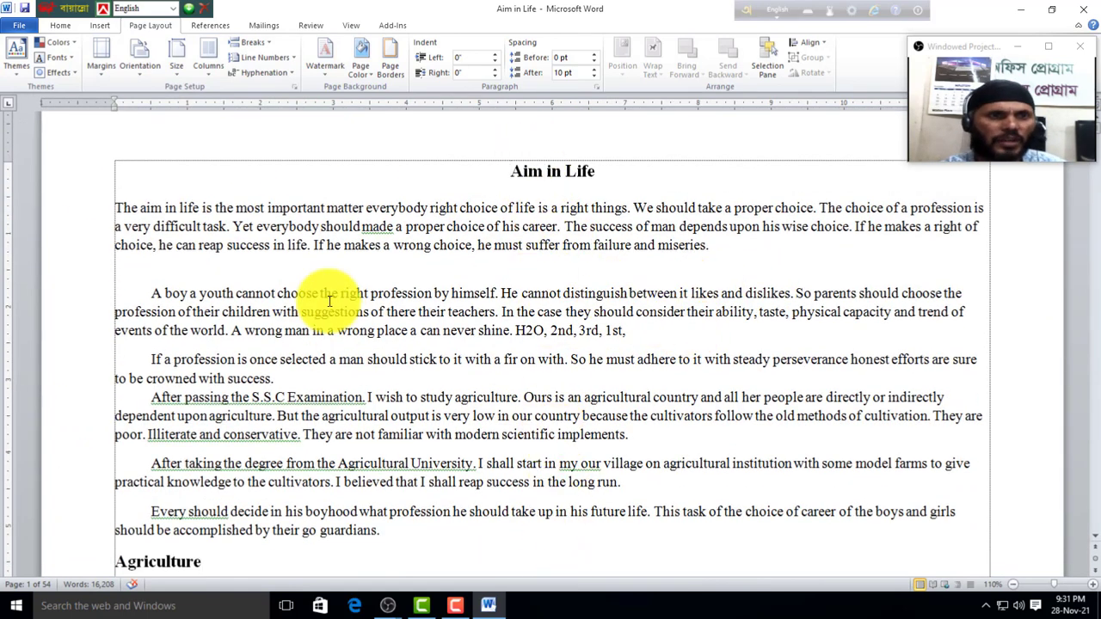
- Lay the text out in two columns, then in three columns
click(209, 75)
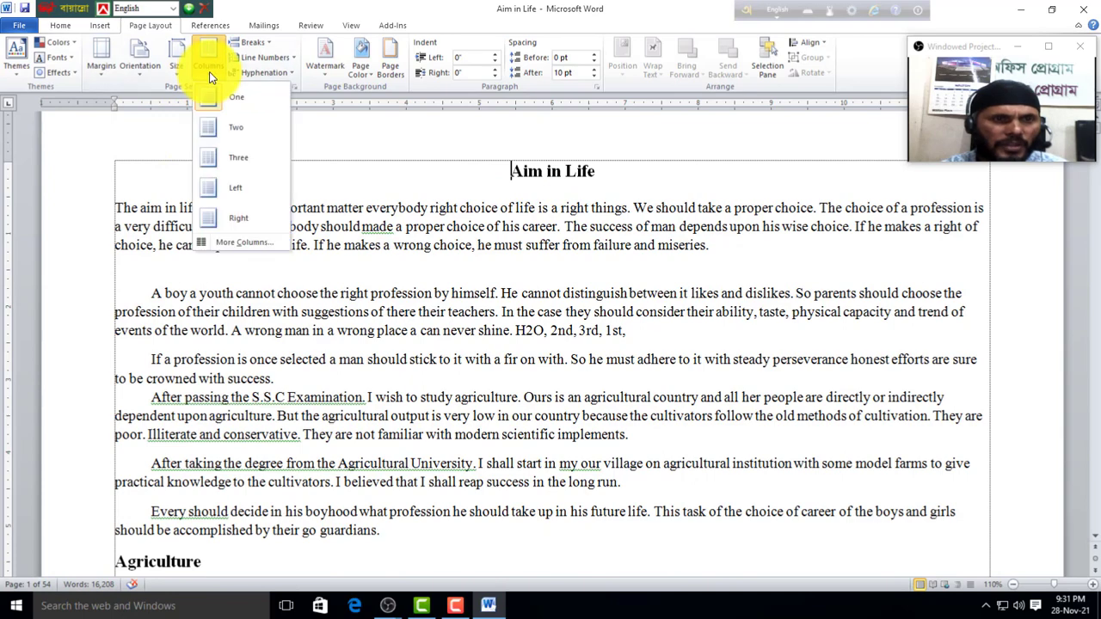
click(239, 129)
click(332, 172)
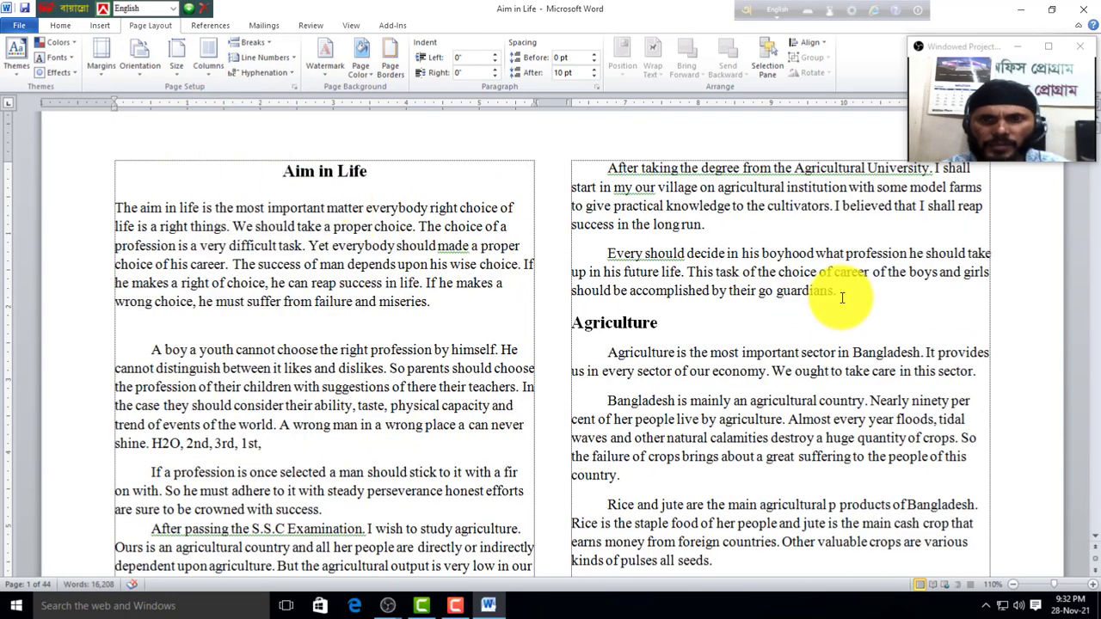
scroll(737, 344, down, 3)
scroll(737, 356, down, 2)
scroll(491, 368, down, 1)
scroll(440, 345, up, 4)
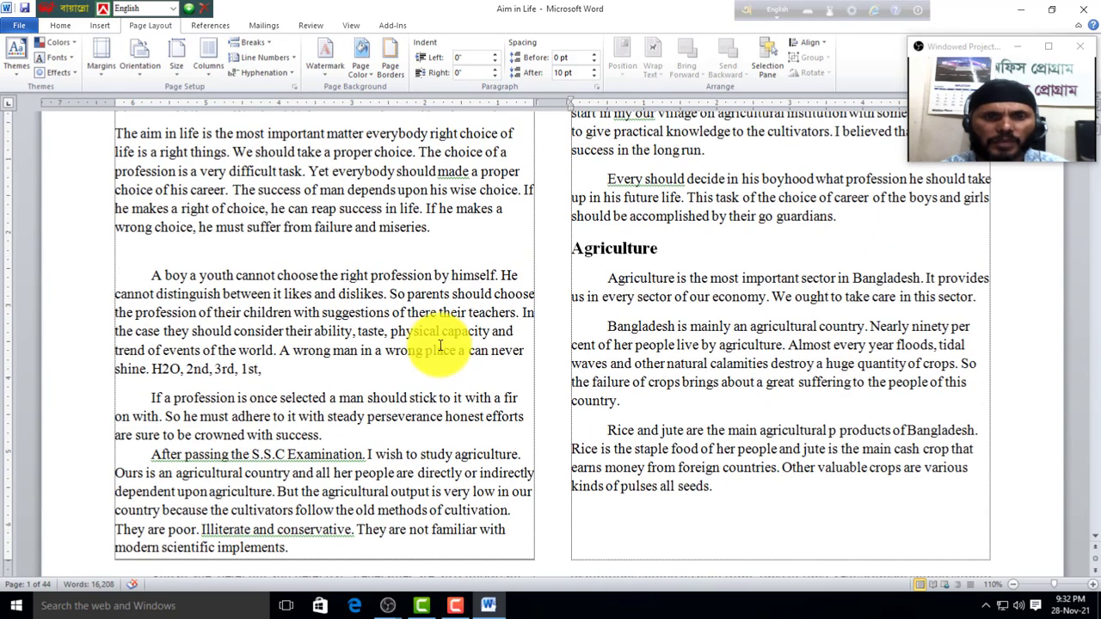
scroll(440, 345, up, 3)
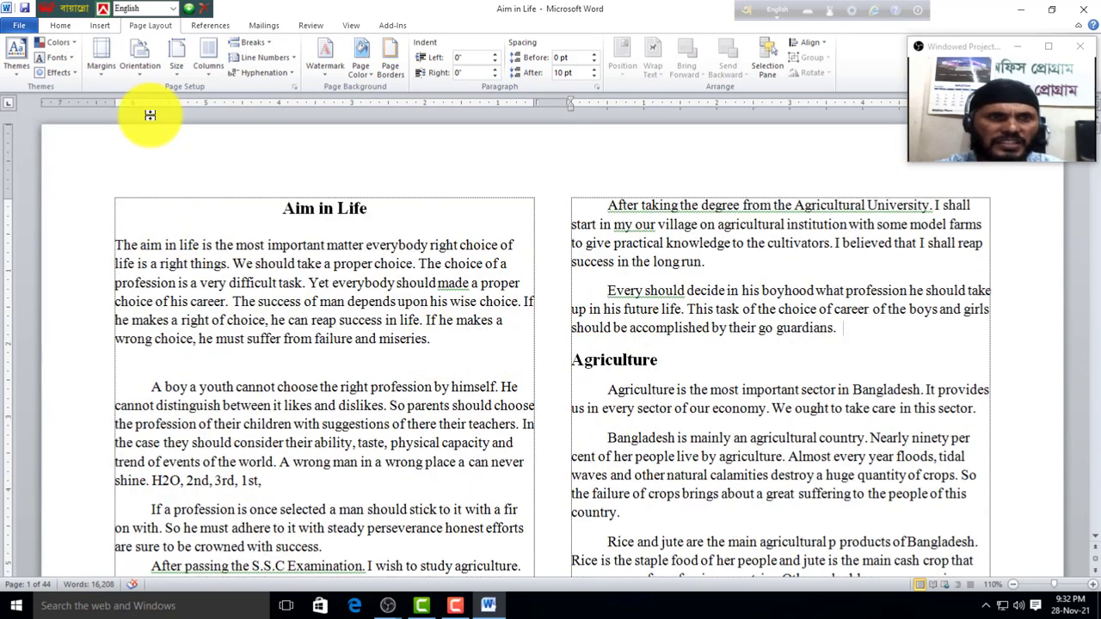
click(209, 67)
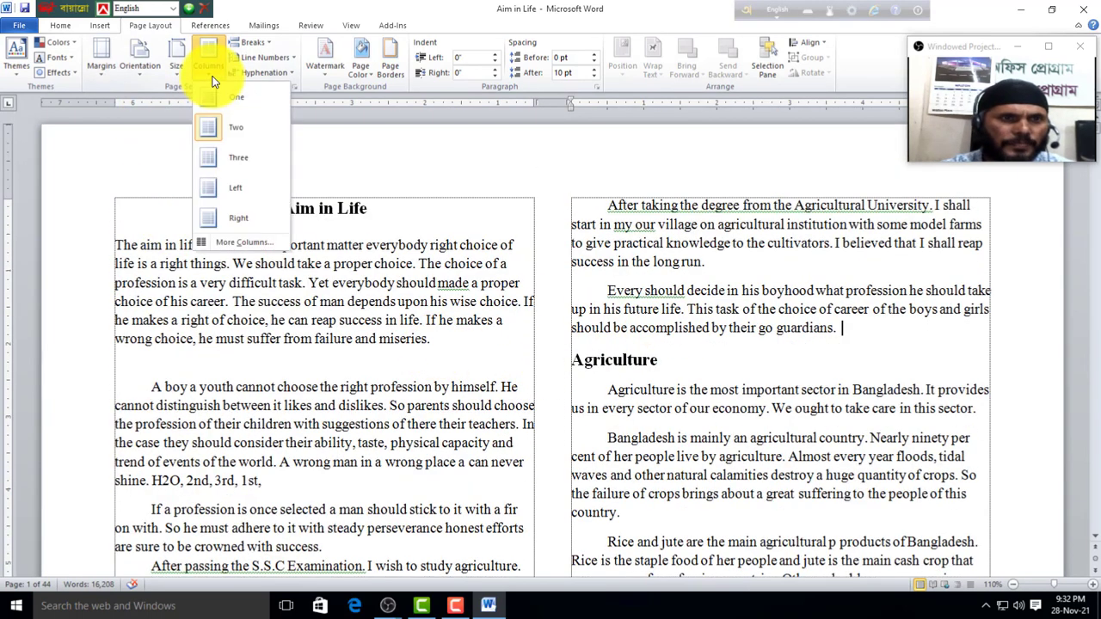
click(236, 158)
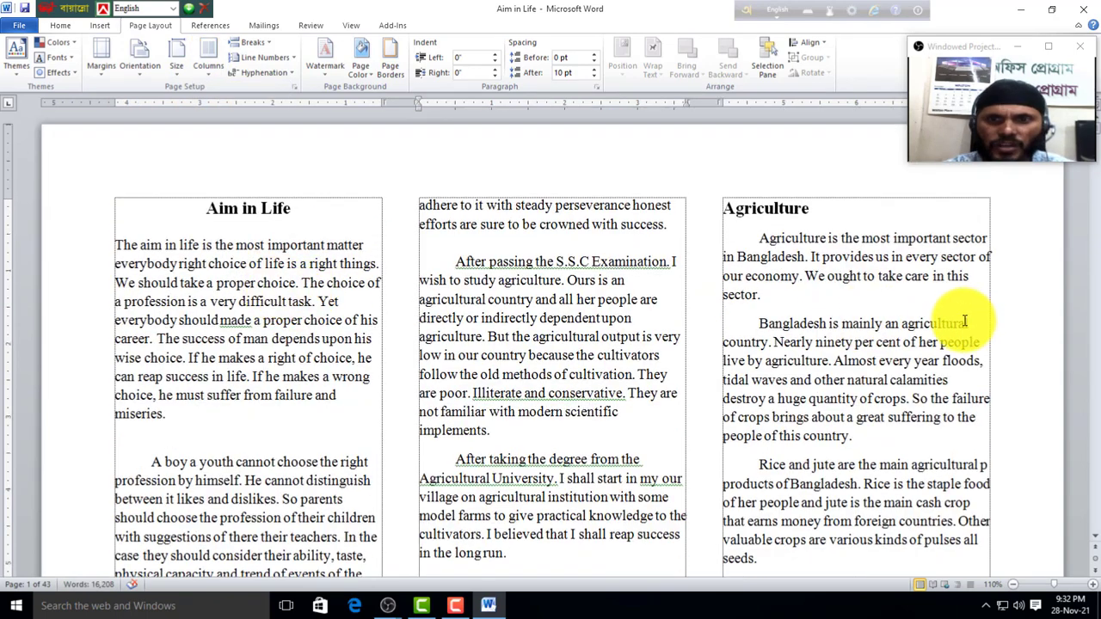
- Set 4 columns via More Columns, then return the text to One column
click(211, 76)
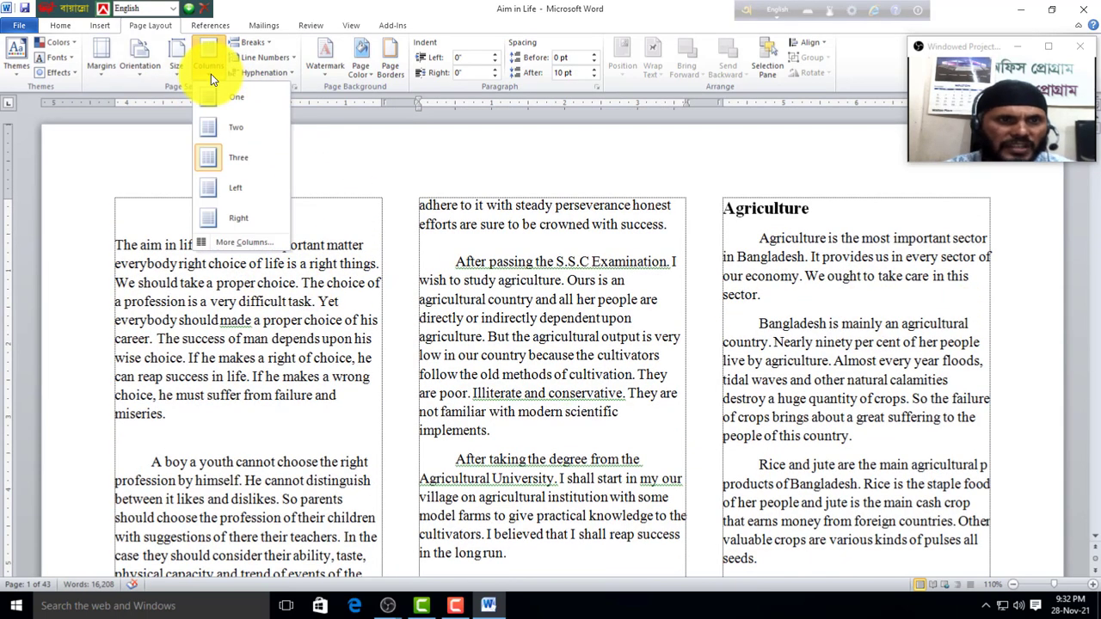
click(246, 244)
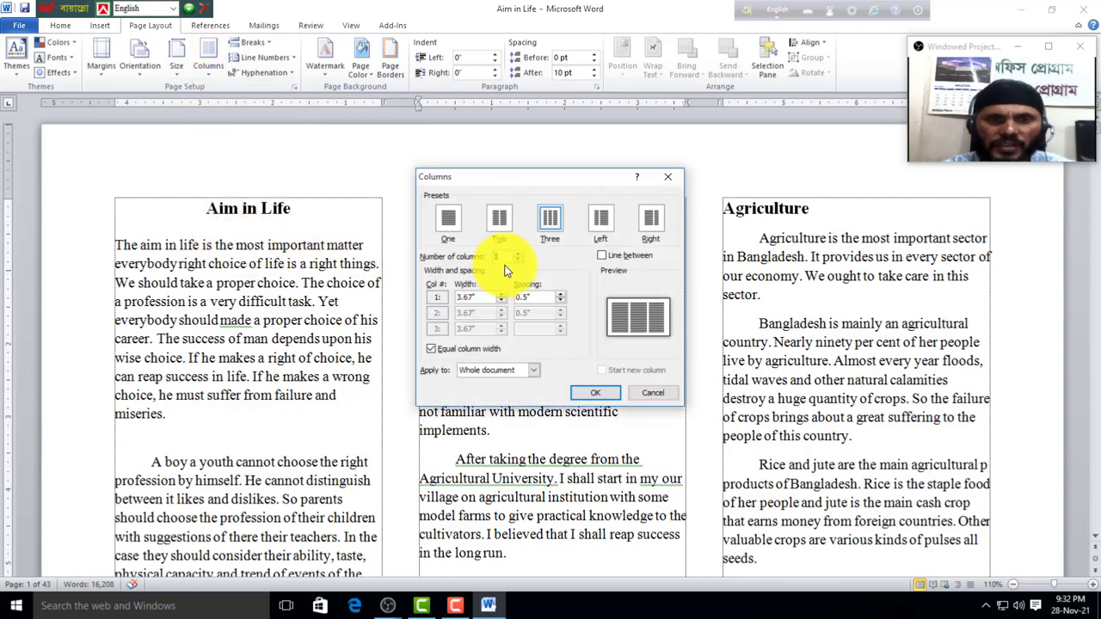
click(519, 254)
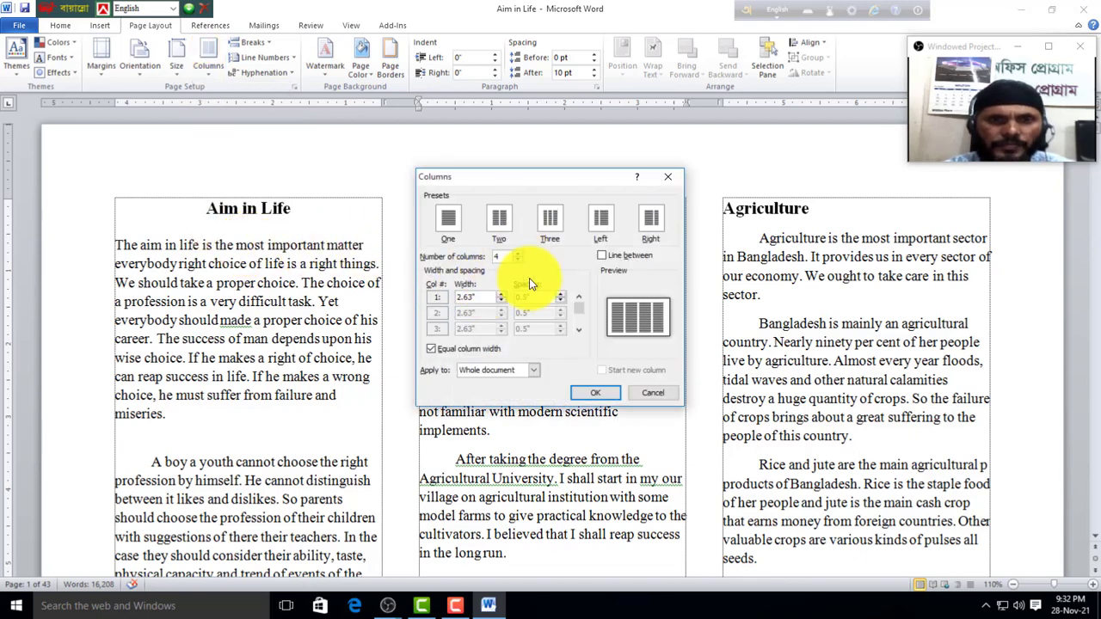
click(593, 393)
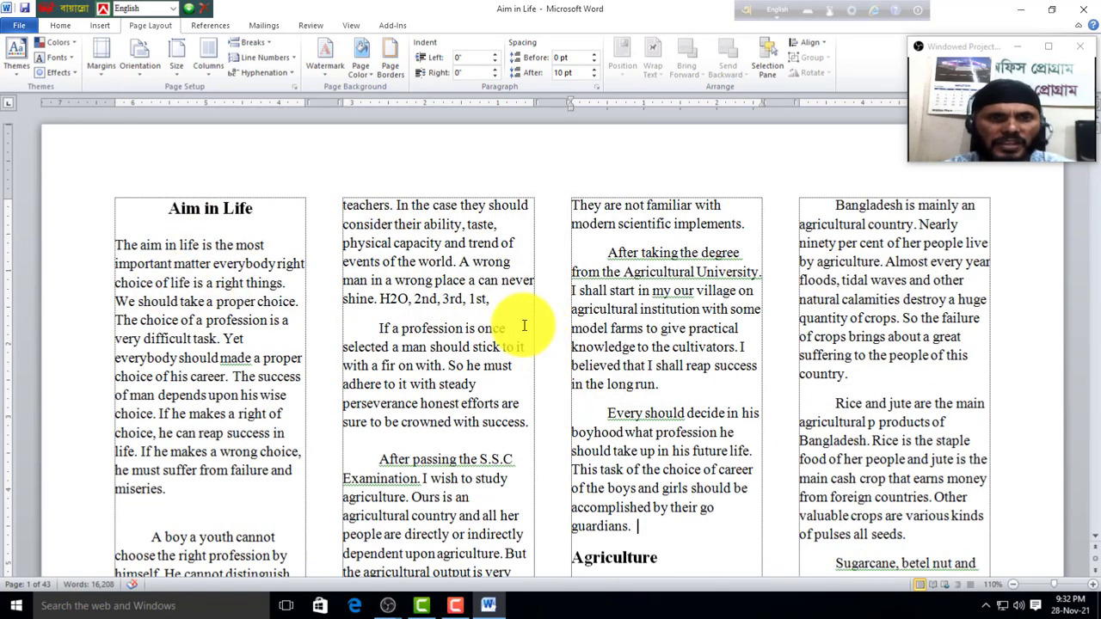
click(206, 64)
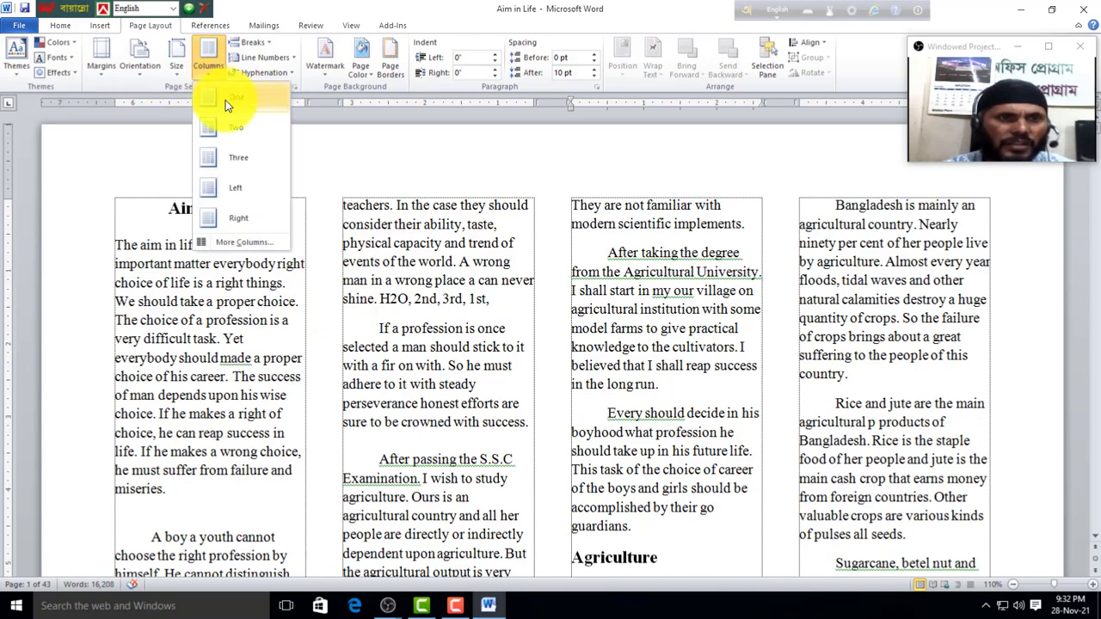
click(225, 100)
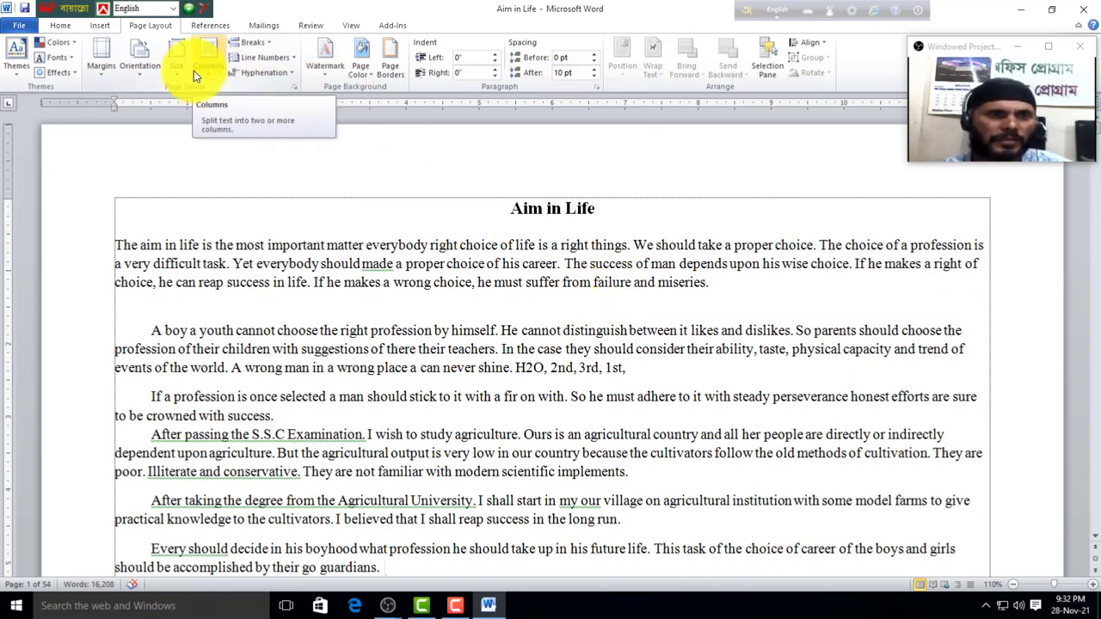
- Switch the essay to Portrait orientation, bringing it back to 44 pages
click(142, 74)
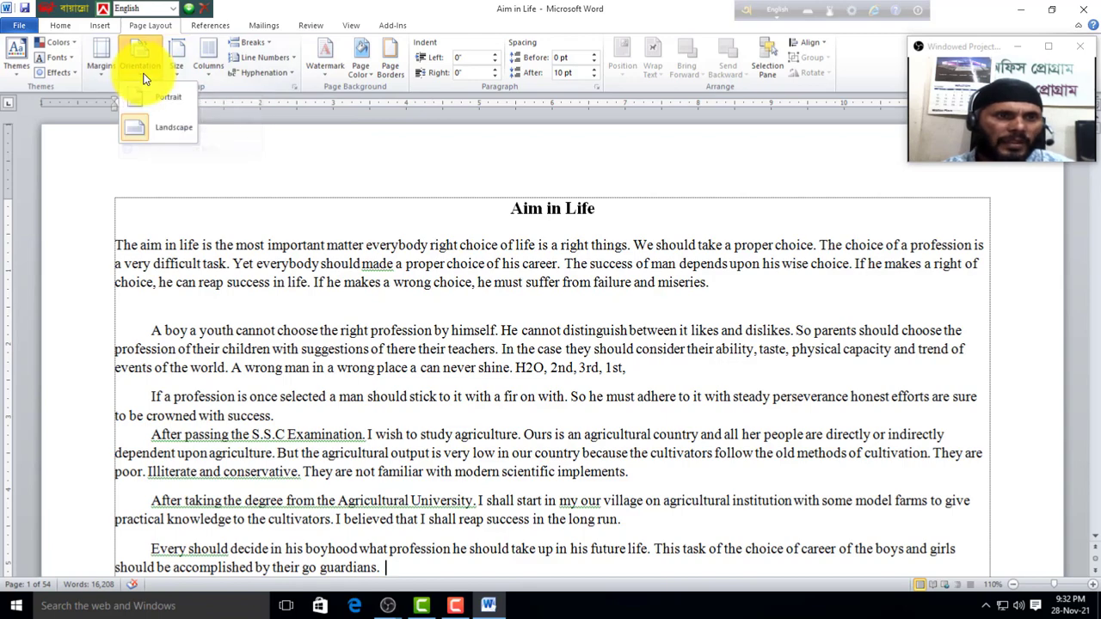
click(162, 102)
scroll(627, 331, up, 4)
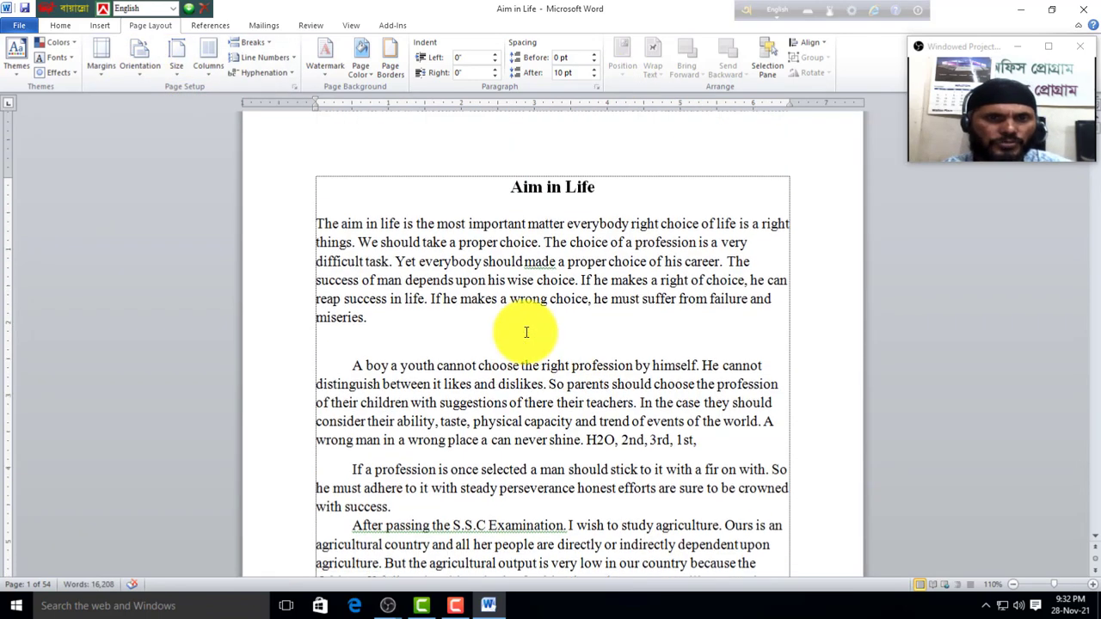
ctrl+scroll(605, 325, up, 3)
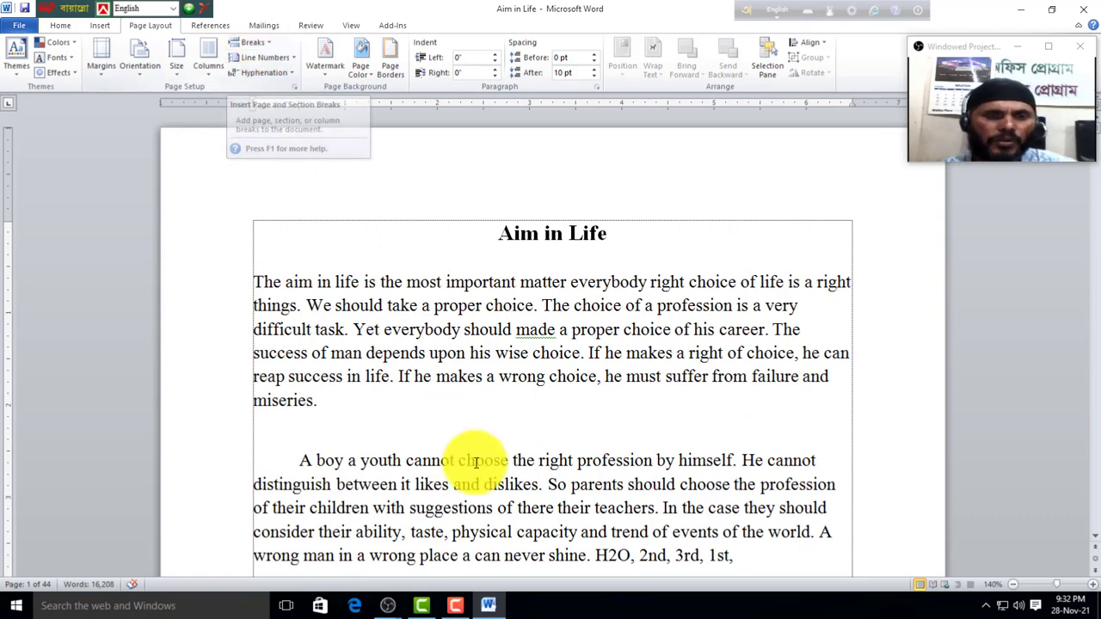
scroll(504, 361, down, 2)
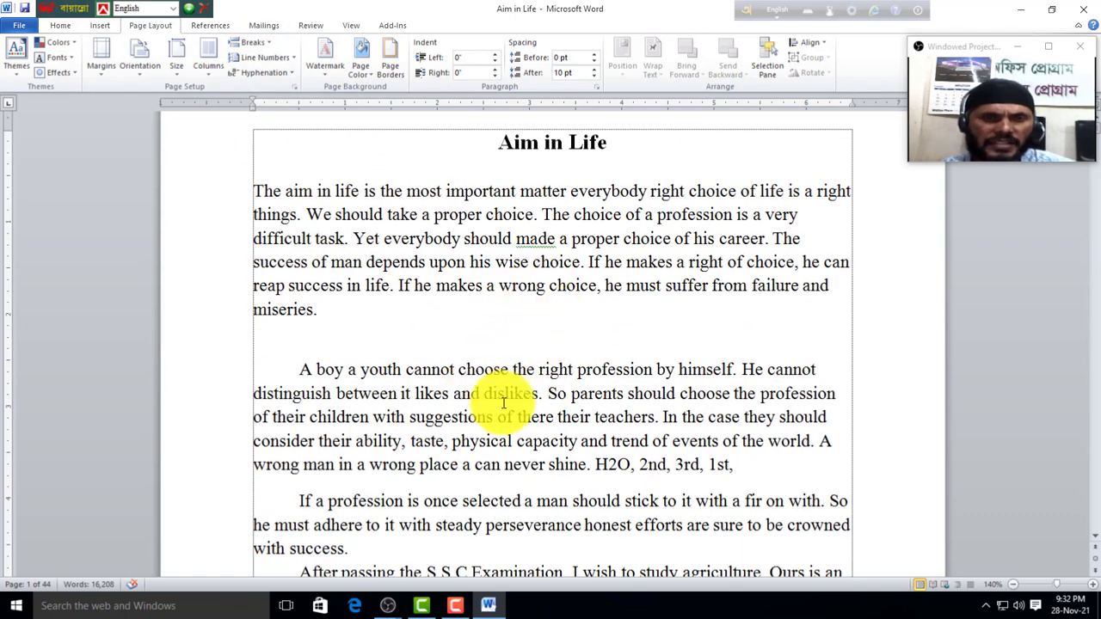
scroll(430, 361, down, 3)
scroll(370, 356, up, 2)
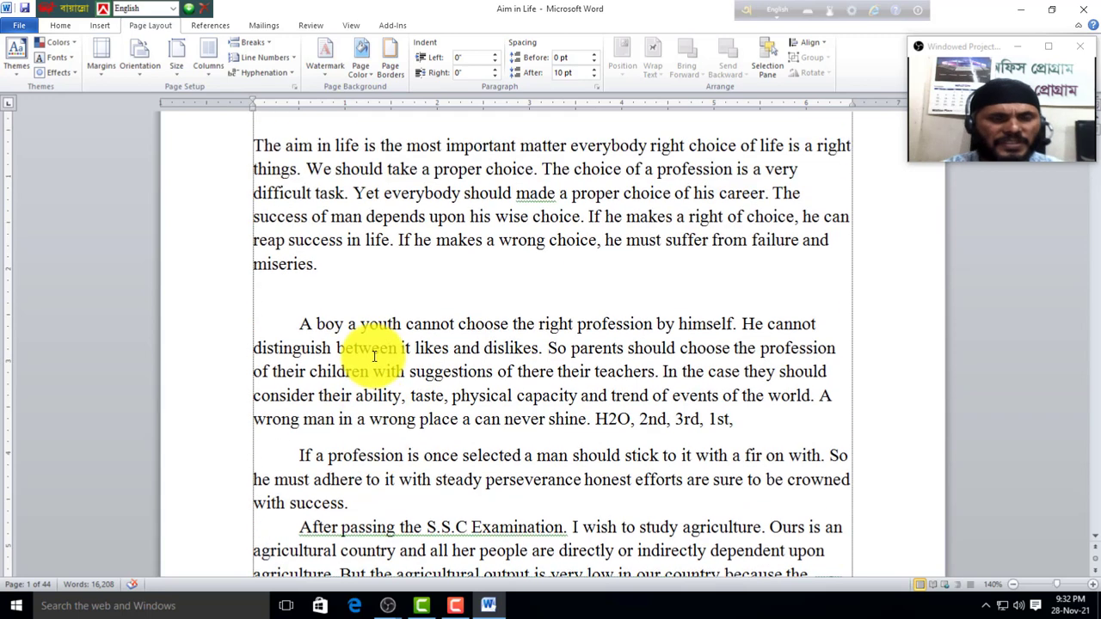
scroll(374, 356, up, 2)
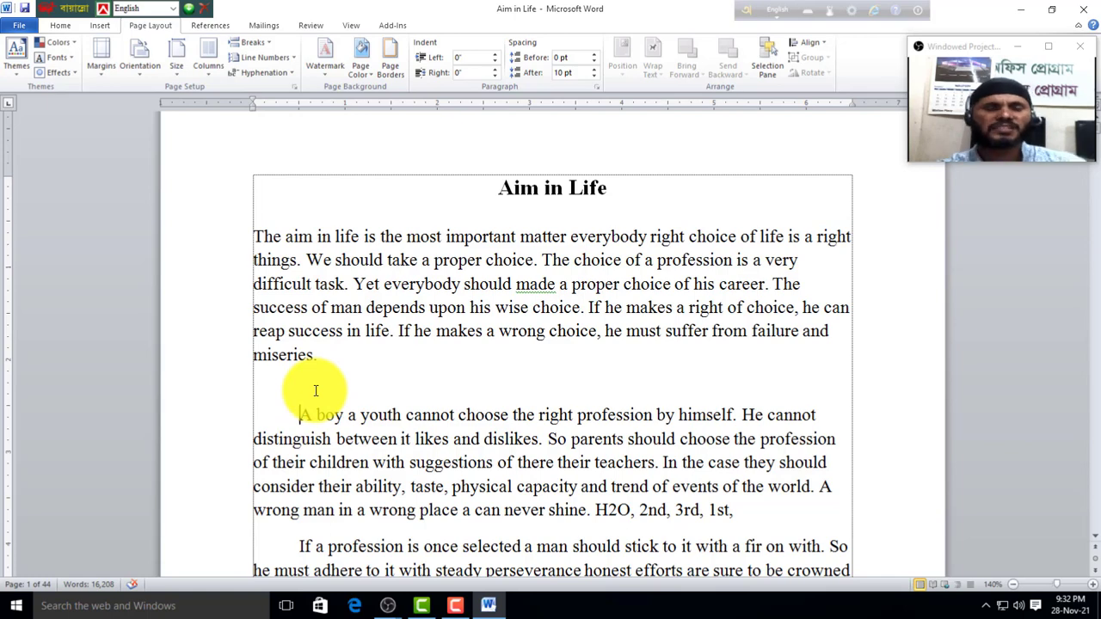
- Insert a page break before the 'A boy a youth' paragraph, then delete it after 'miseries.'
click(268, 43)
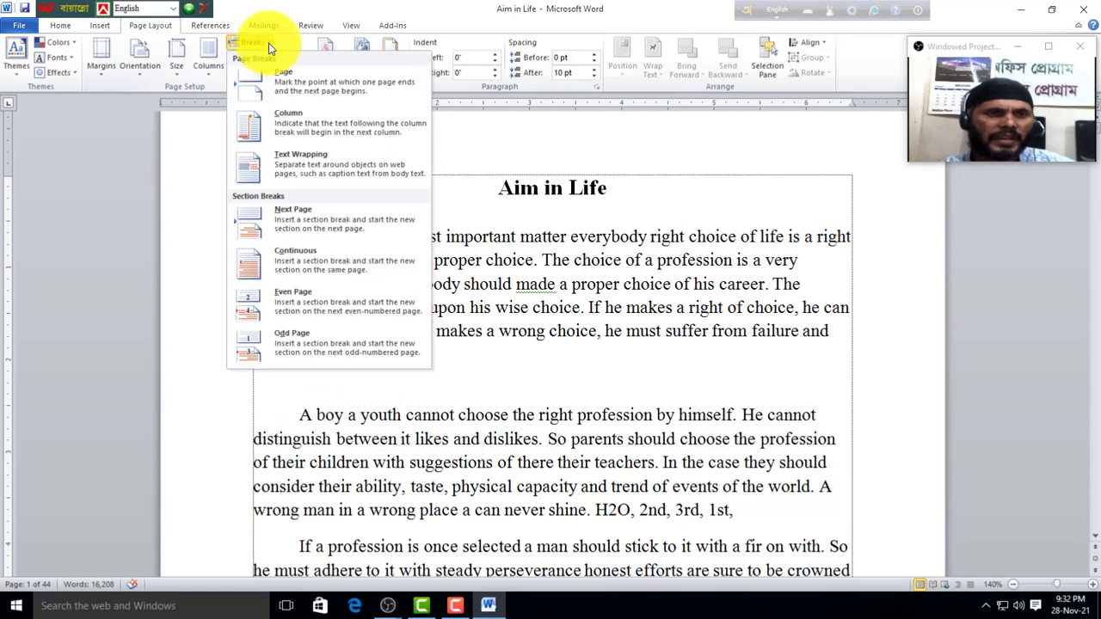
click(289, 88)
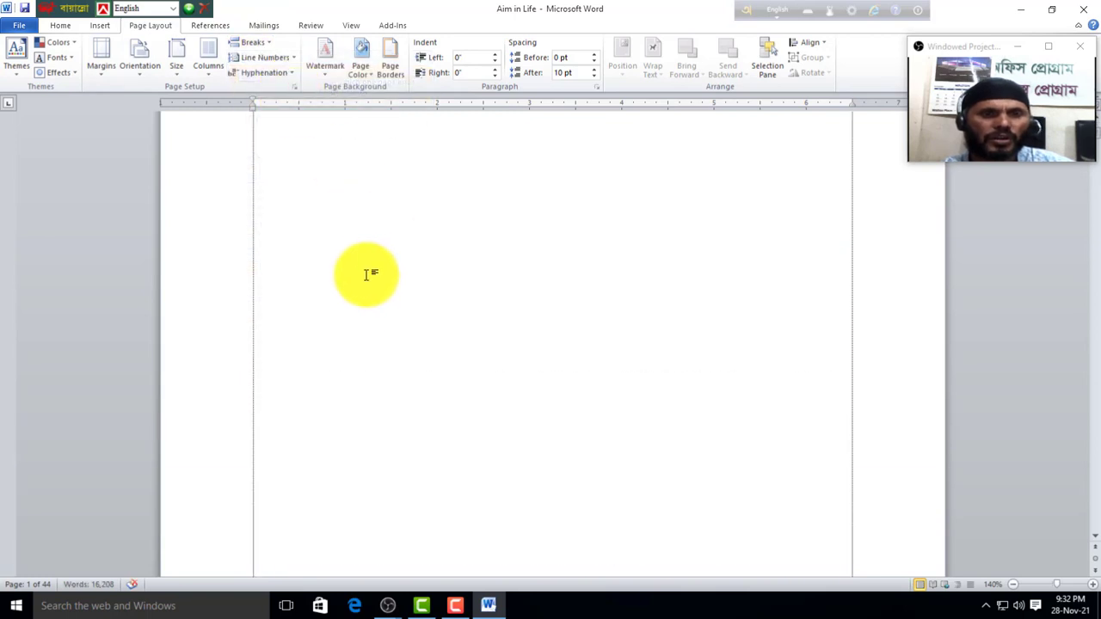
scroll(300, 216, up, 5)
scroll(307, 270, up, 2)
scroll(349, 364, down, 1)
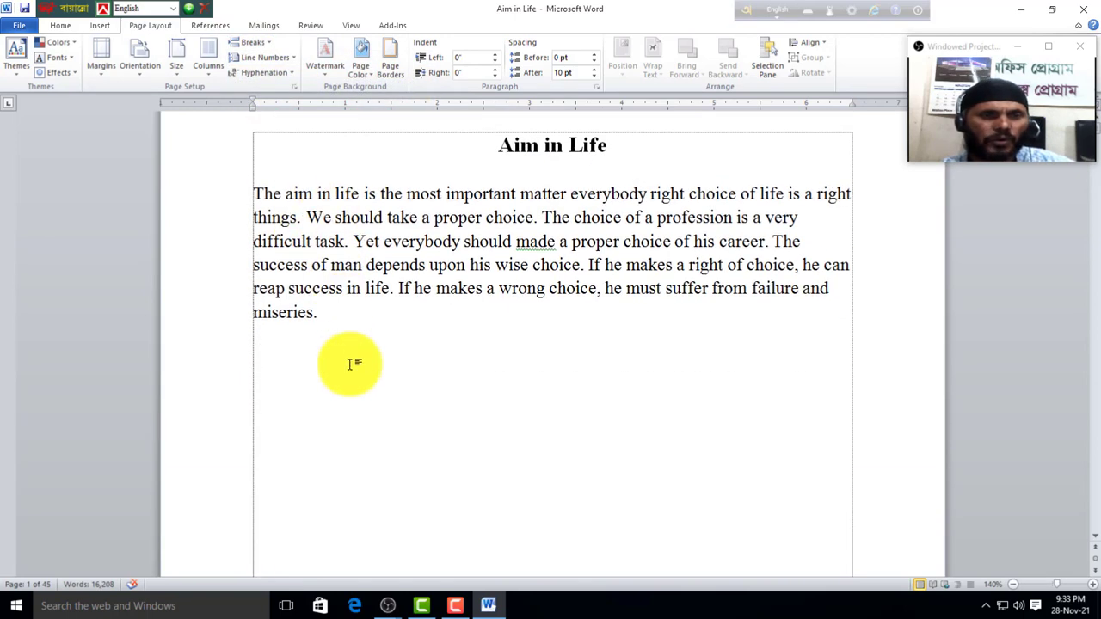
scroll(284, 251, down, 3)
scroll(290, 199, down, 3)
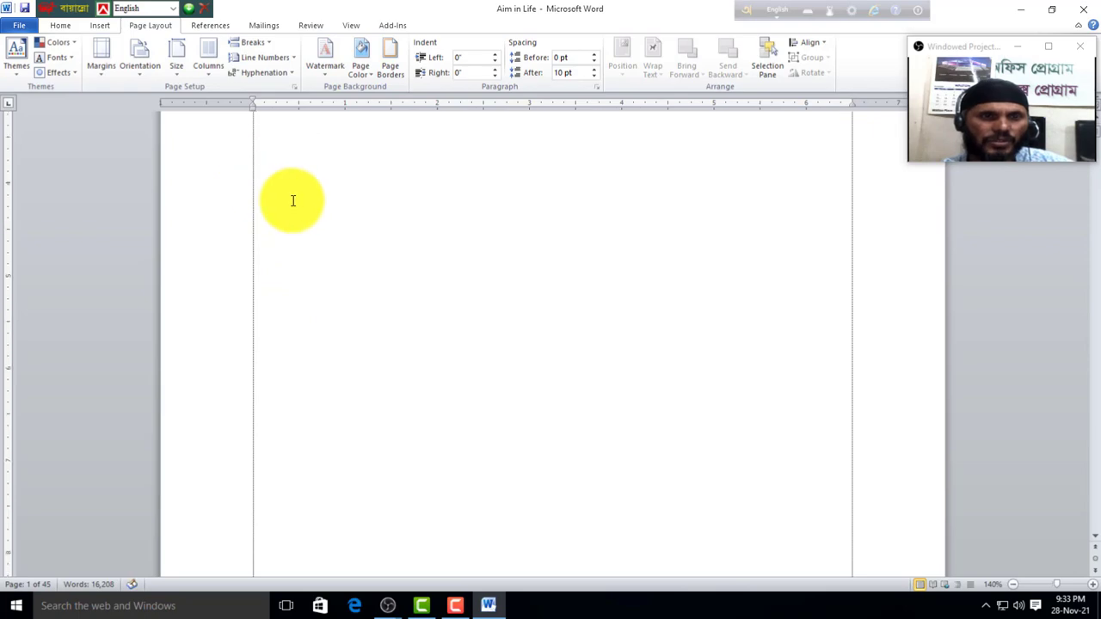
scroll(321, 212, down, 4)
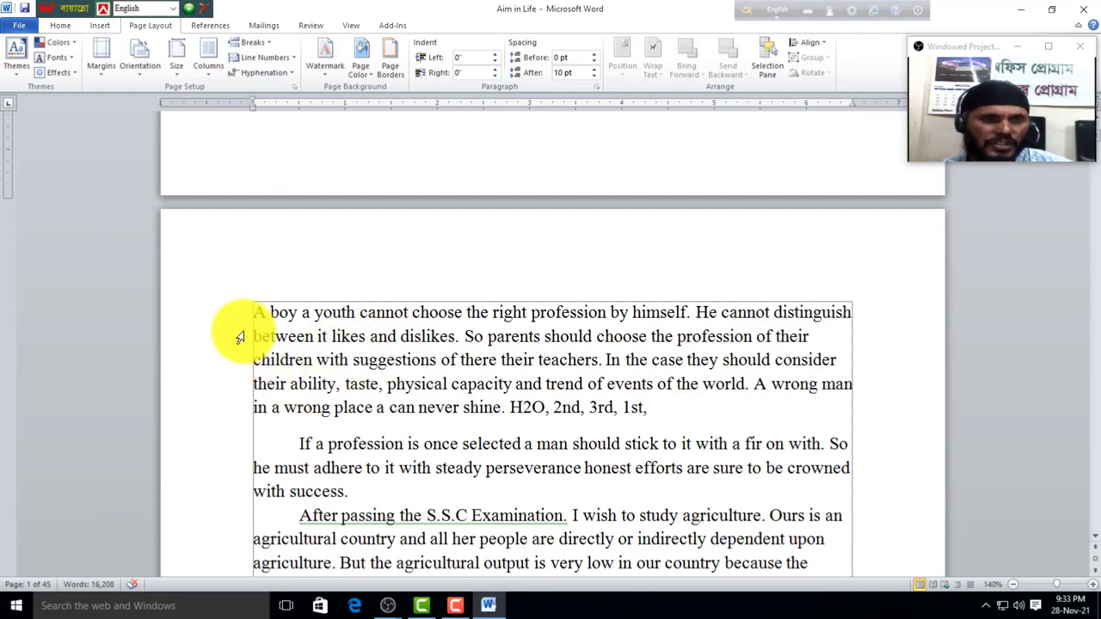
scroll(287, 248, up, 3)
scroll(266, 228, up, 4)
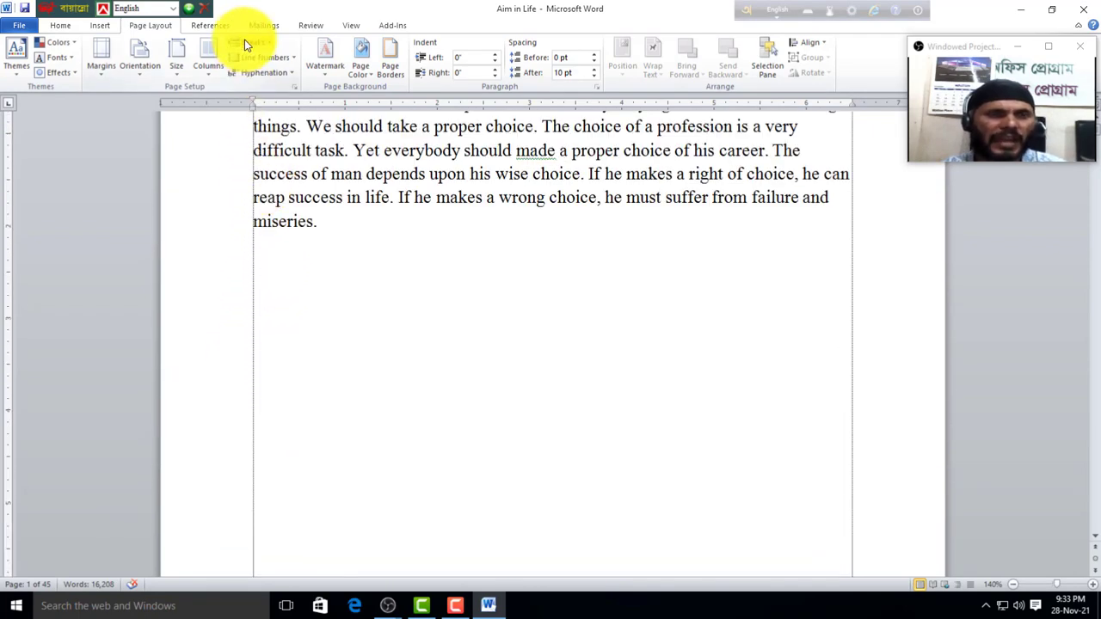
scroll(299, 311, up, 2)
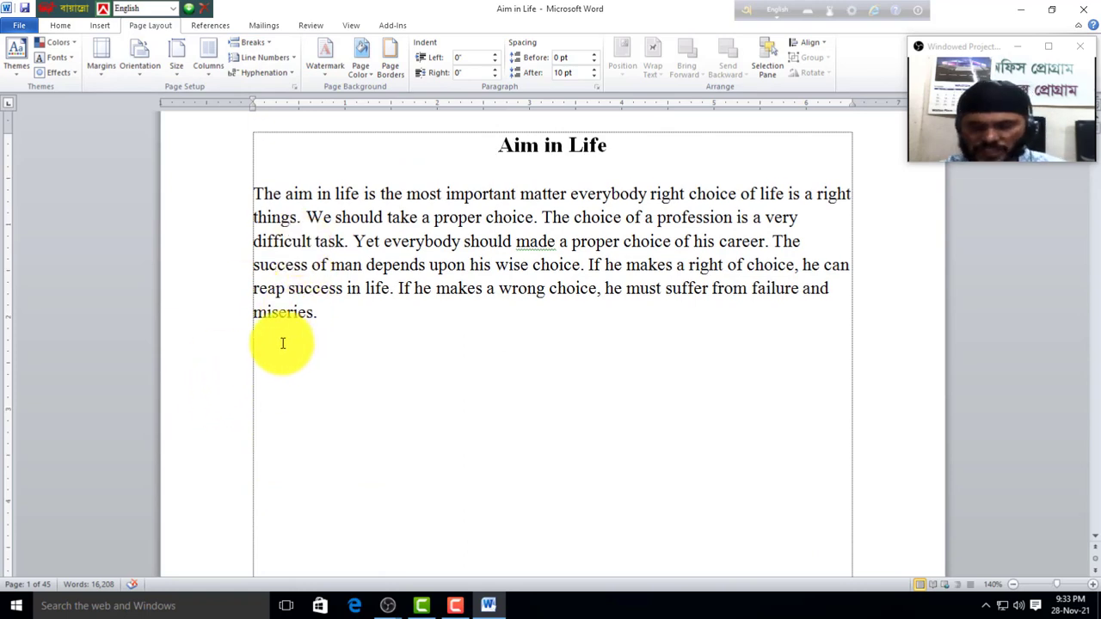
key(Delete)
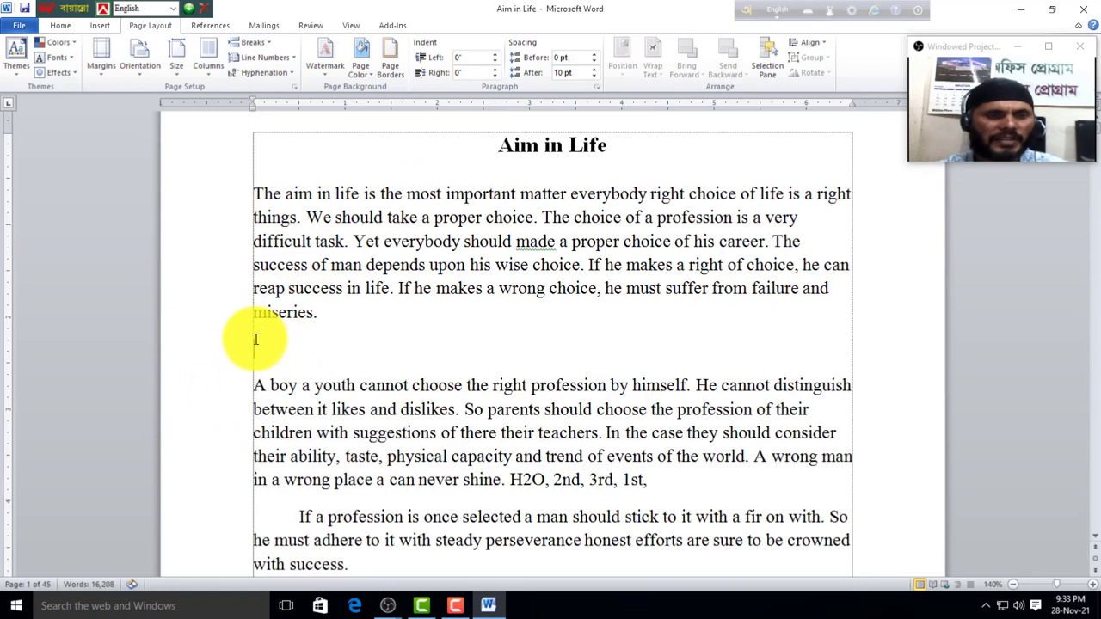
key(Delete)
key(Delete)
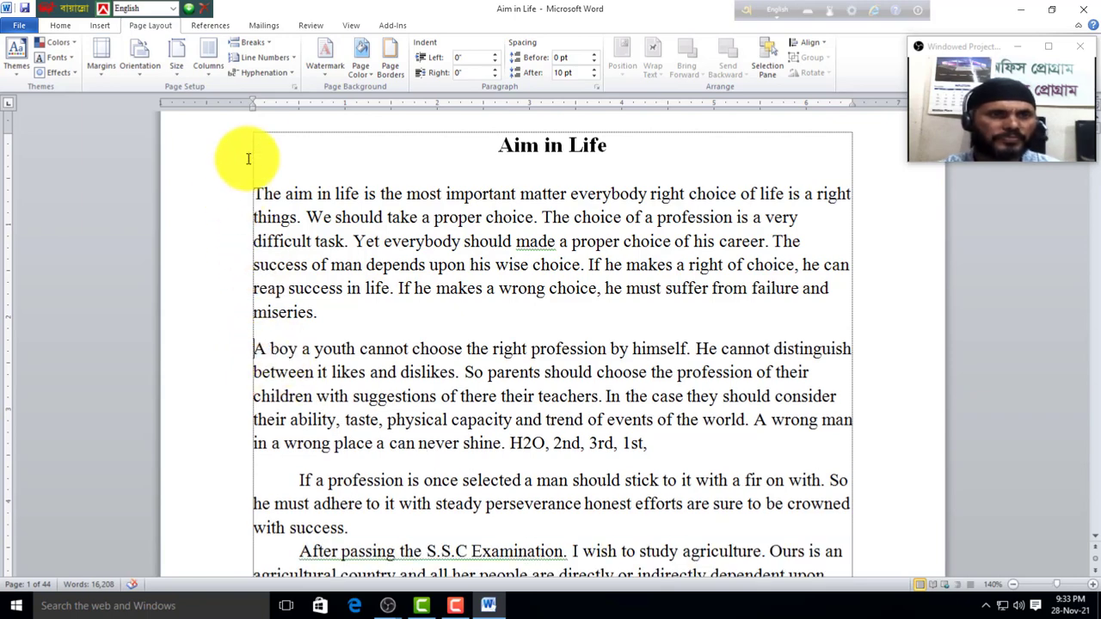
- Dismiss the Breaks list, then set Landscape orientation and Two columns for the essay
click(263, 42)
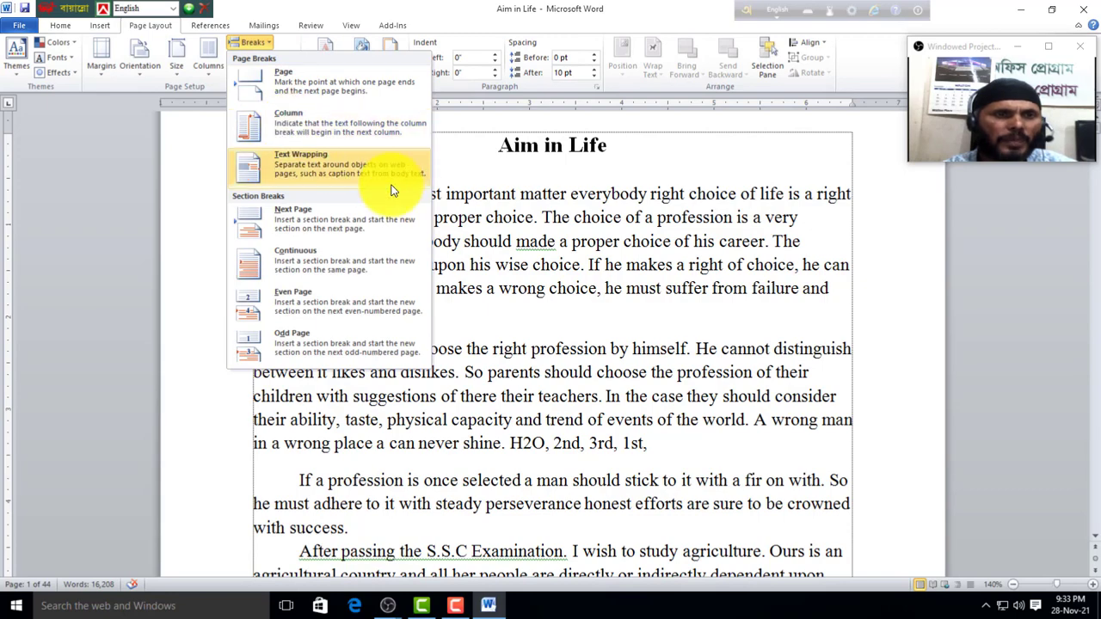
click(498, 252)
click(142, 73)
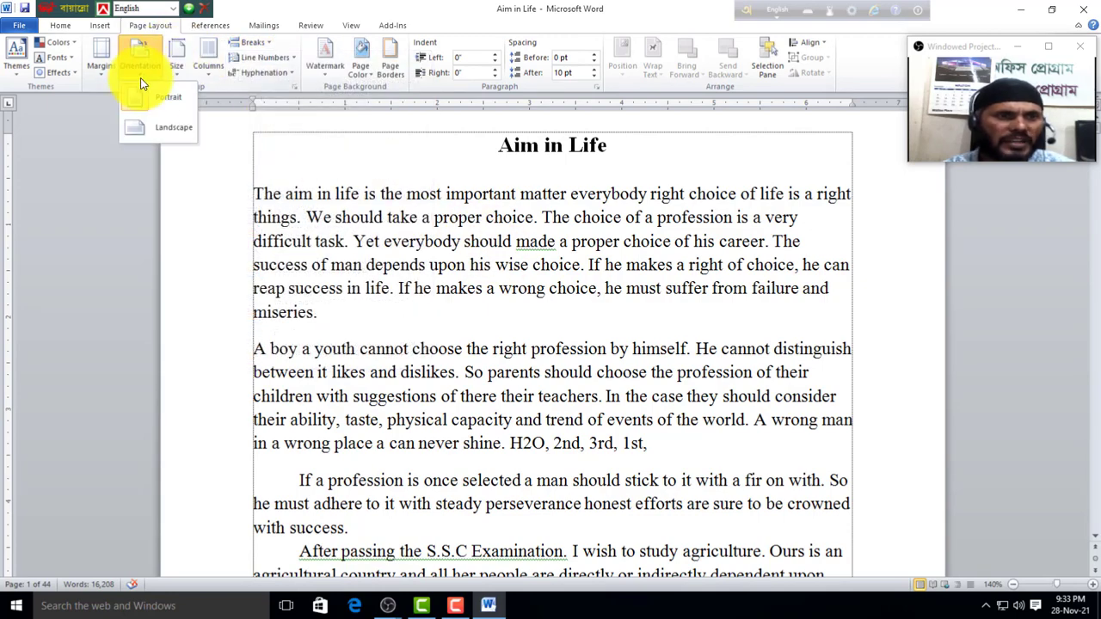
click(166, 129)
click(210, 68)
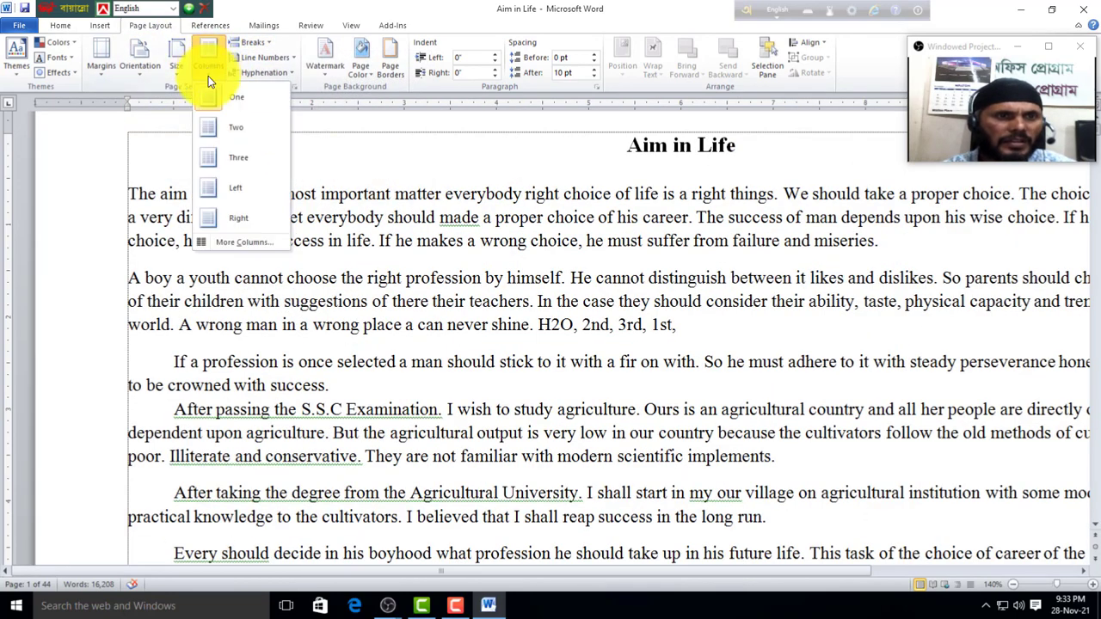
click(223, 129)
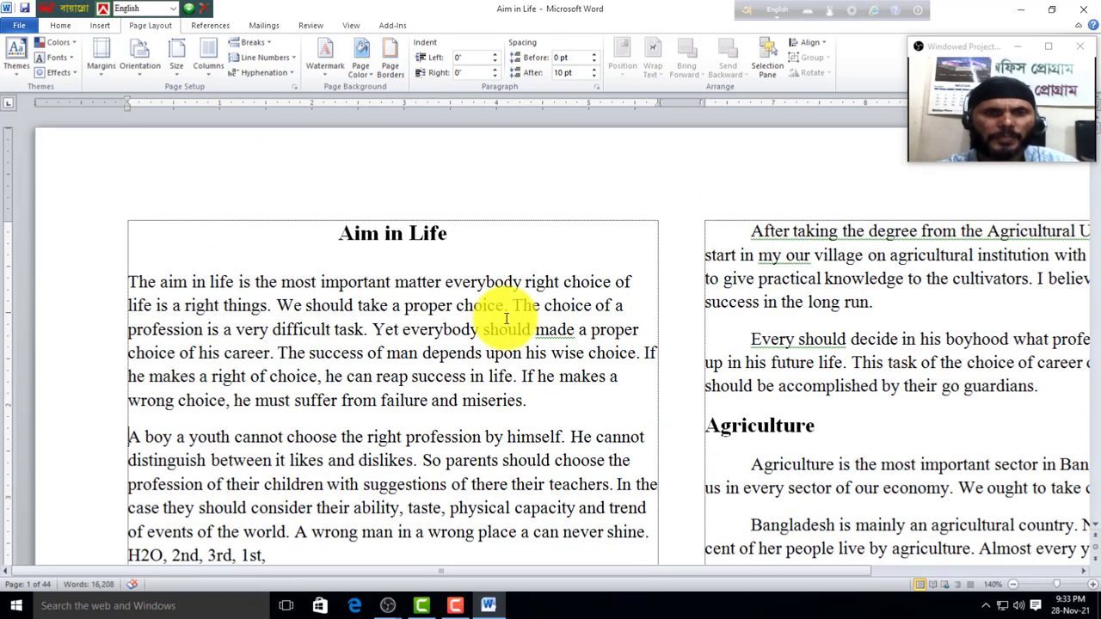
click(295, 236)
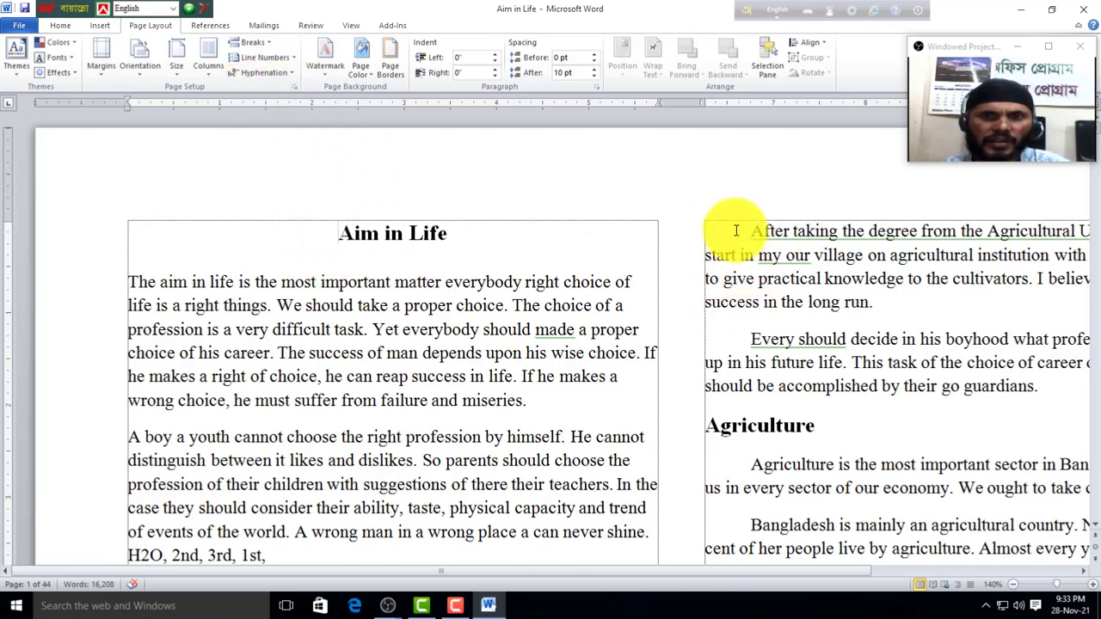
click(339, 233)
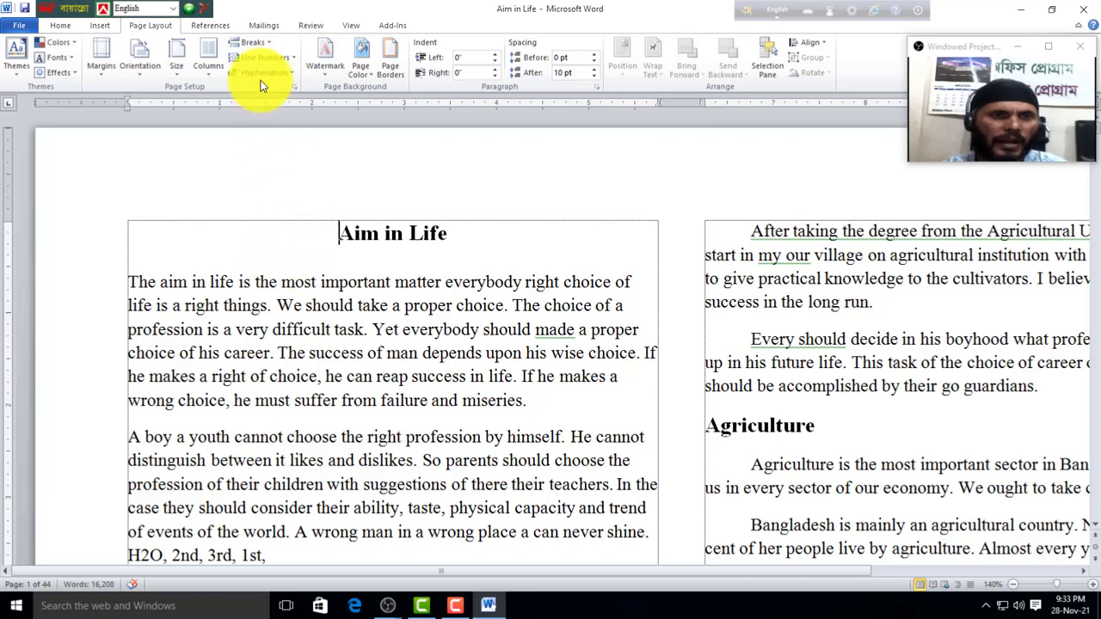
click(262, 43)
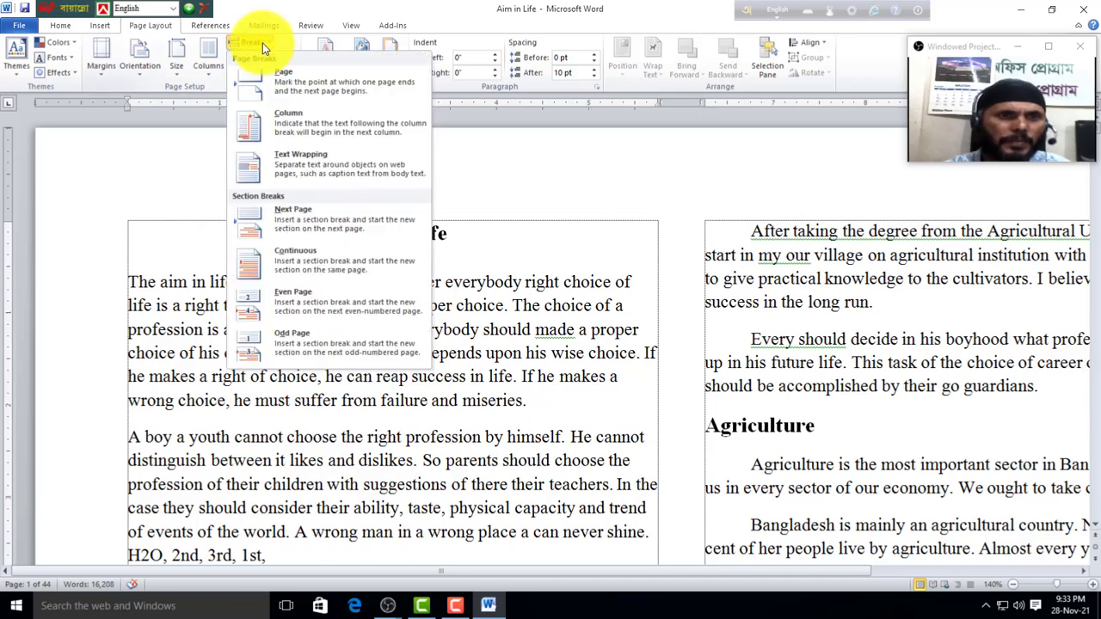
click(281, 127)
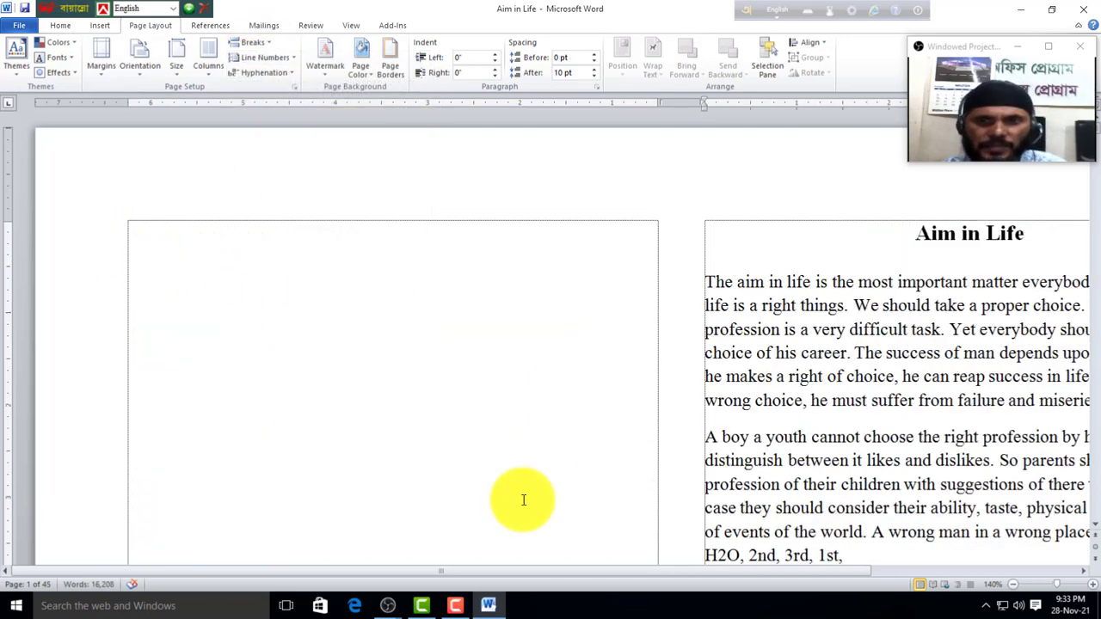
drag(590, 571, 805, 569)
scroll(680, 209, down, 2)
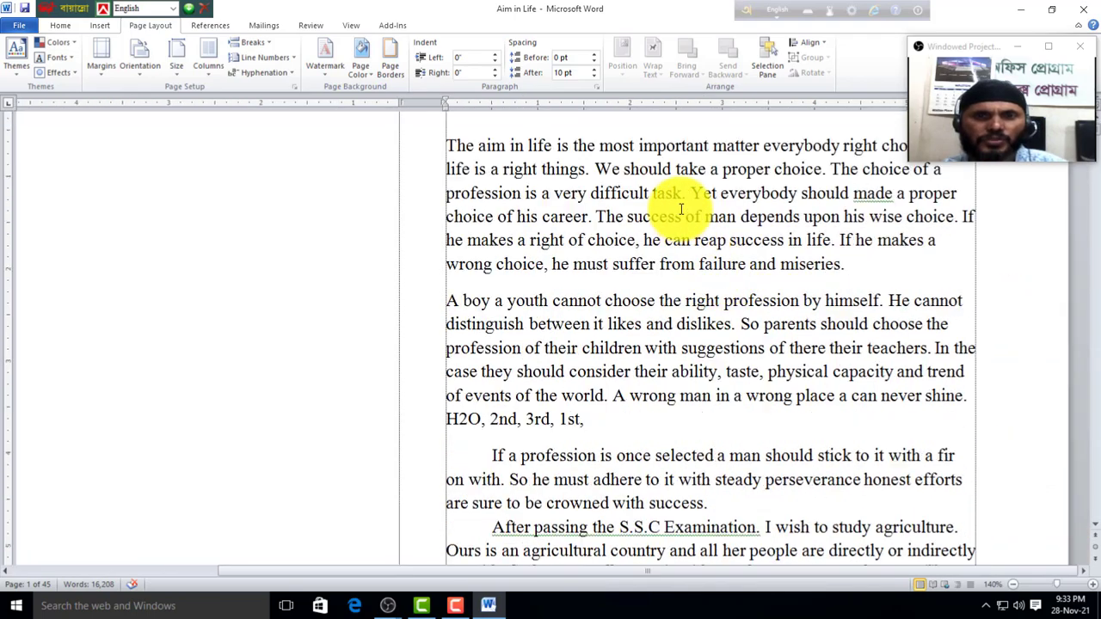
scroll(676, 216, down, 5)
scroll(659, 335, up, 7)
scroll(799, 301, up, 1)
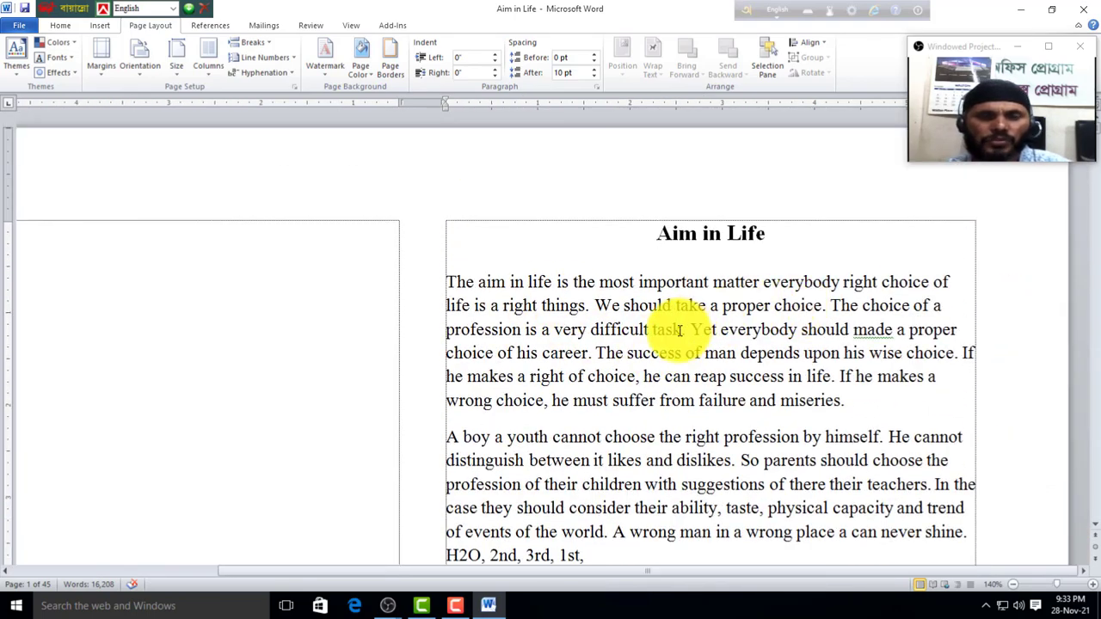
scroll(680, 336, down, 2)
scroll(516, 395, up, 2)
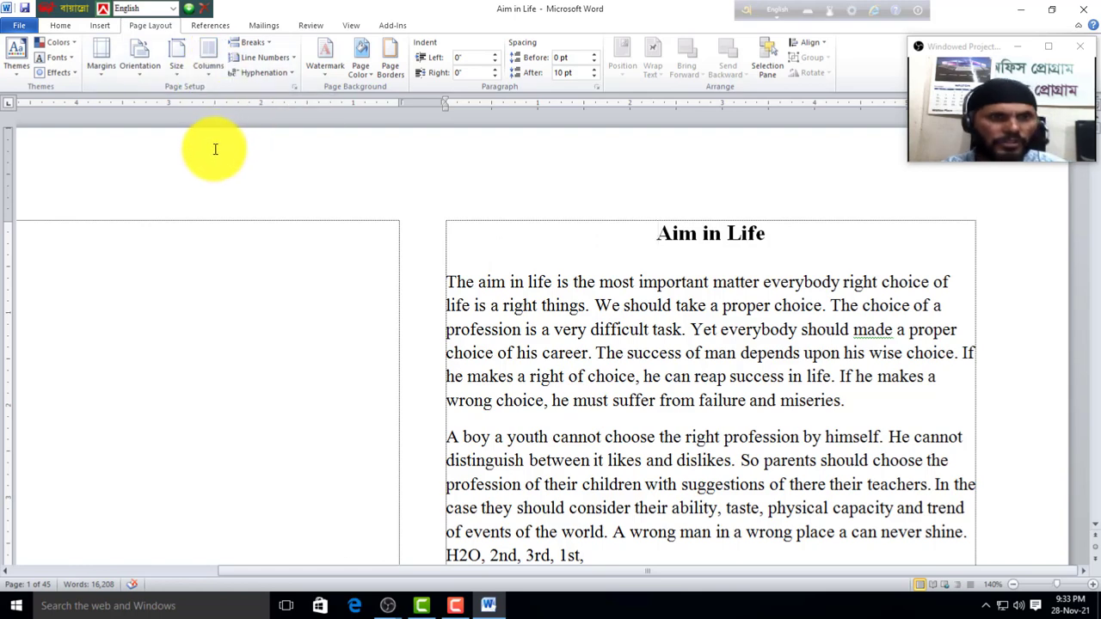
key(BackSpace)
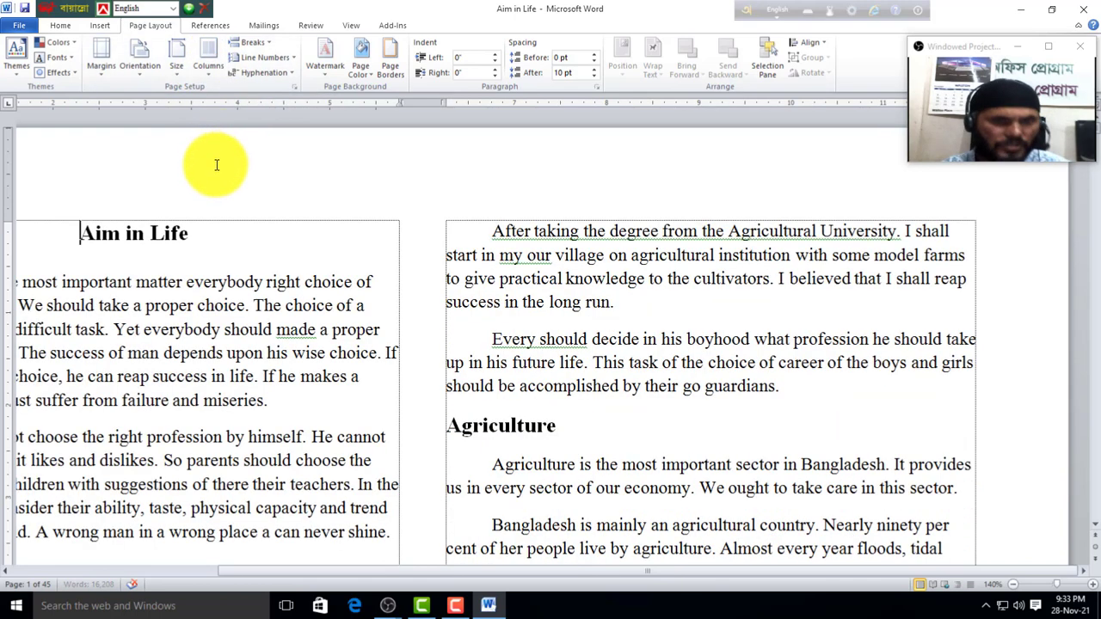
drag(420, 571, 290, 567)
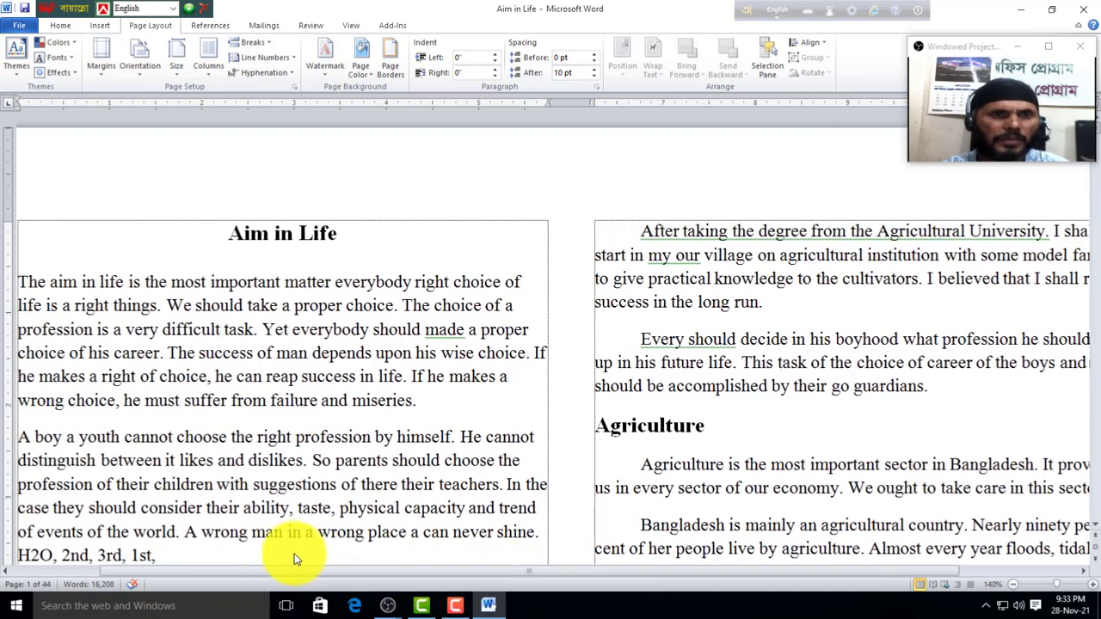
click(274, 46)
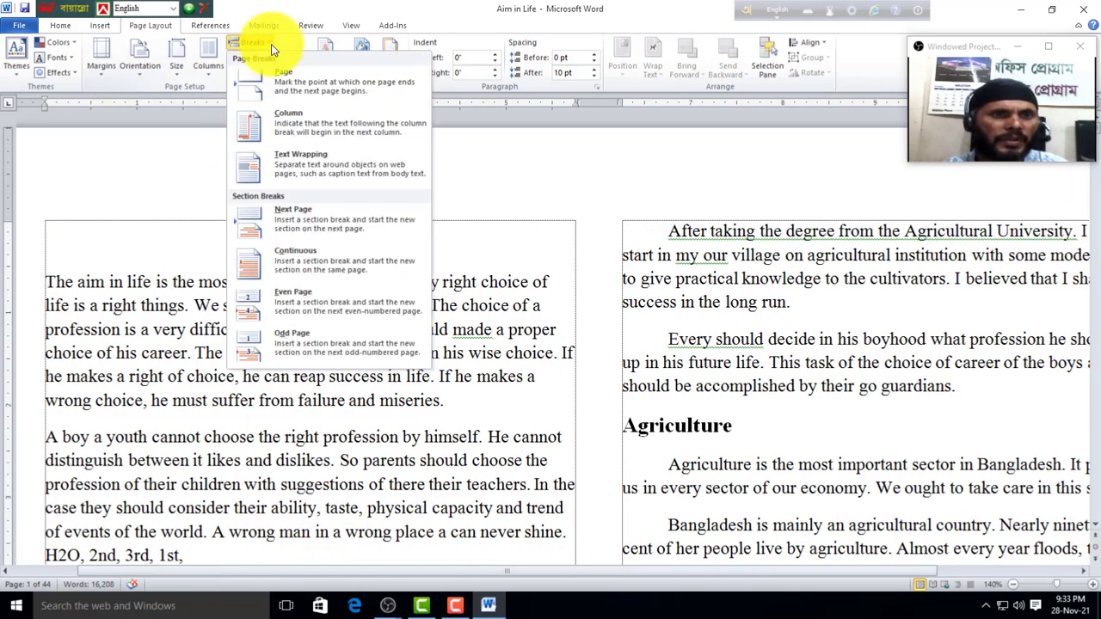
click(172, 252)
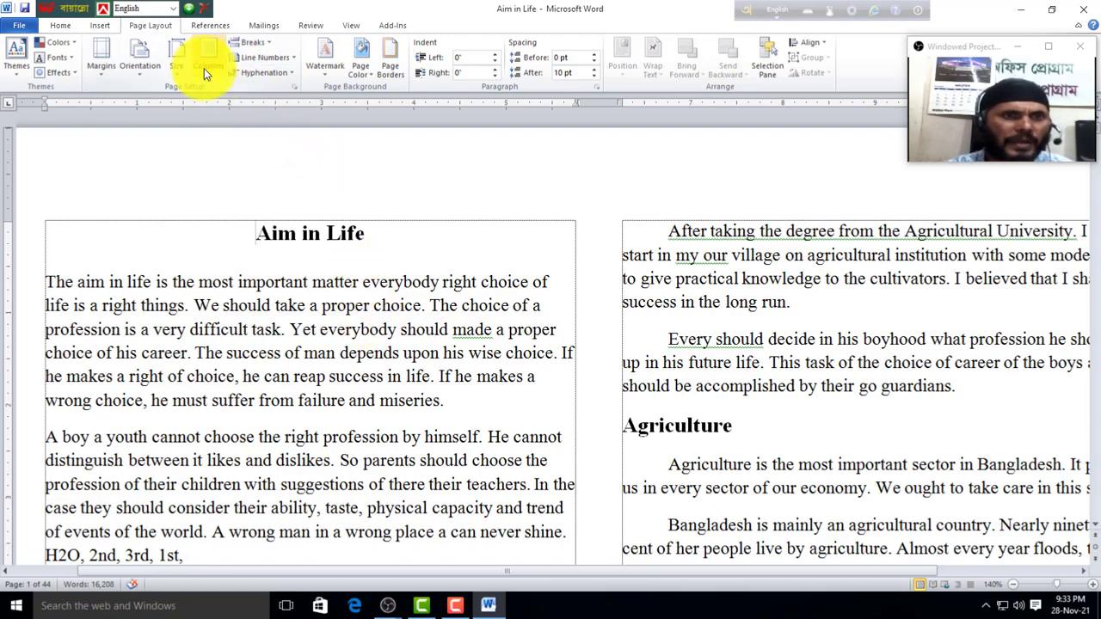
- Return the essay to One column and Portrait orientation
click(203, 68)
click(239, 108)
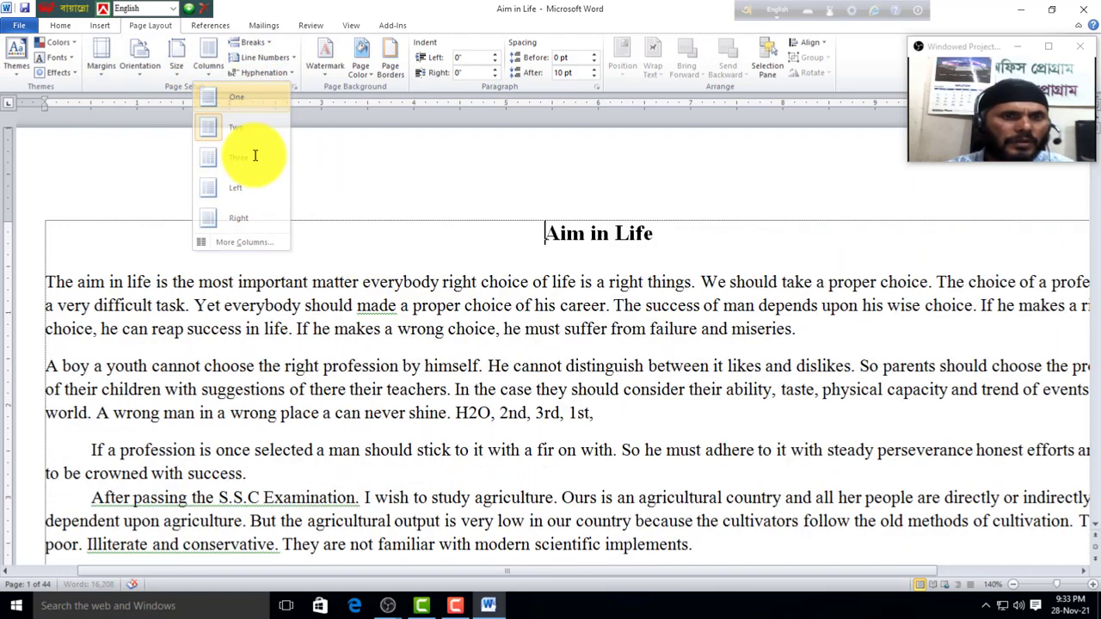
click(144, 65)
click(154, 107)
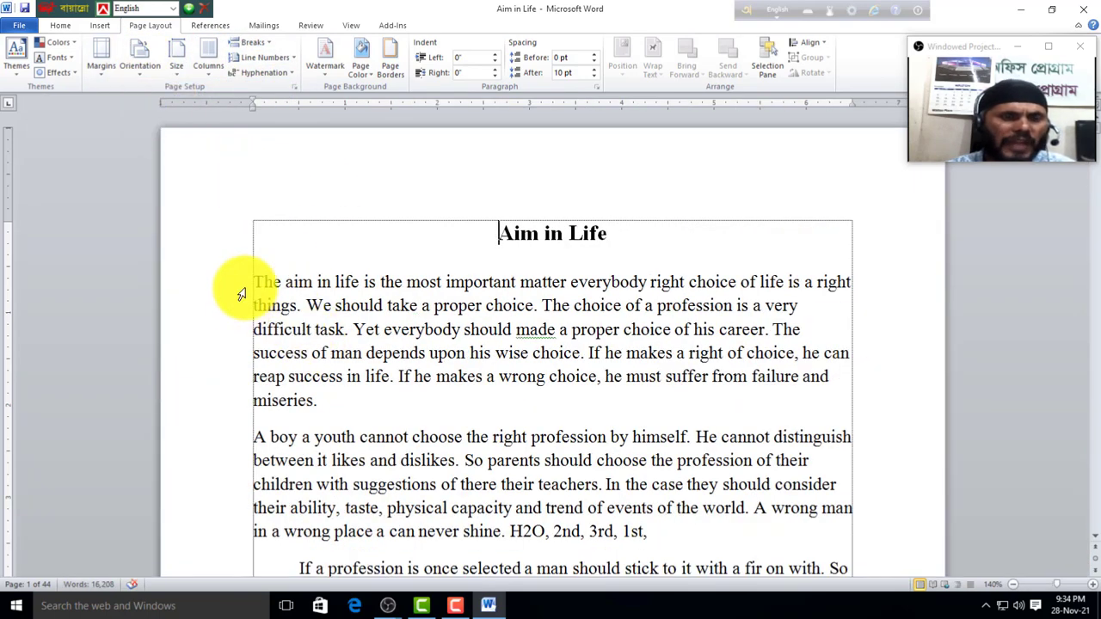
scroll(234, 307, down, 1)
scroll(261, 418, down, 1)
scroll(246, 332, up, 2)
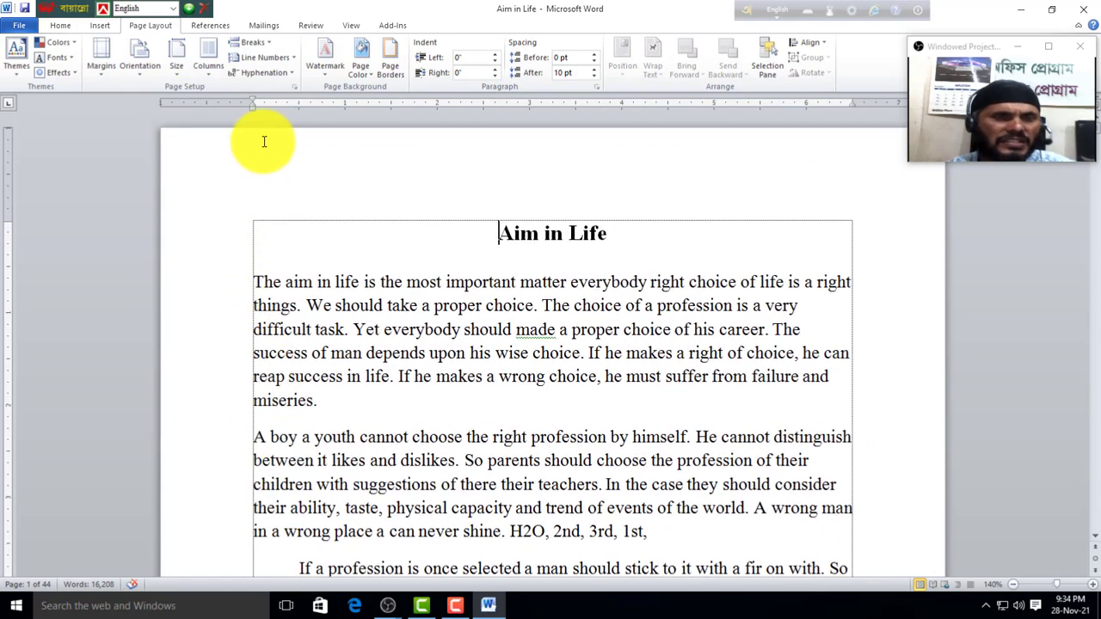
- Try Continuous line numbering on the essay, then set line numbers to None
click(290, 63)
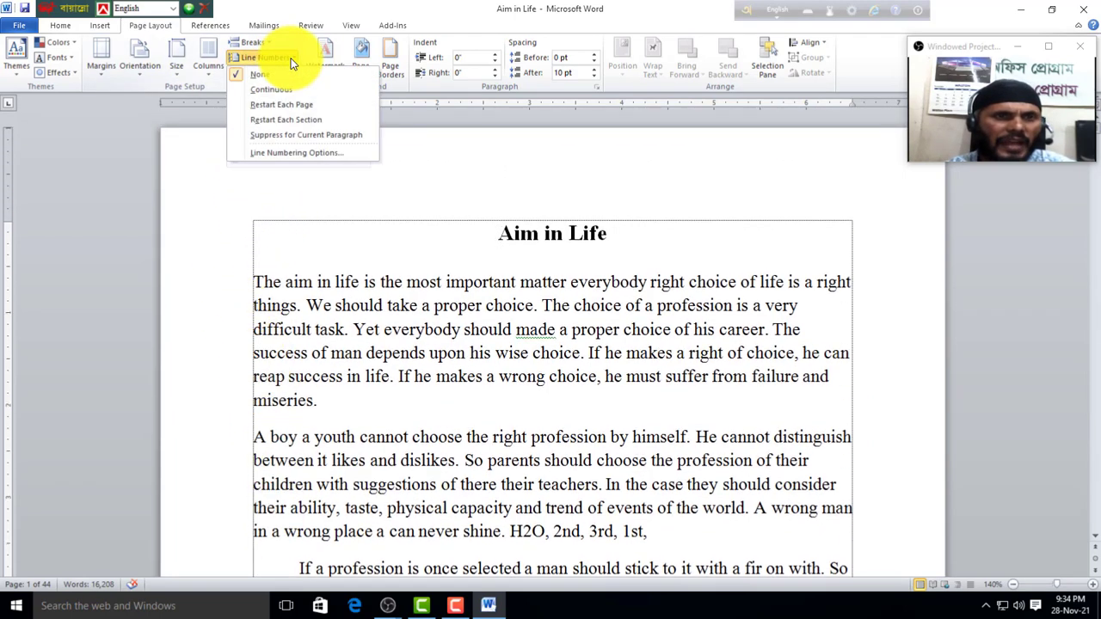
click(259, 91)
scroll(232, 318, down, 5)
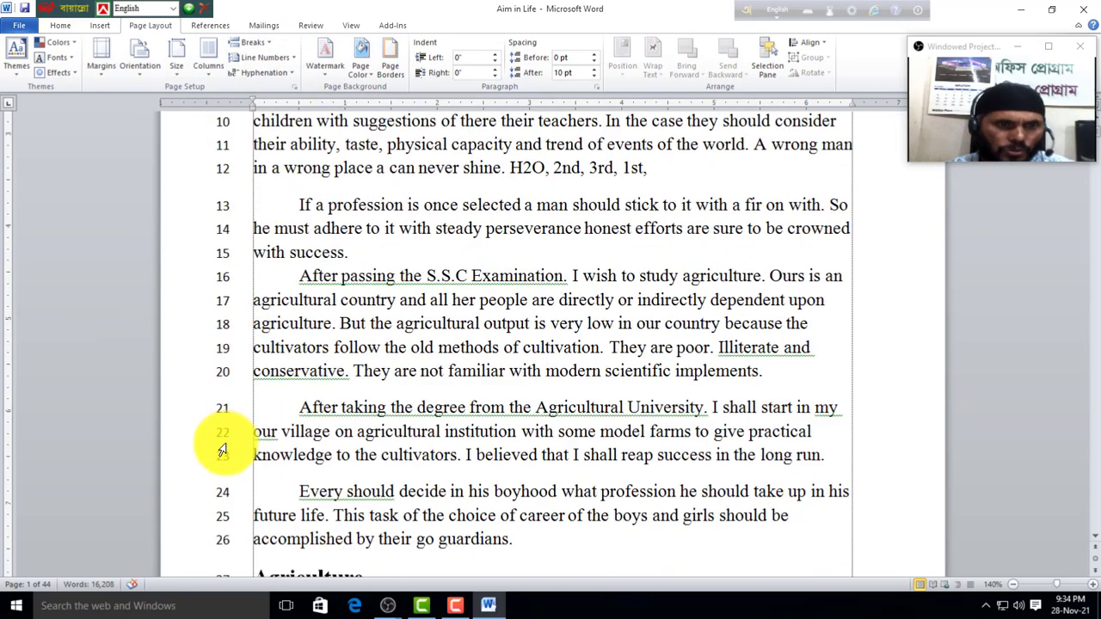
scroll(221, 450, down, 5)
scroll(221, 393, down, 3)
scroll(221, 387, down, 5)
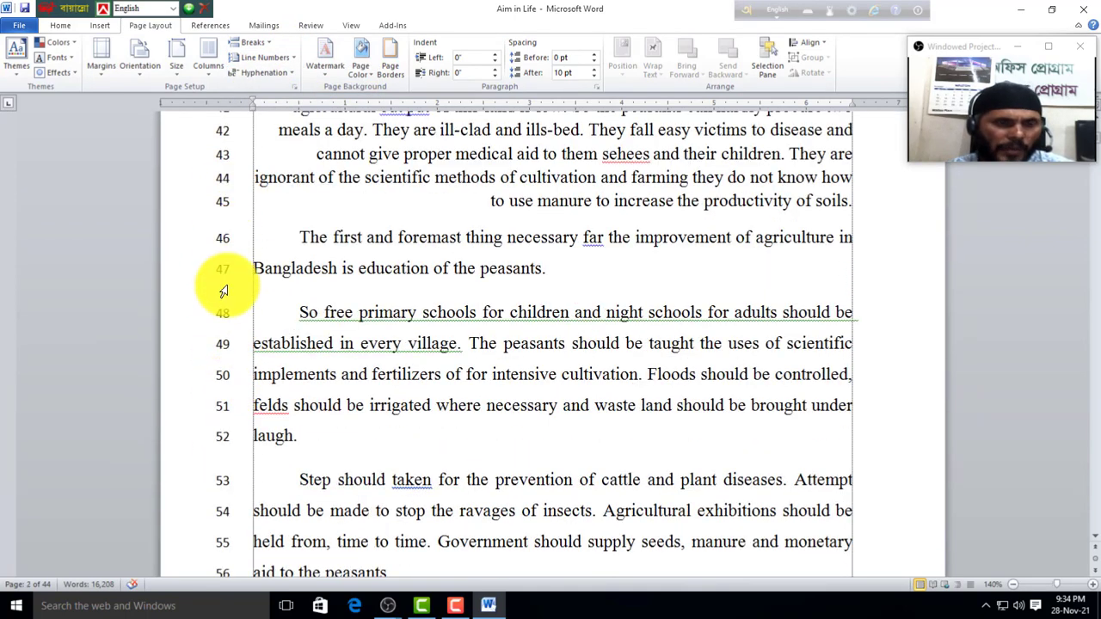
scroll(246, 516, down, 1)
scroll(247, 495, down, 5)
scroll(241, 490, down, 4)
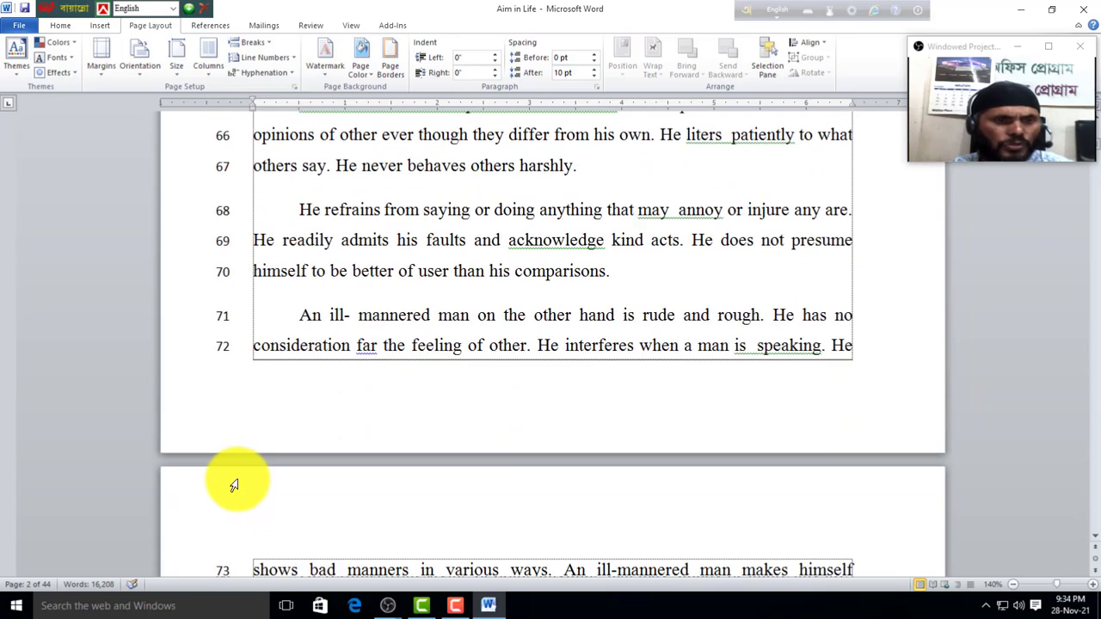
scroll(233, 456, up, 3)
scroll(246, 365, up, 5)
scroll(252, 365, up, 5)
scroll(250, 365, up, 5)
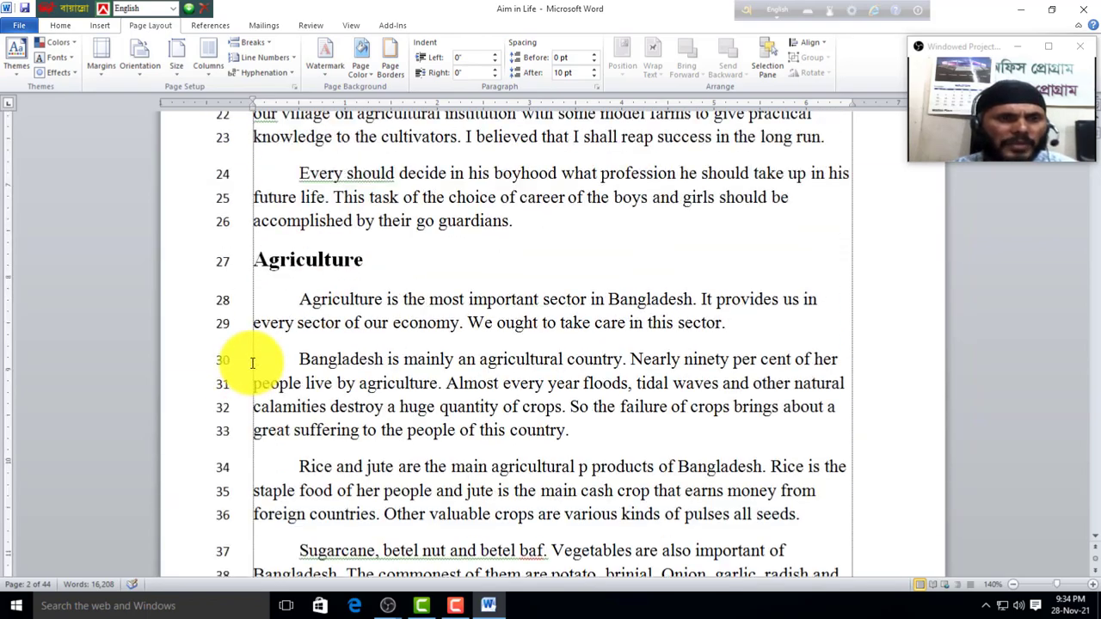
scroll(245, 365, up, 7)
scroll(246, 365, up, 3)
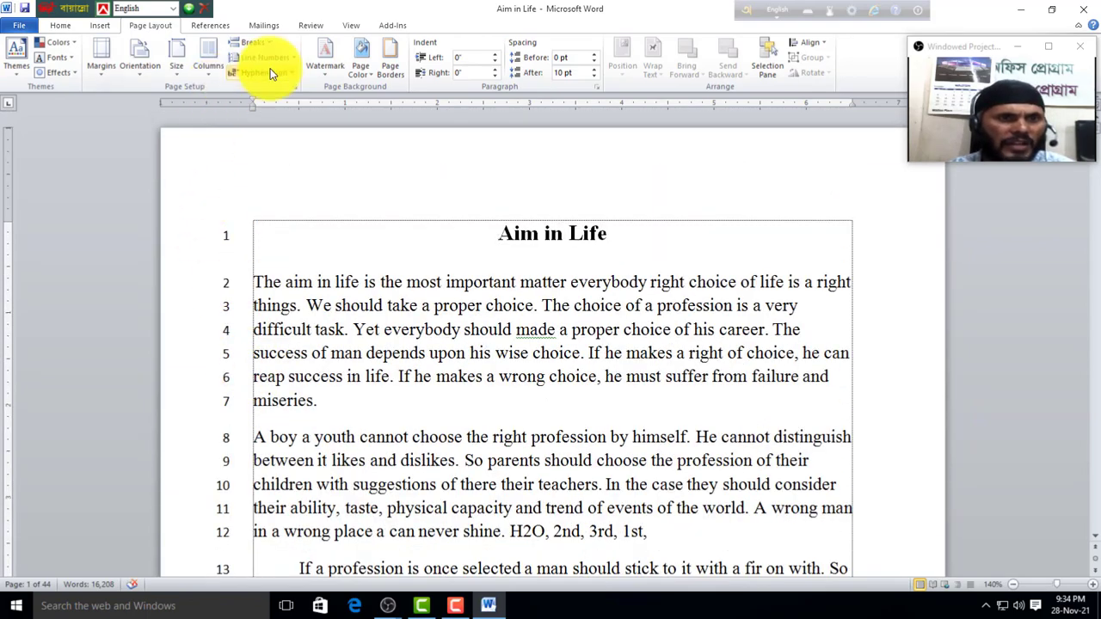
click(293, 57)
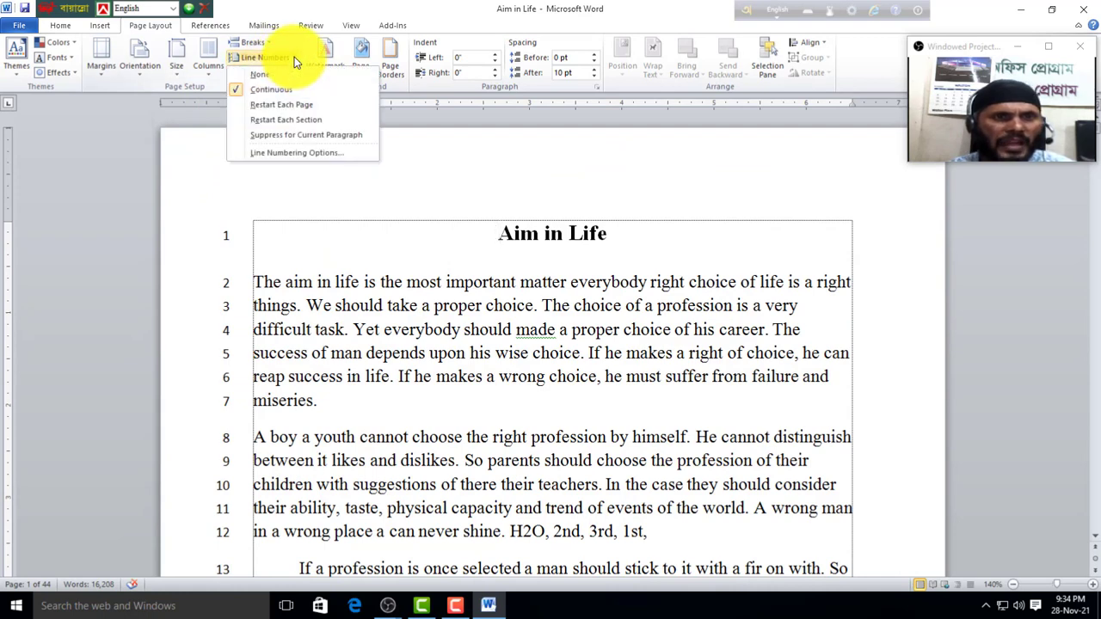
click(263, 75)
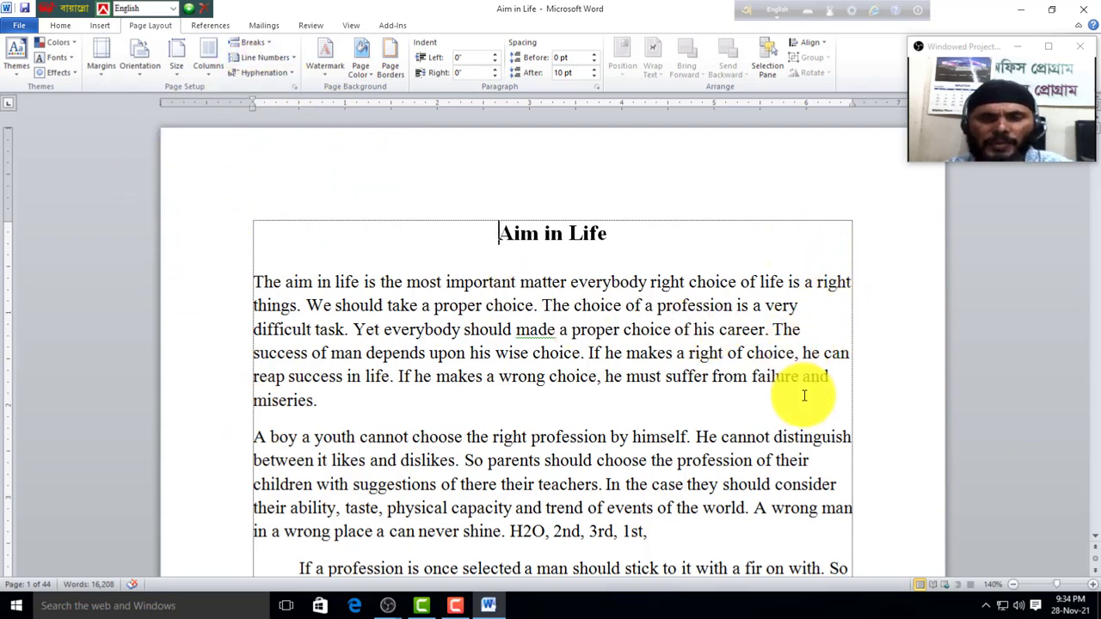
- Select from the first paragraph to the Agriculture heading and apply Automatic hyphenation
scroll(817, 400, down, 1)
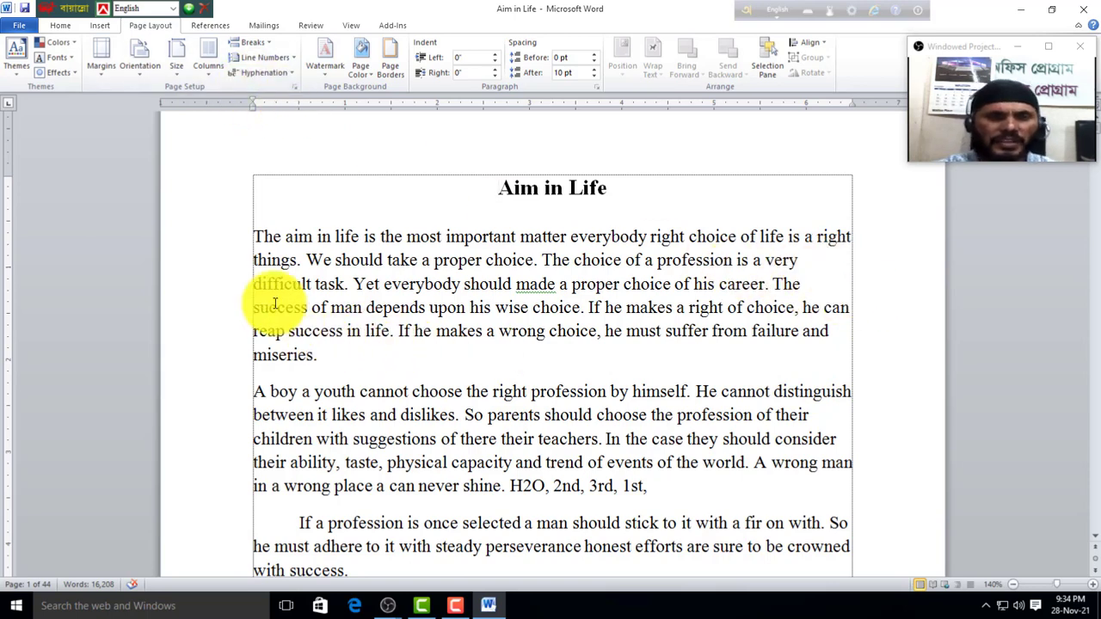
drag(253, 233, 818, 520)
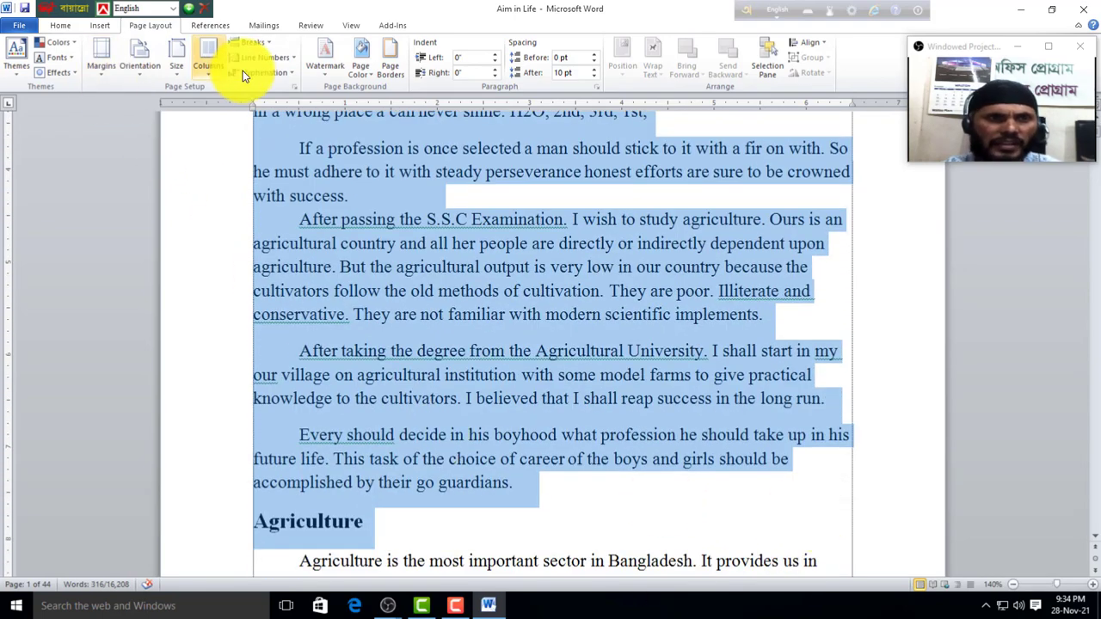
click(288, 72)
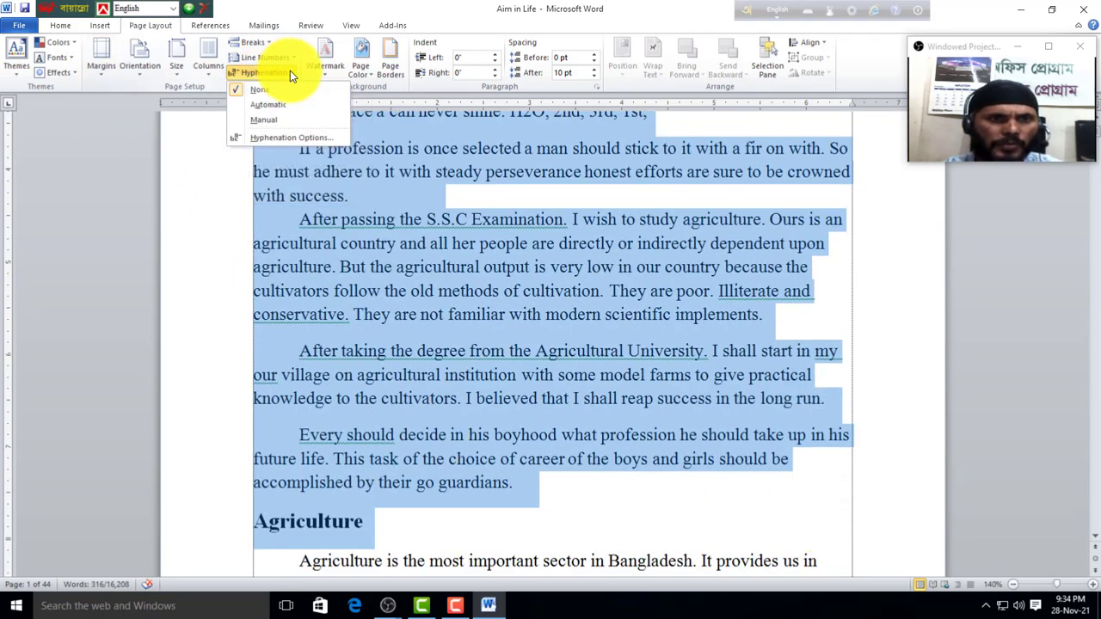
click(263, 106)
scroll(582, 414, up, 3)
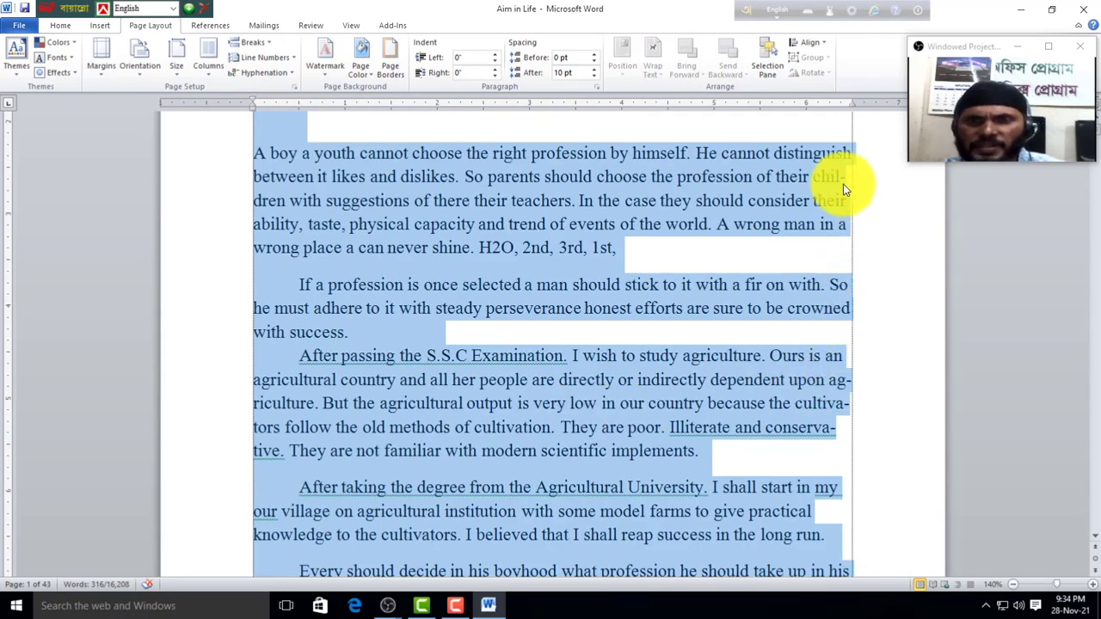
scroll(850, 328, up, 2)
click(842, 278)
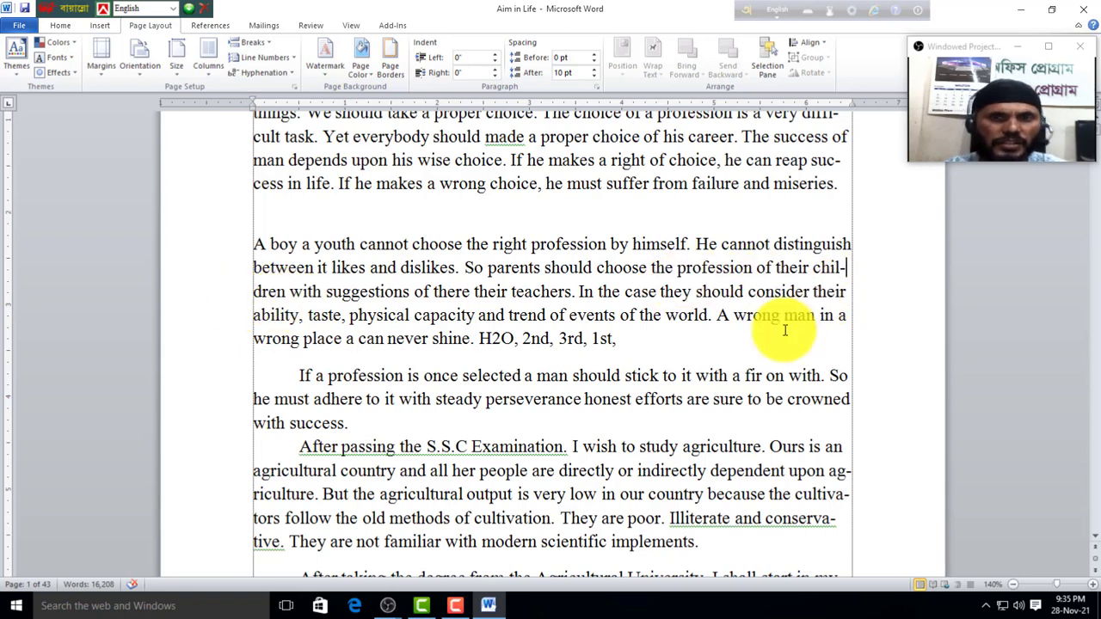
scroll(733, 411, up, 2)
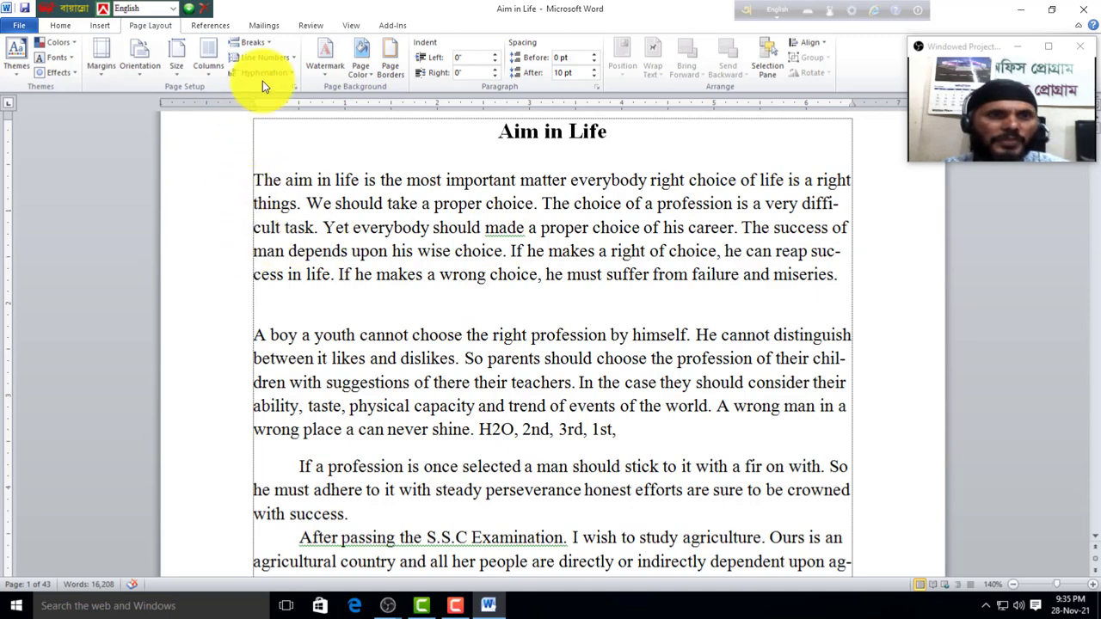
click(325, 76)
click(511, 418)
scroll(541, 443, up, 3)
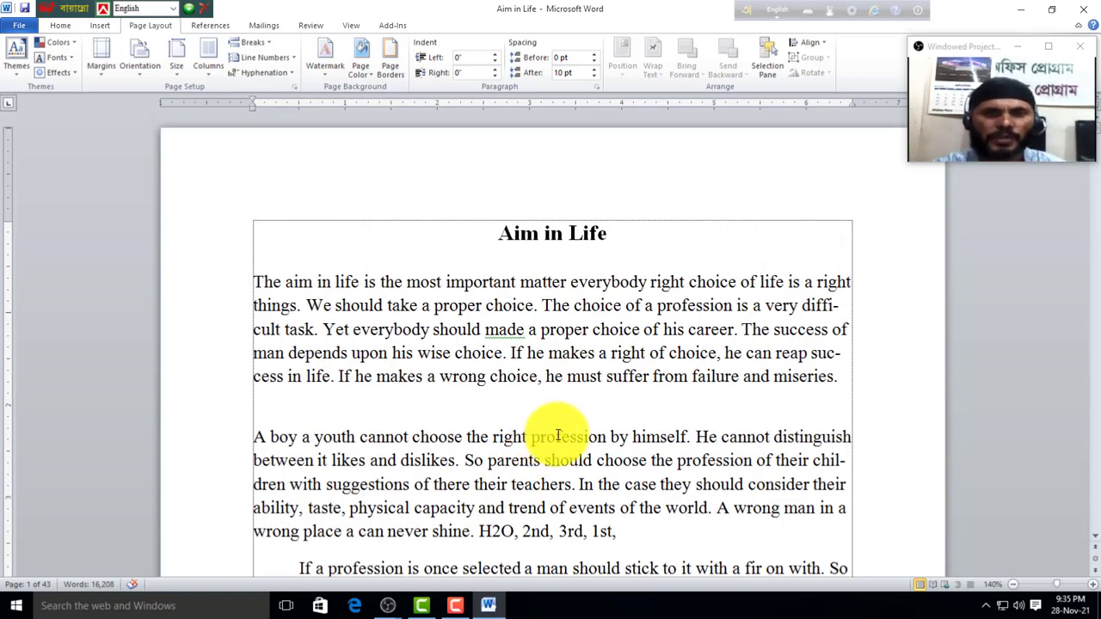
scroll(537, 395, down, 2)
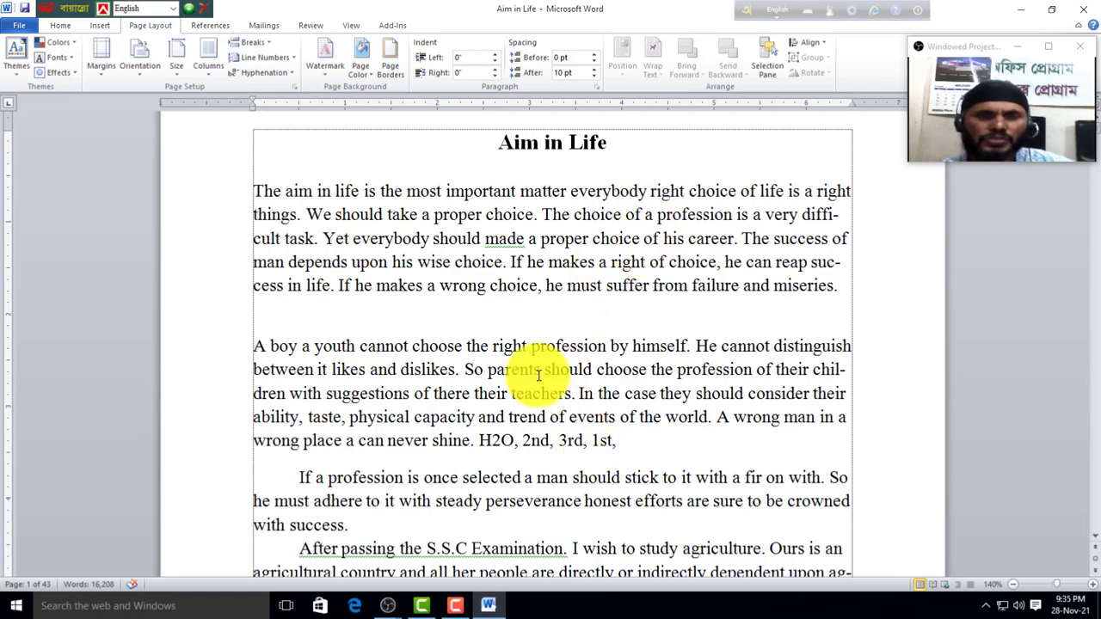
scroll(515, 540, up, 1)
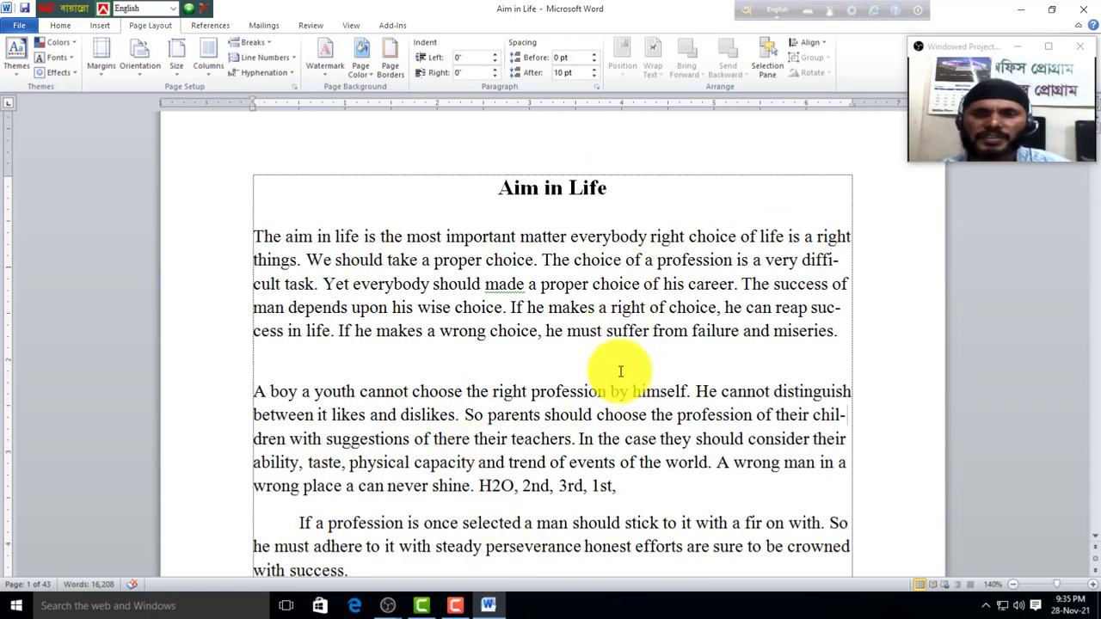
- Add a custom text watermark reading 'Bangladesh' in dark grey, semitransparent and diagonal
click(327, 74)
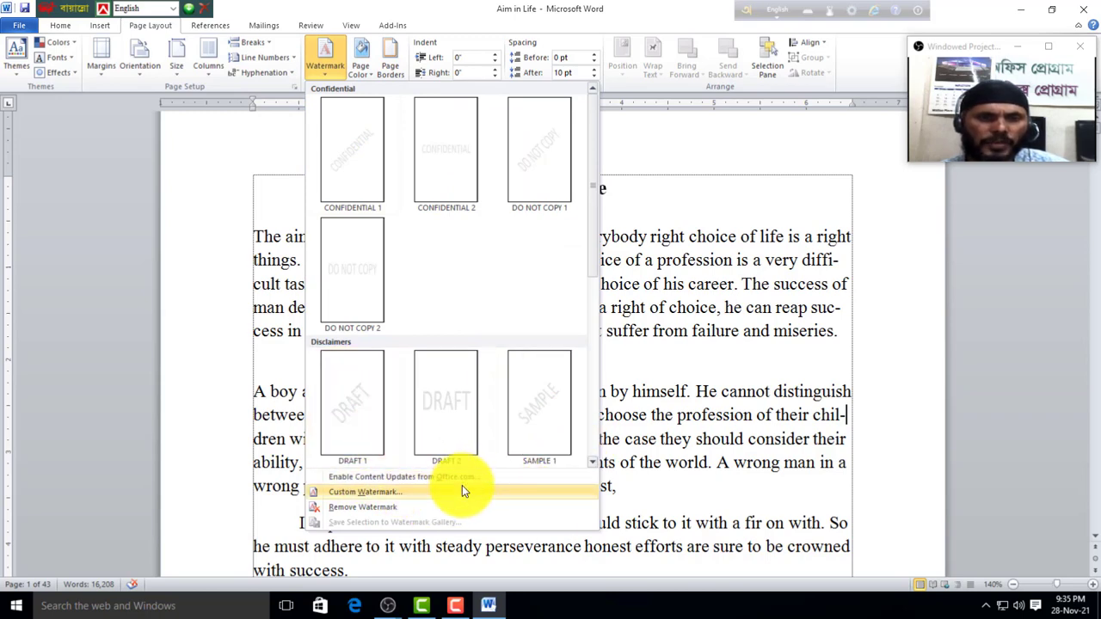
click(354, 496)
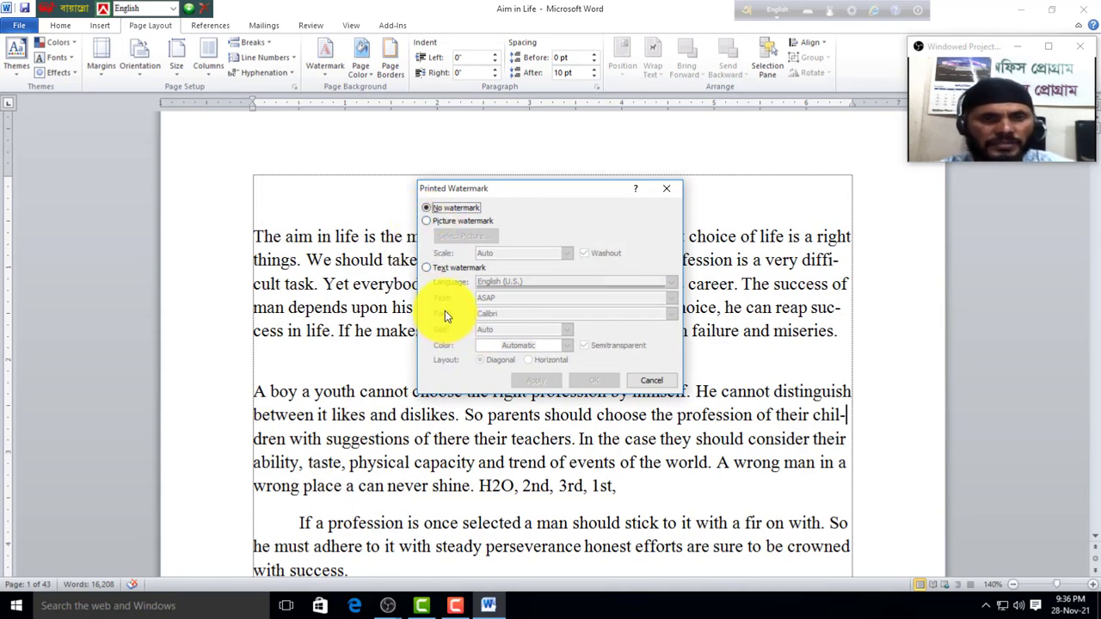
click(427, 268)
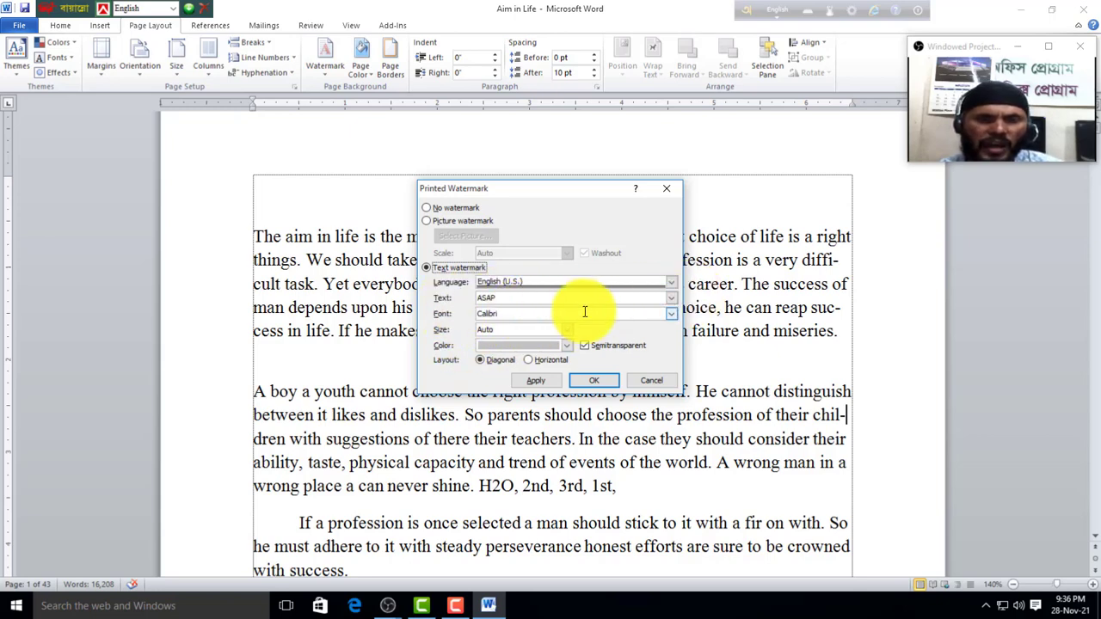
click(670, 298)
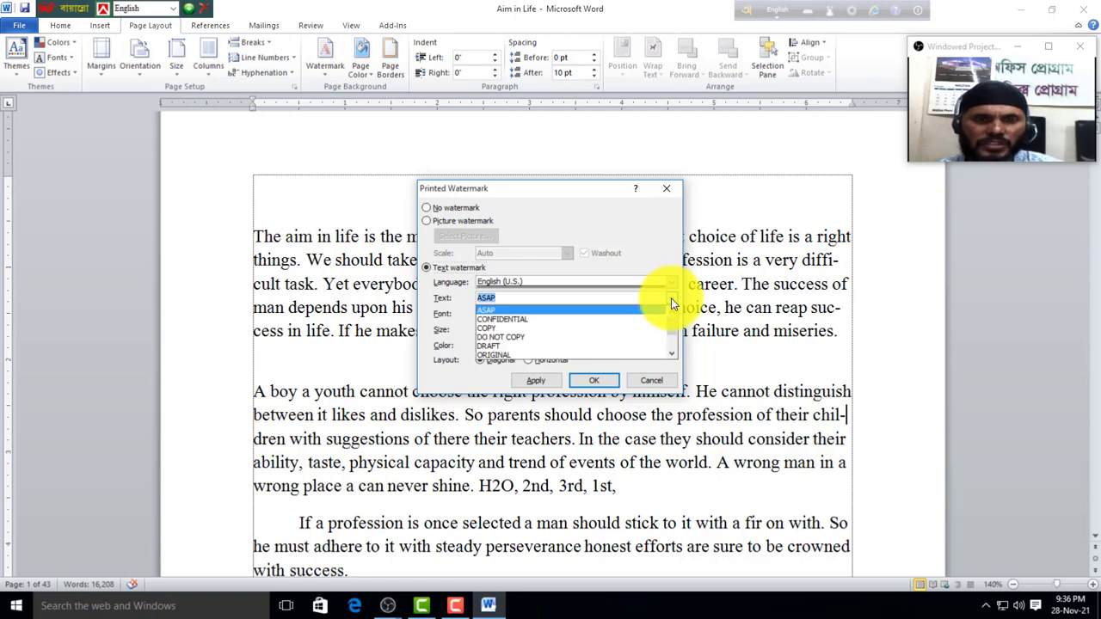
click(462, 331)
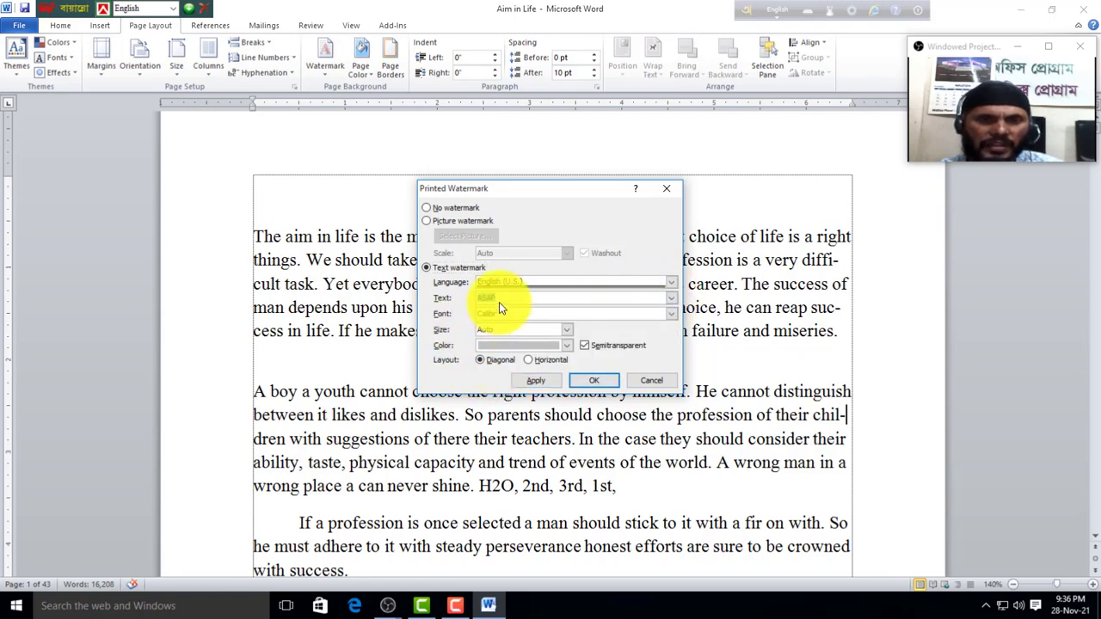
text(B)
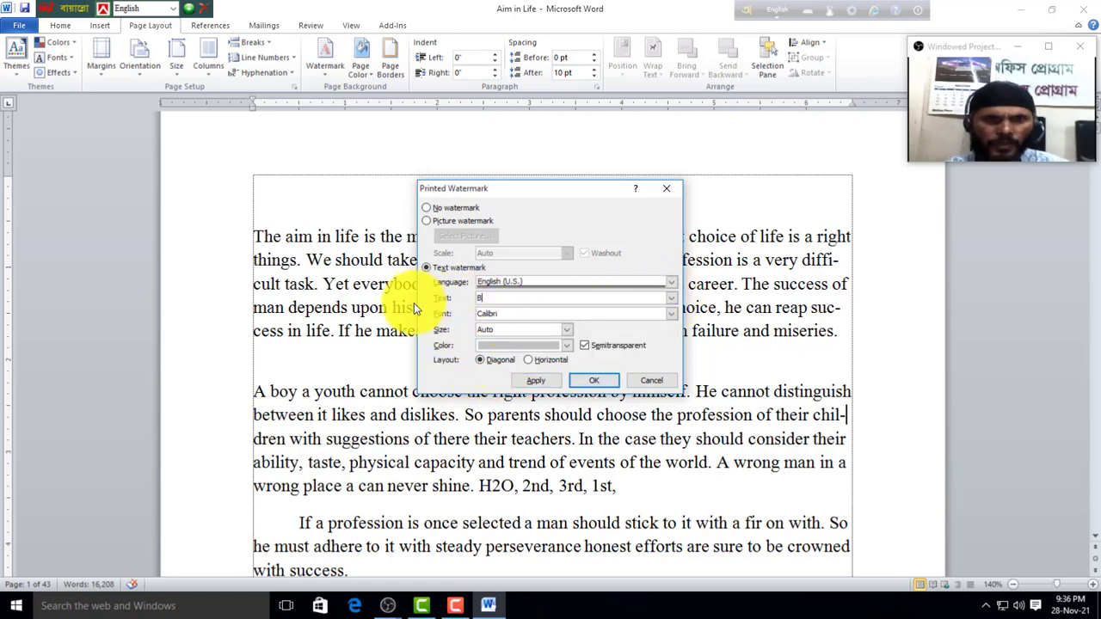
text(ang)
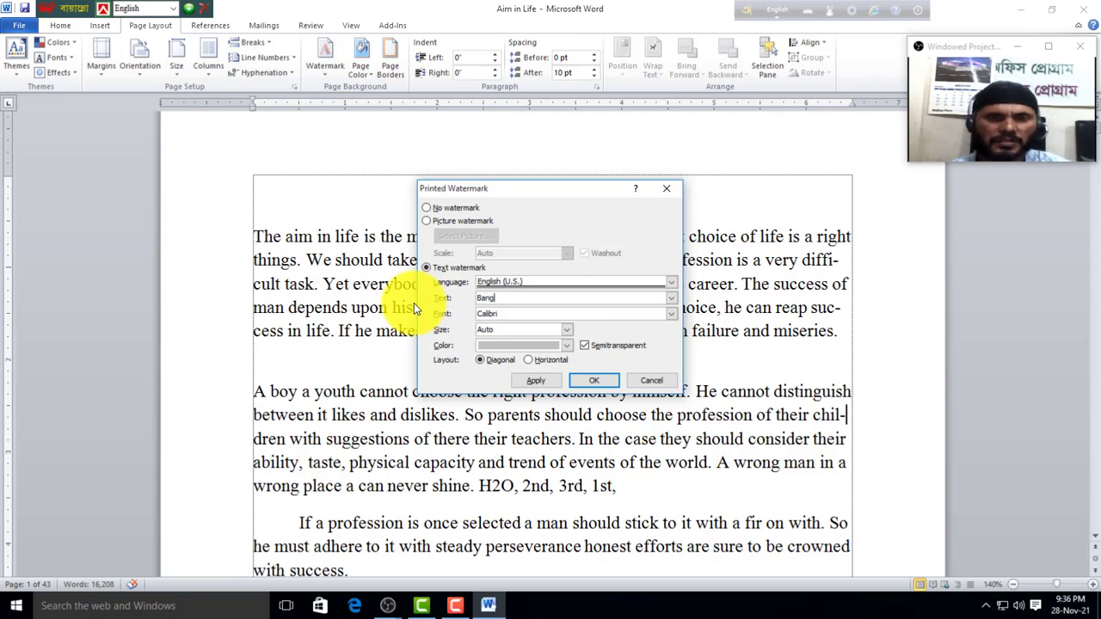
text(ladesh)
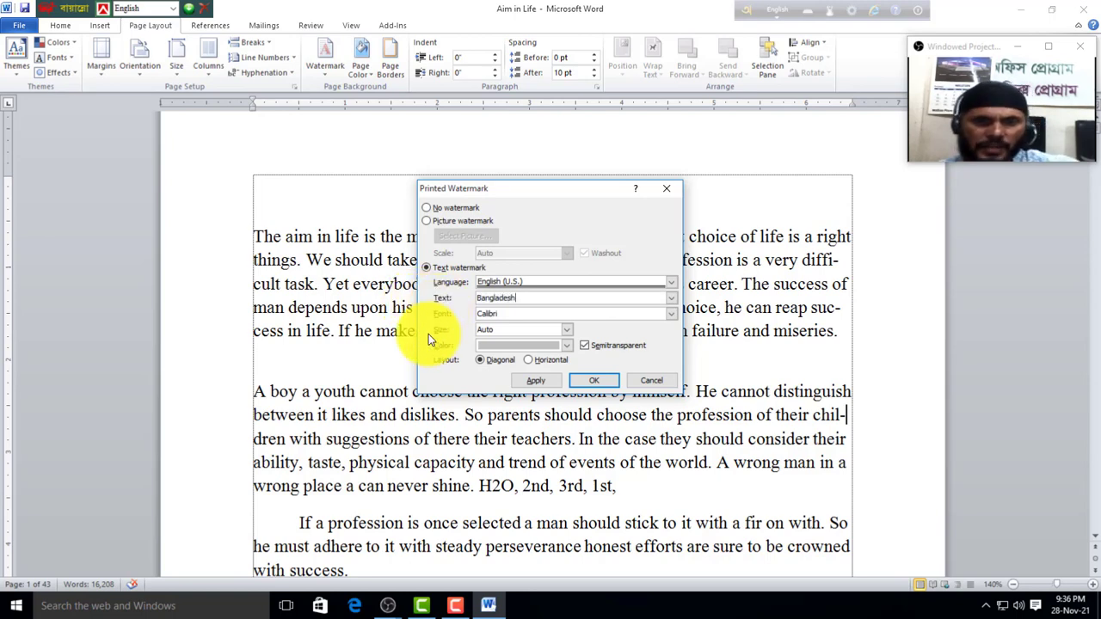
click(567, 346)
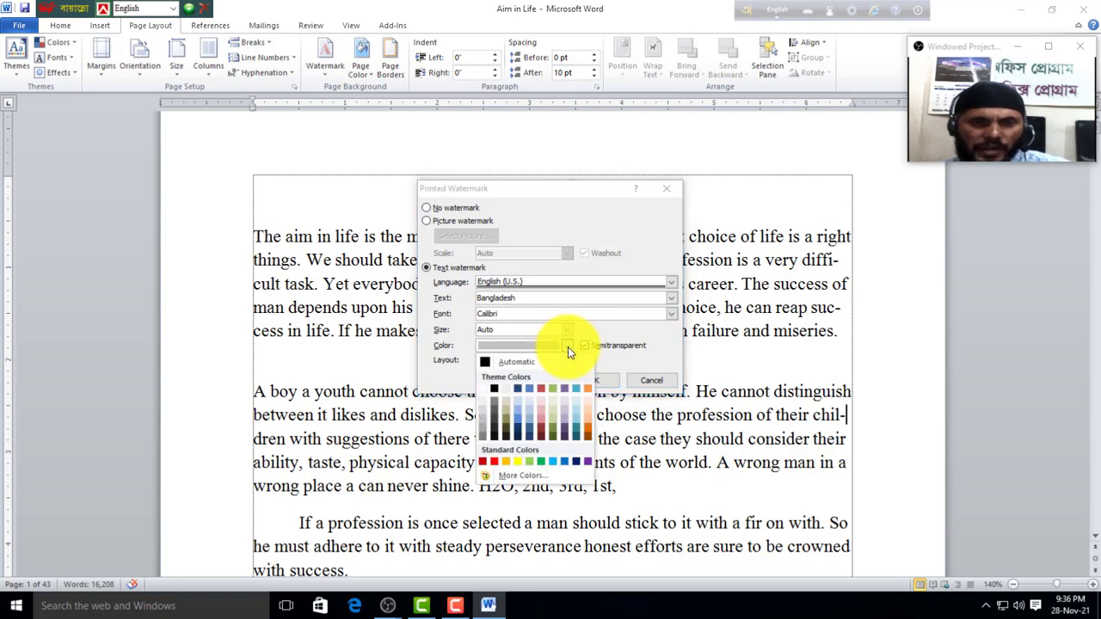
click(495, 428)
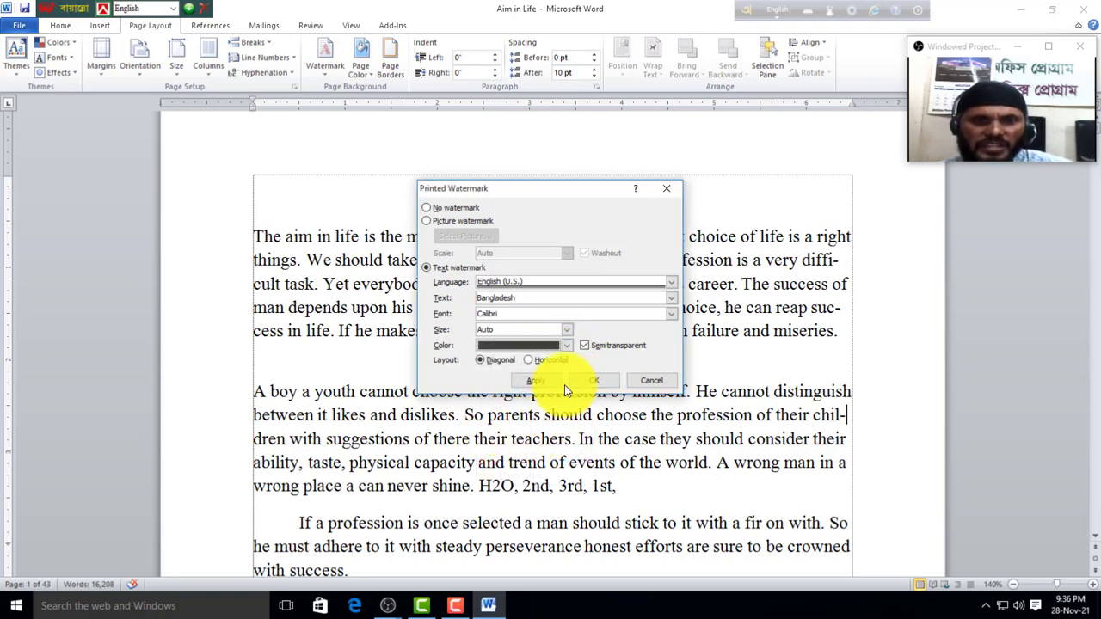
click(533, 380)
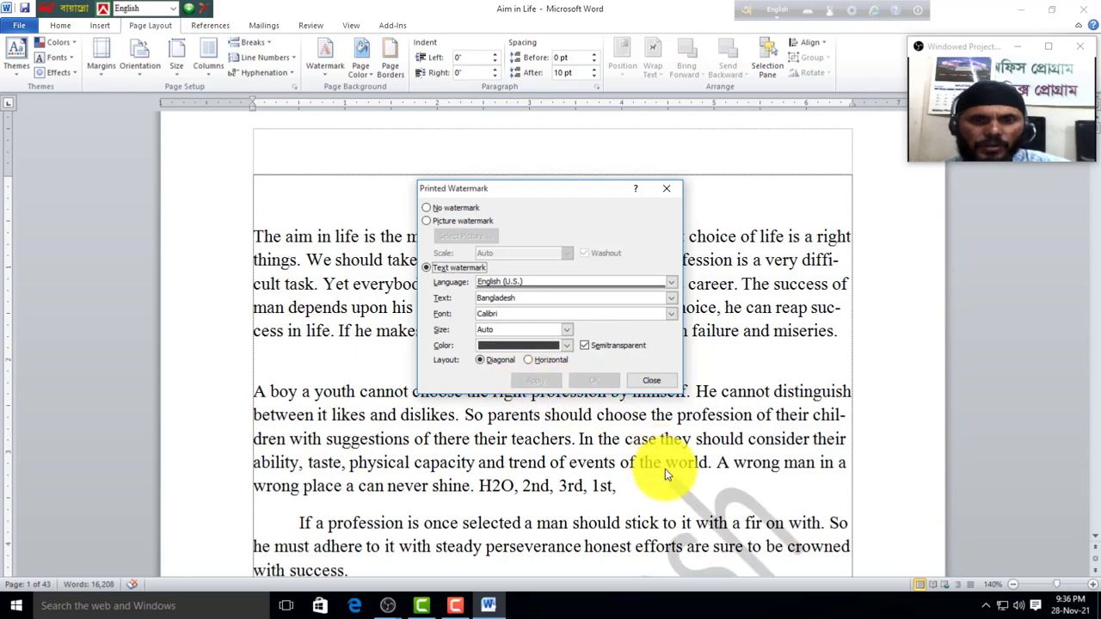
- Close the Printed Watermark dialog, review the pages, then choose Remove Watermark
click(646, 379)
scroll(659, 426, down, 3)
scroll(491, 472, down, 3)
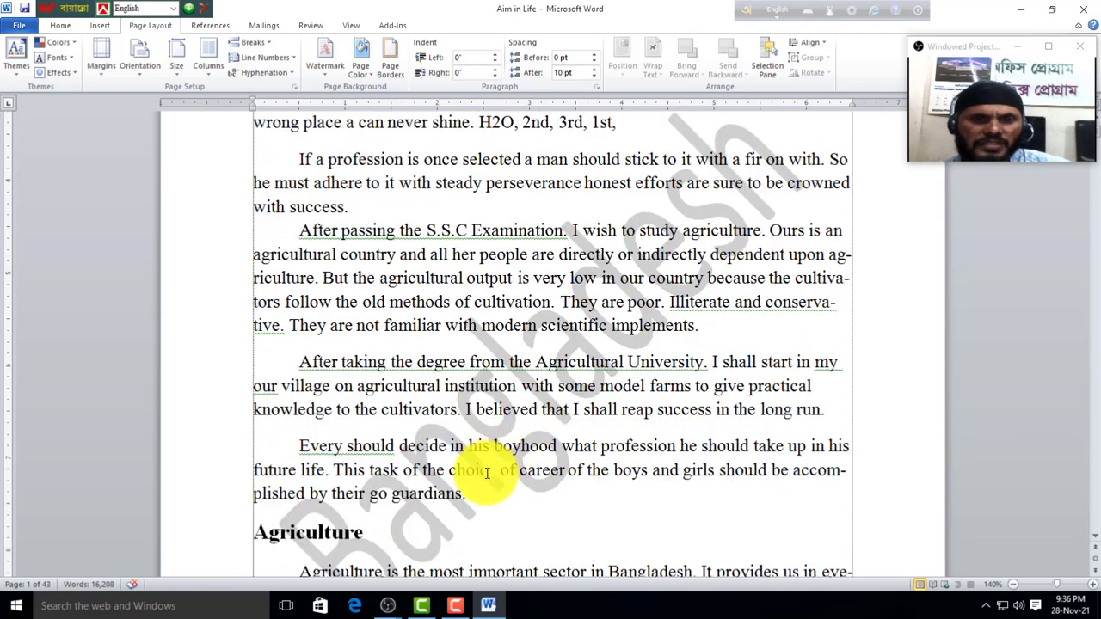
scroll(344, 405, down, 2)
scroll(442, 479, up, 1)
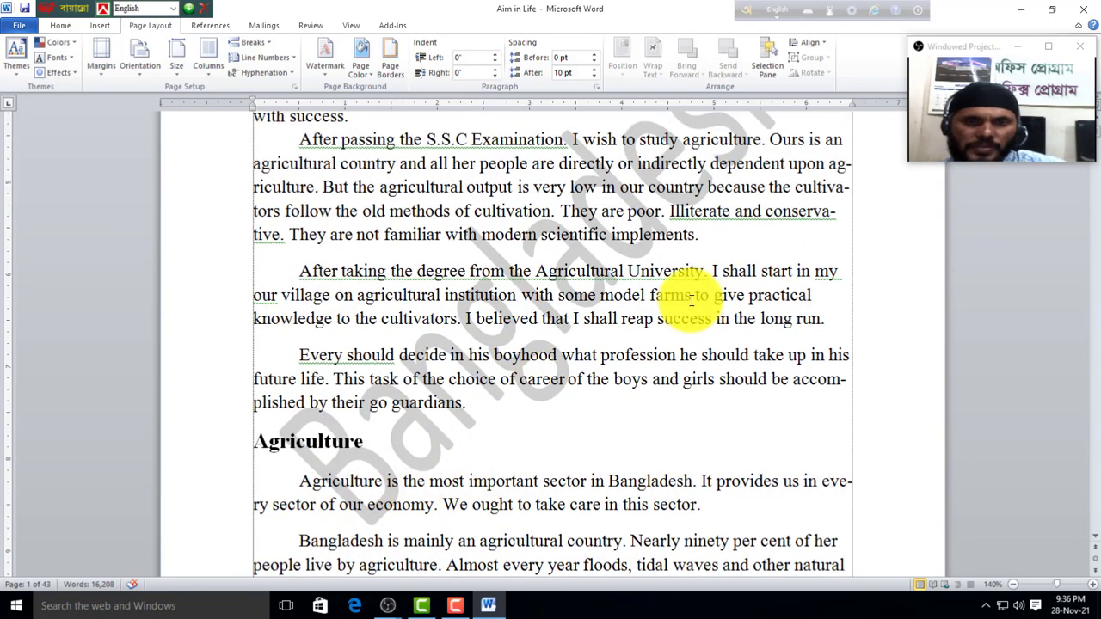
scroll(688, 327, up, 1)
scroll(683, 284, up, 1)
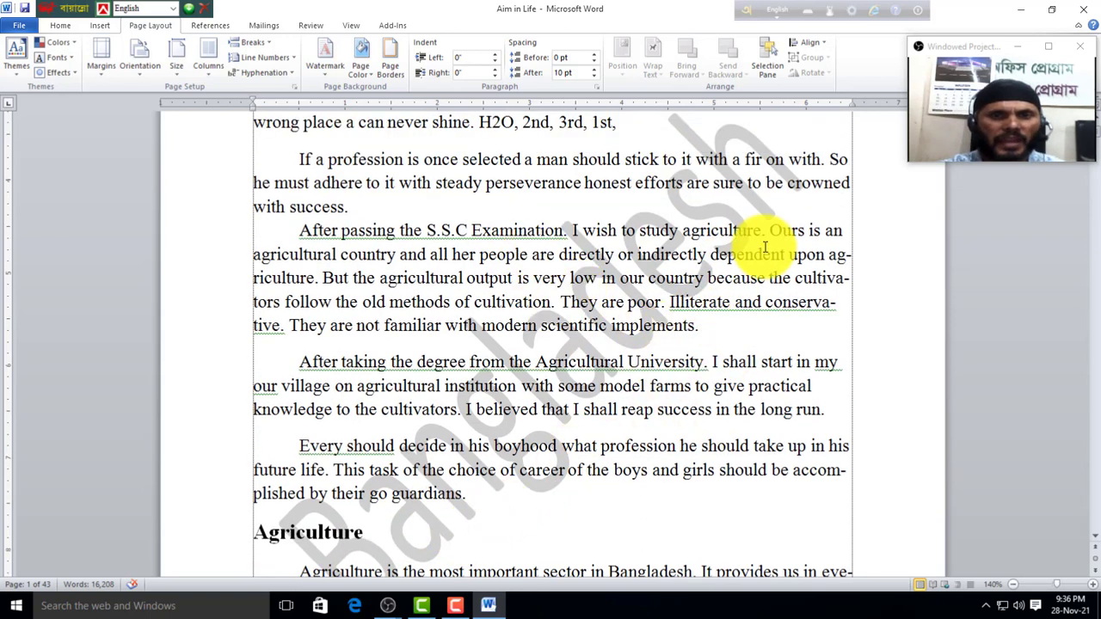
click(329, 79)
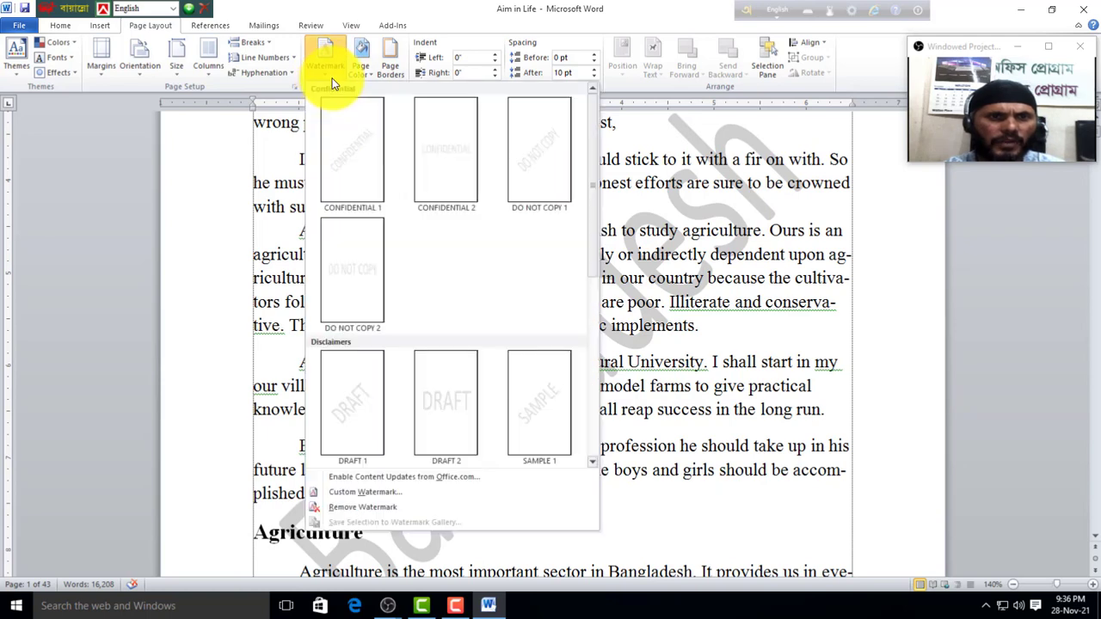
click(361, 509)
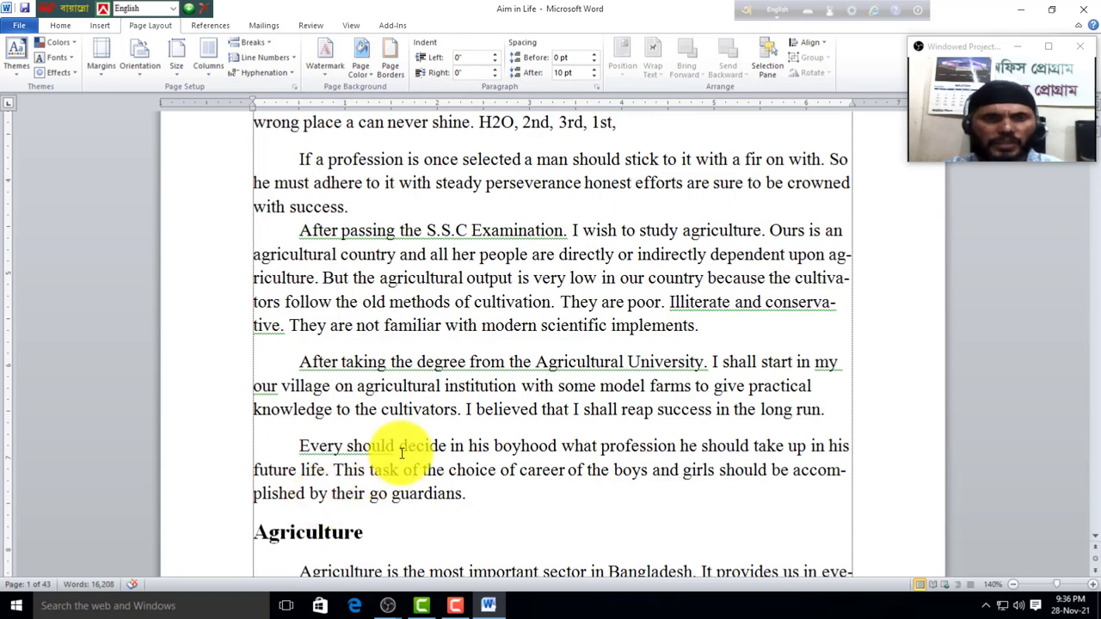
- Apply a dark navy page colour, then reset Page Color to No Color
click(371, 77)
click(752, 327)
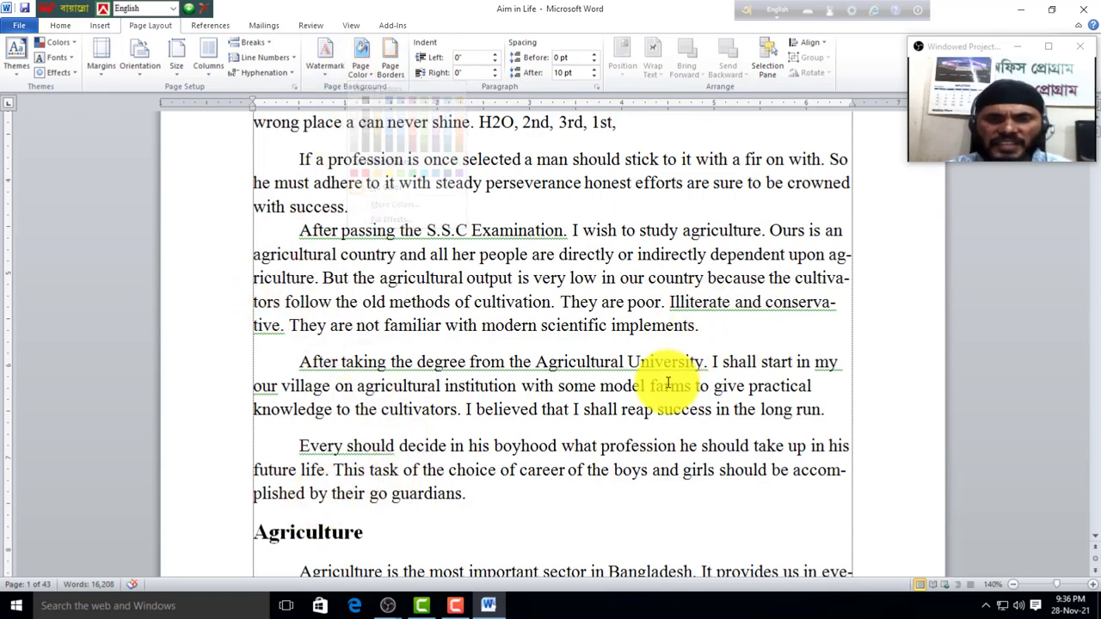
scroll(645, 382, up, 2)
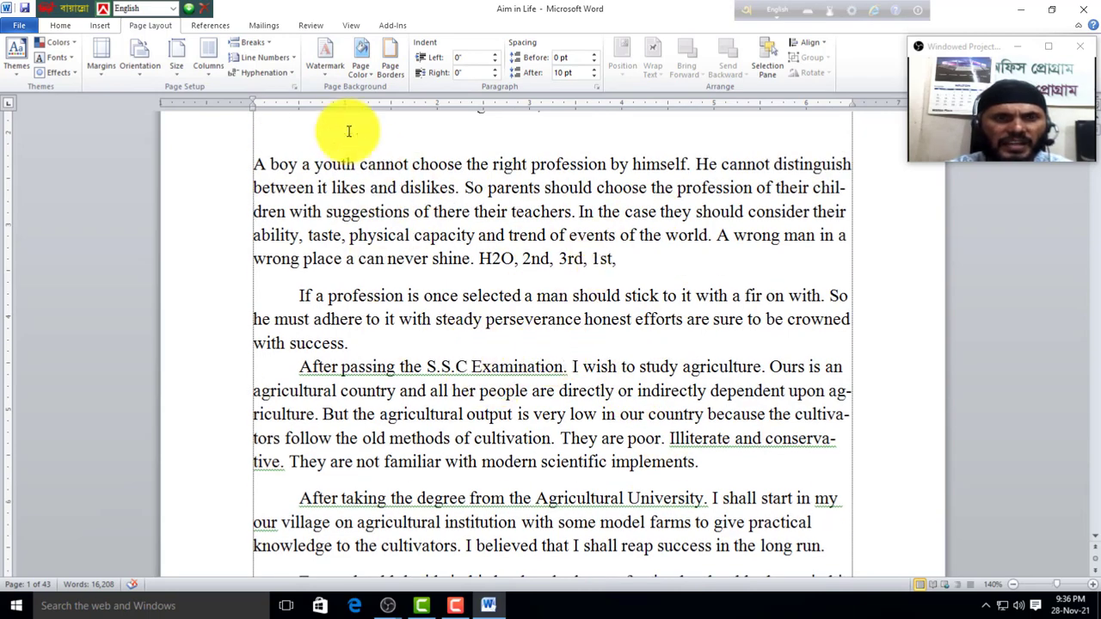
click(370, 74)
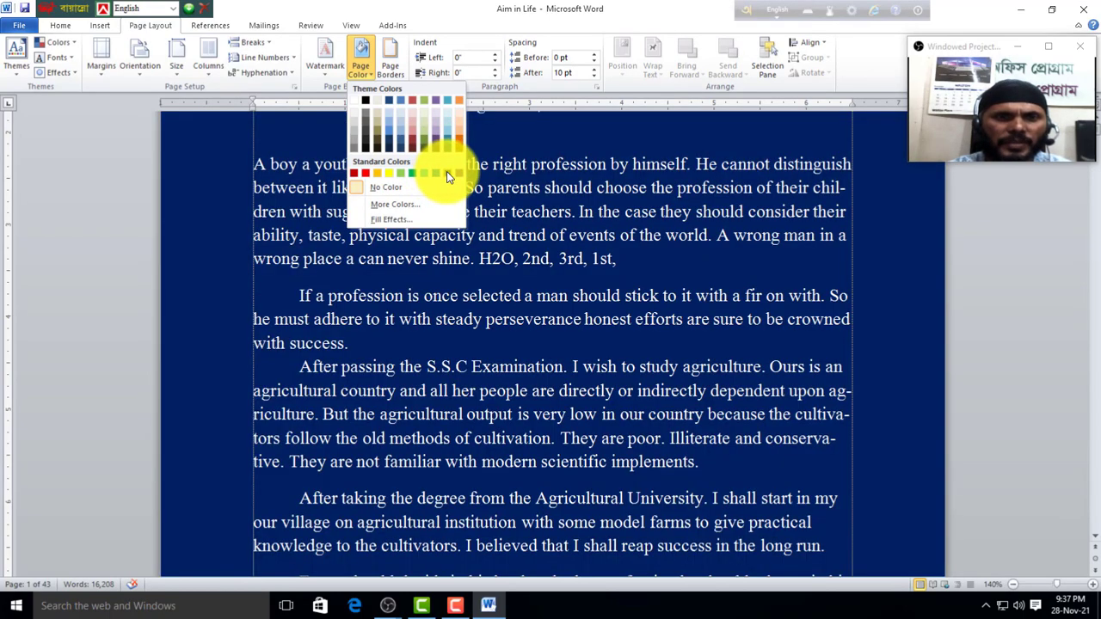
click(447, 172)
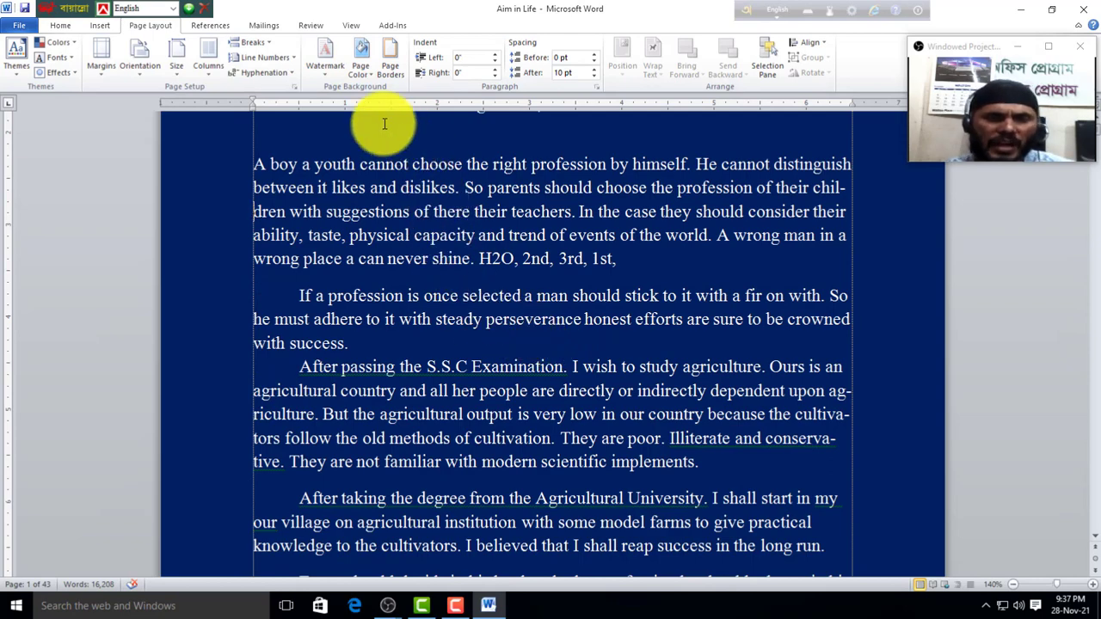
click(371, 80)
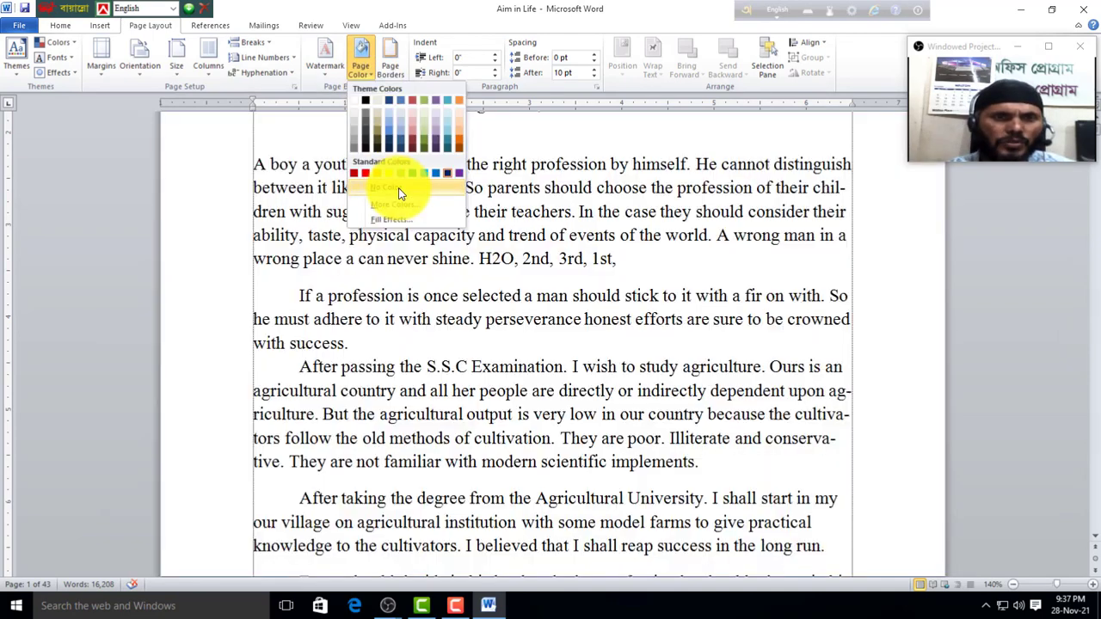
click(386, 187)
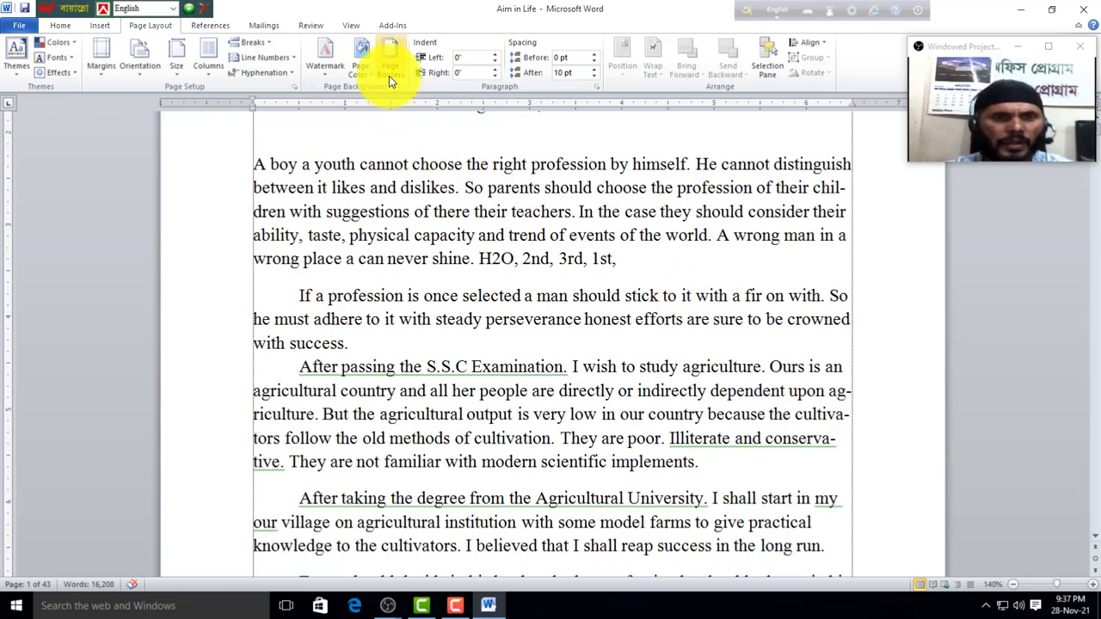
scroll(529, 401, up, 4)
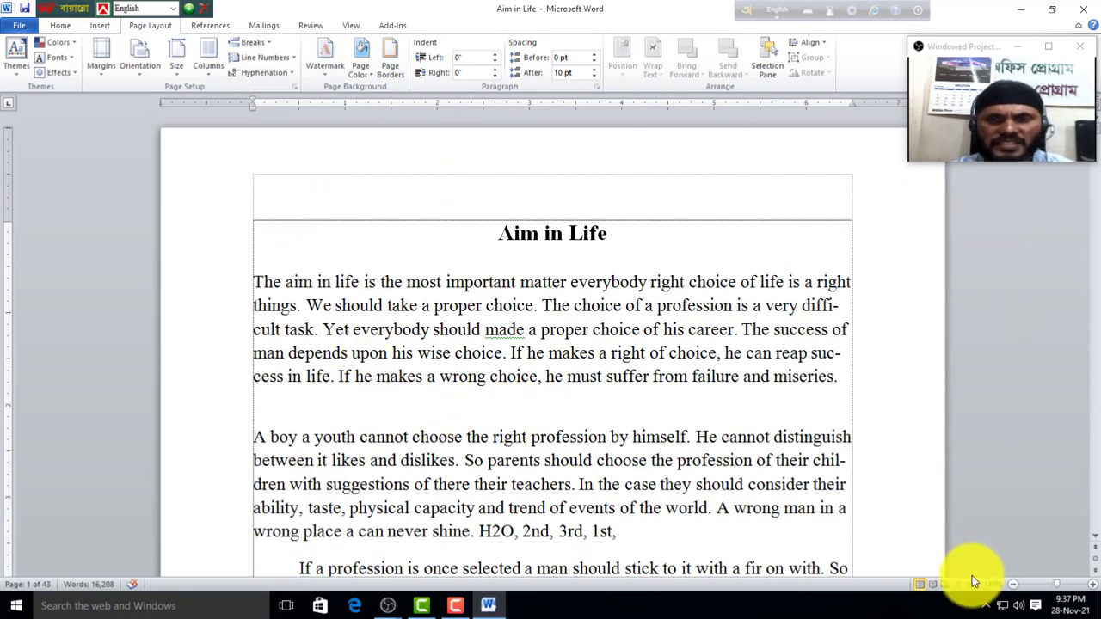
click(395, 66)
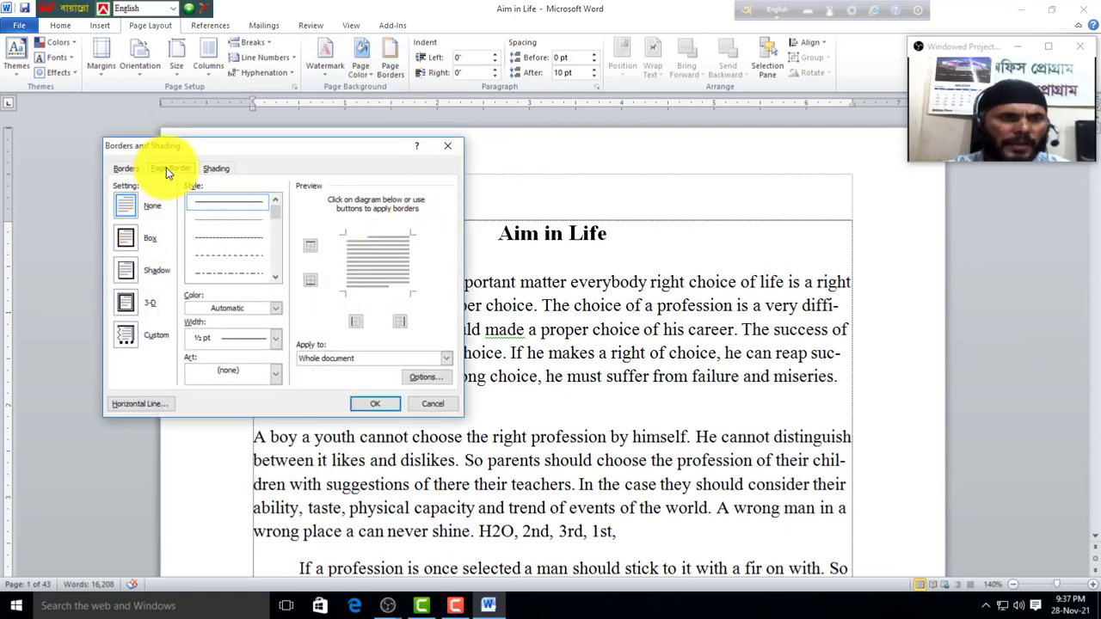
scroll(276, 242, down, 5)
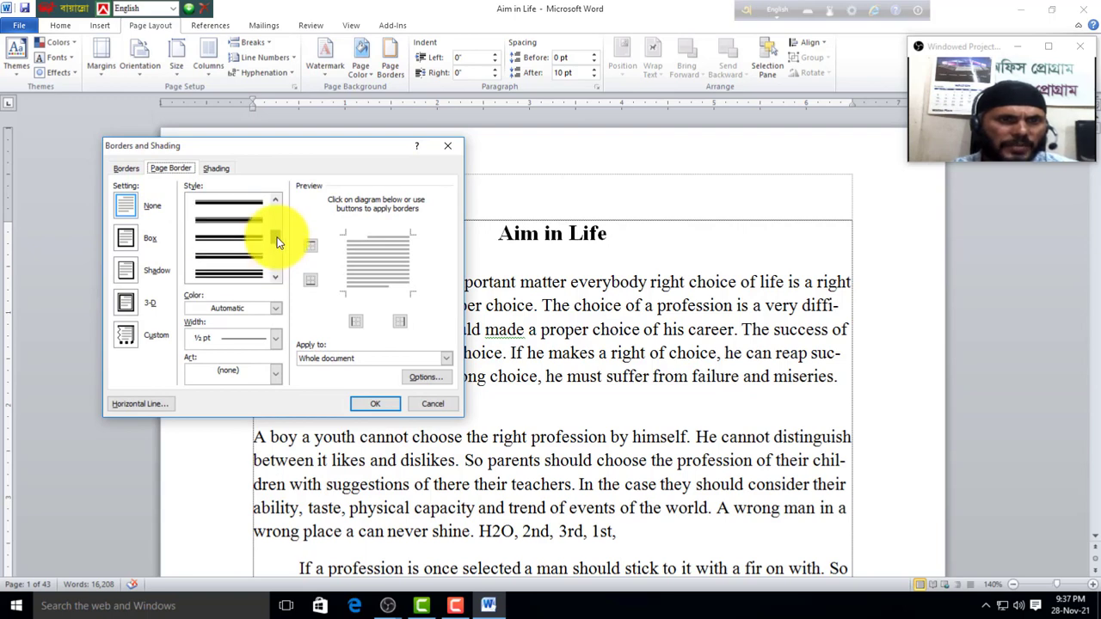
scroll(278, 209, up, 5)
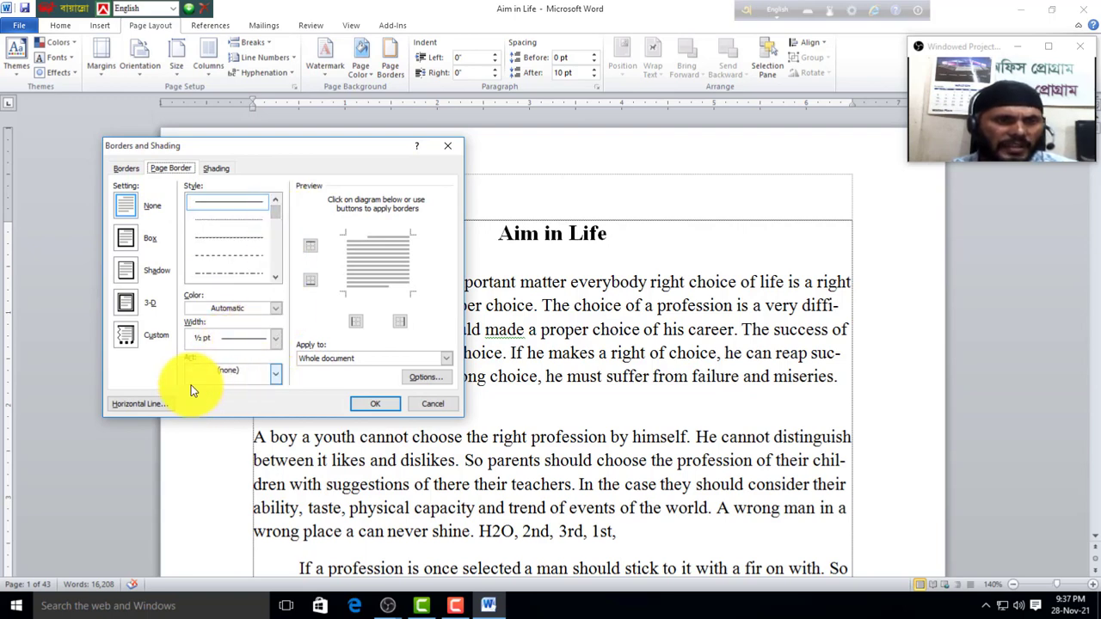
click(276, 377)
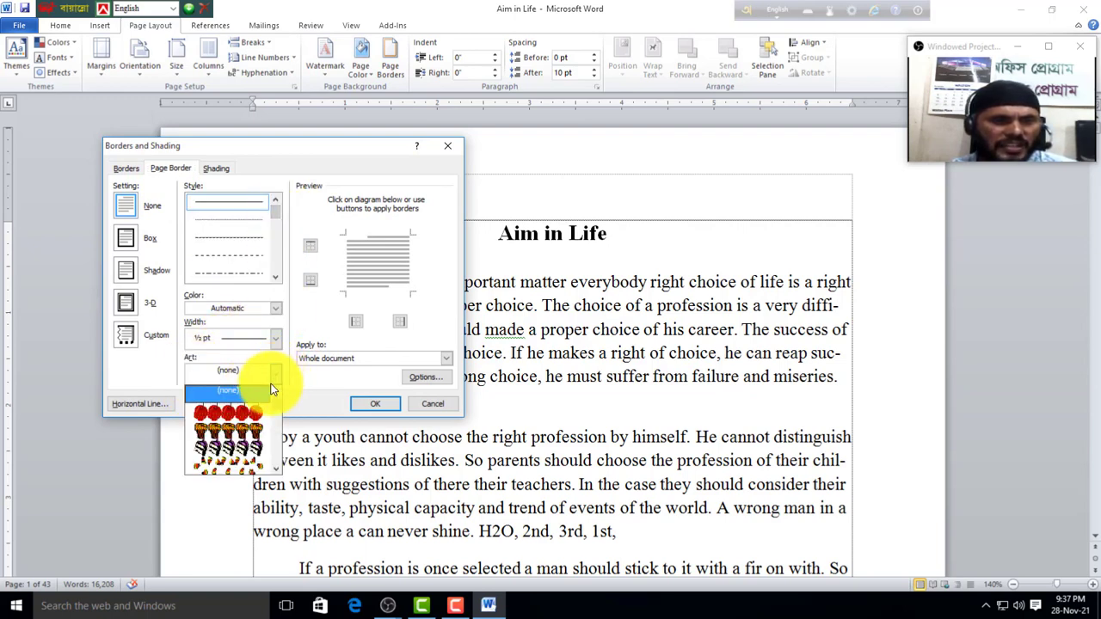
scroll(274, 403, down, 3)
scroll(273, 420, down, 3)
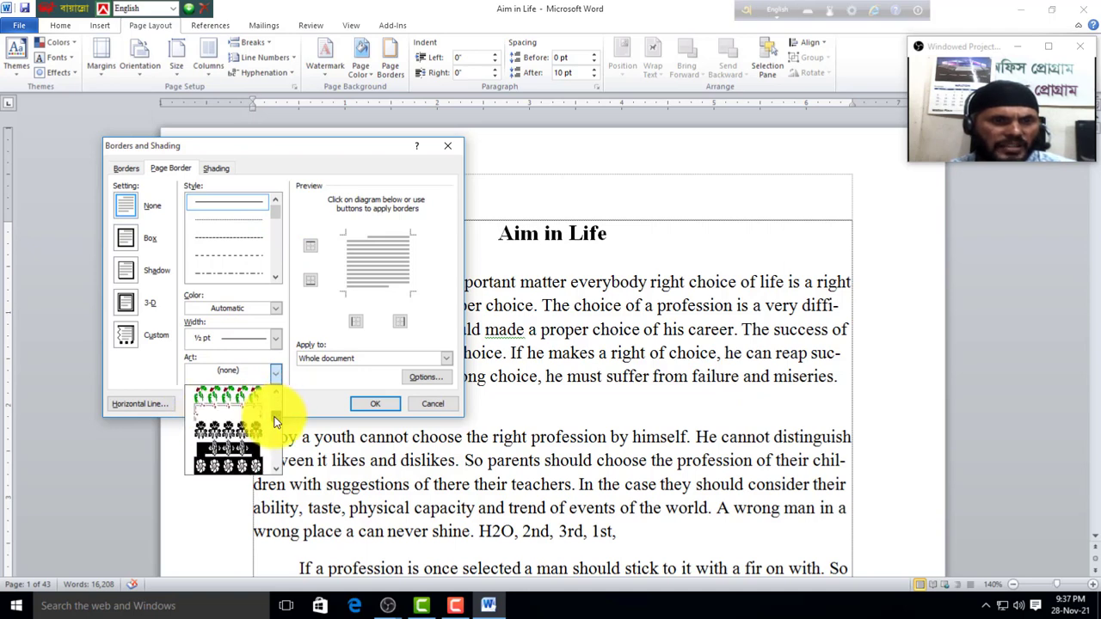
scroll(254, 465, down, 3)
click(249, 472)
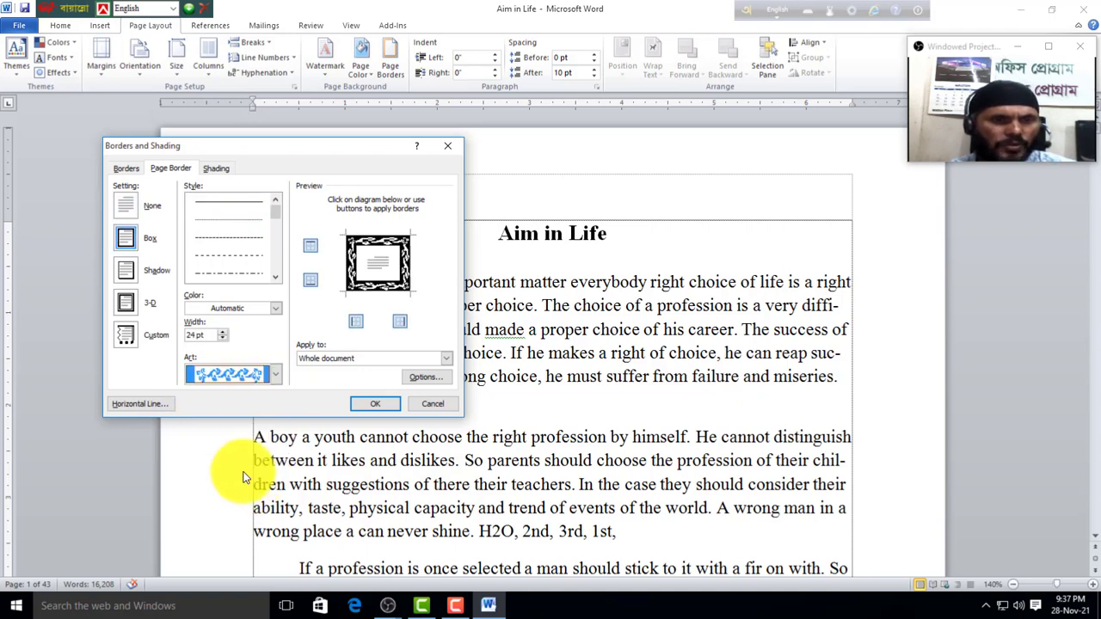
click(370, 404)
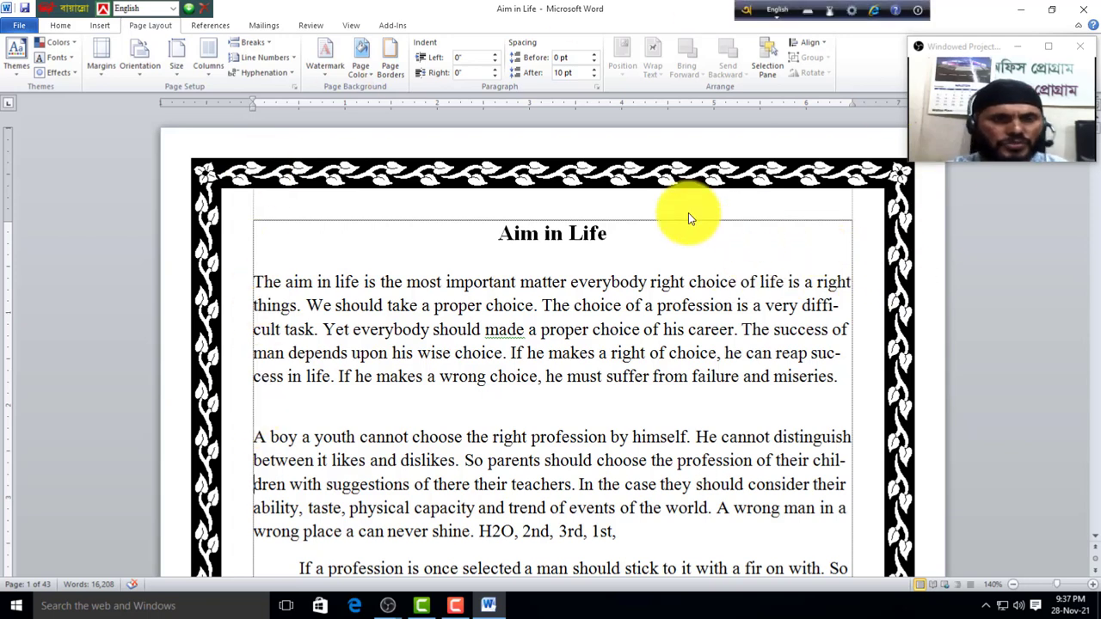
click(393, 74)
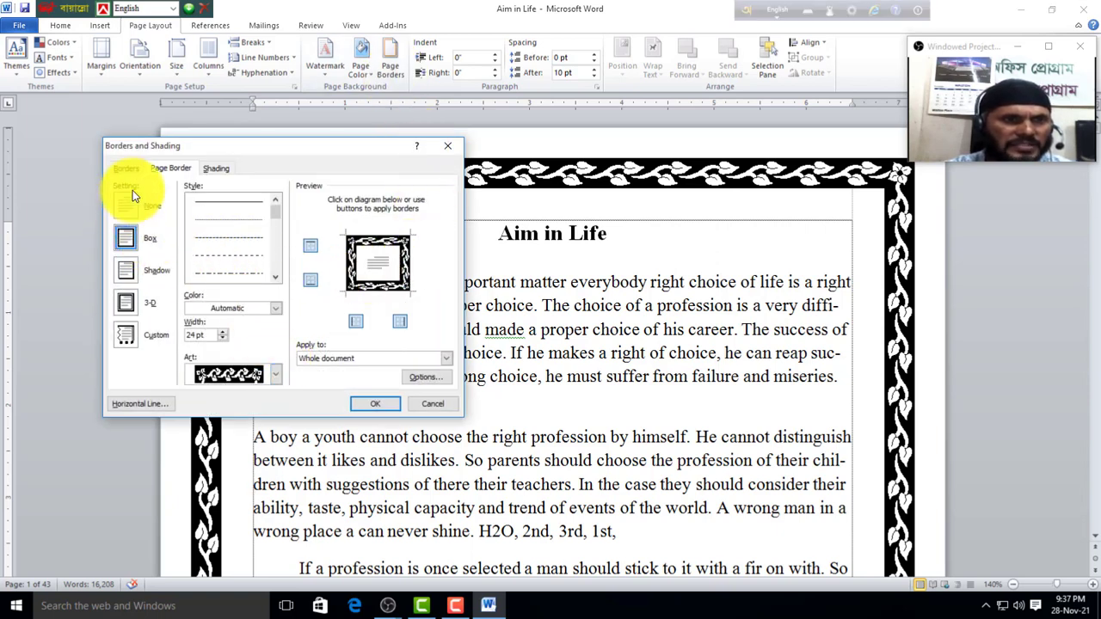
click(123, 212)
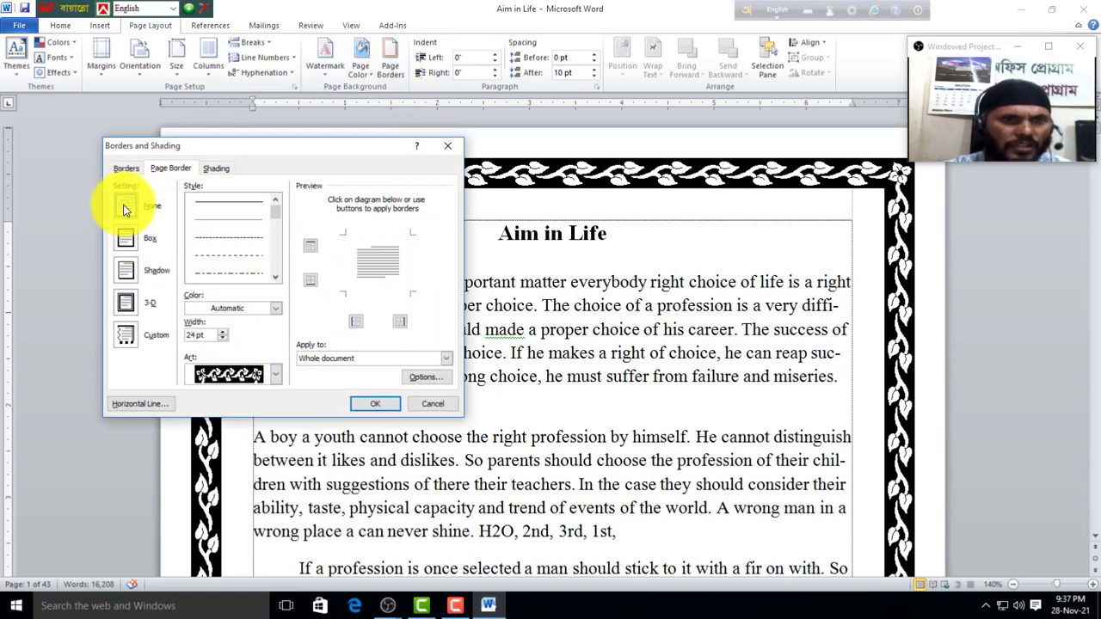
click(383, 406)
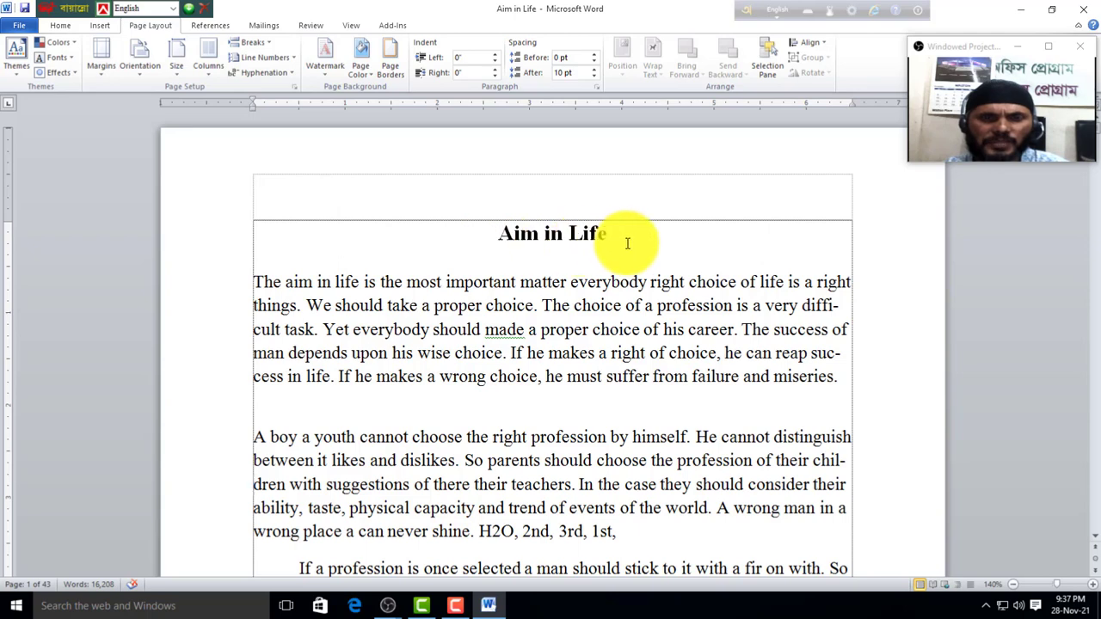
drag(252, 280, 846, 394)
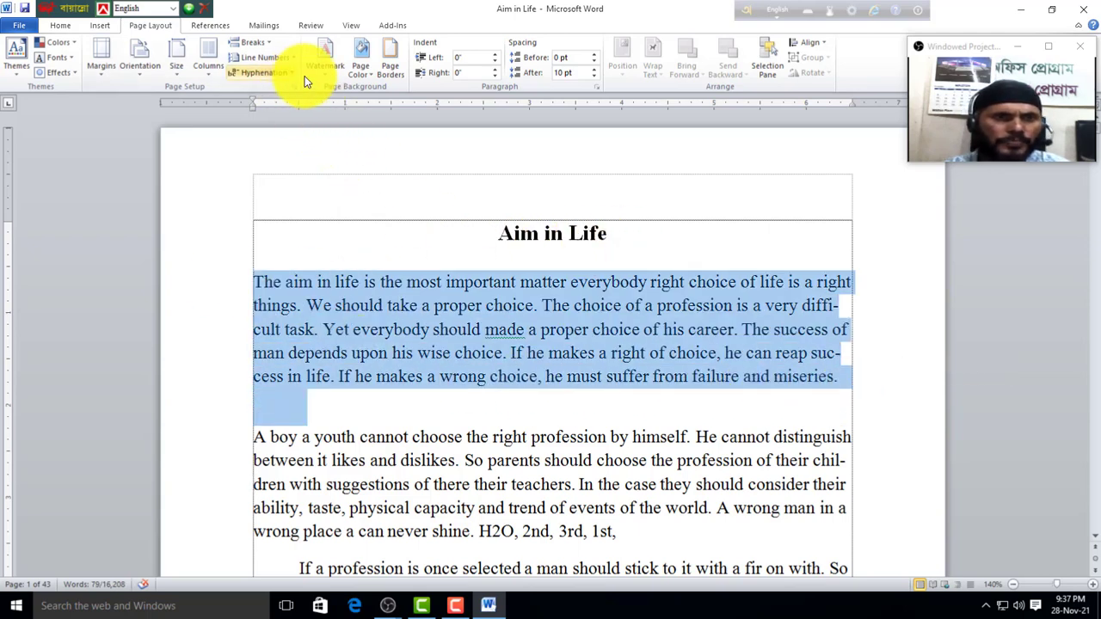
click(389, 74)
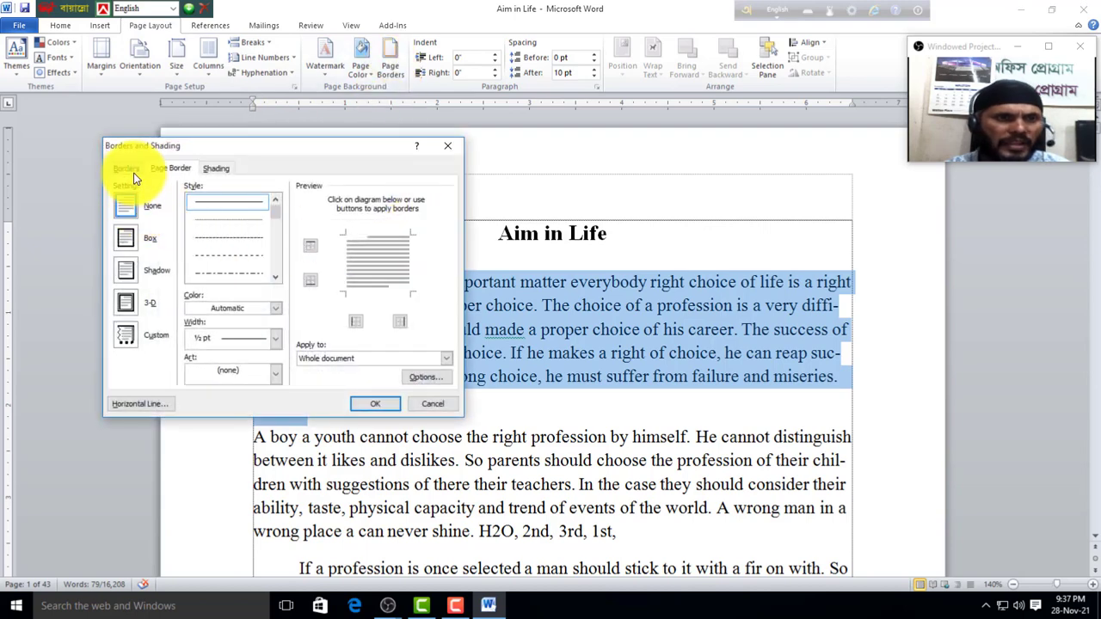
click(129, 169)
click(129, 239)
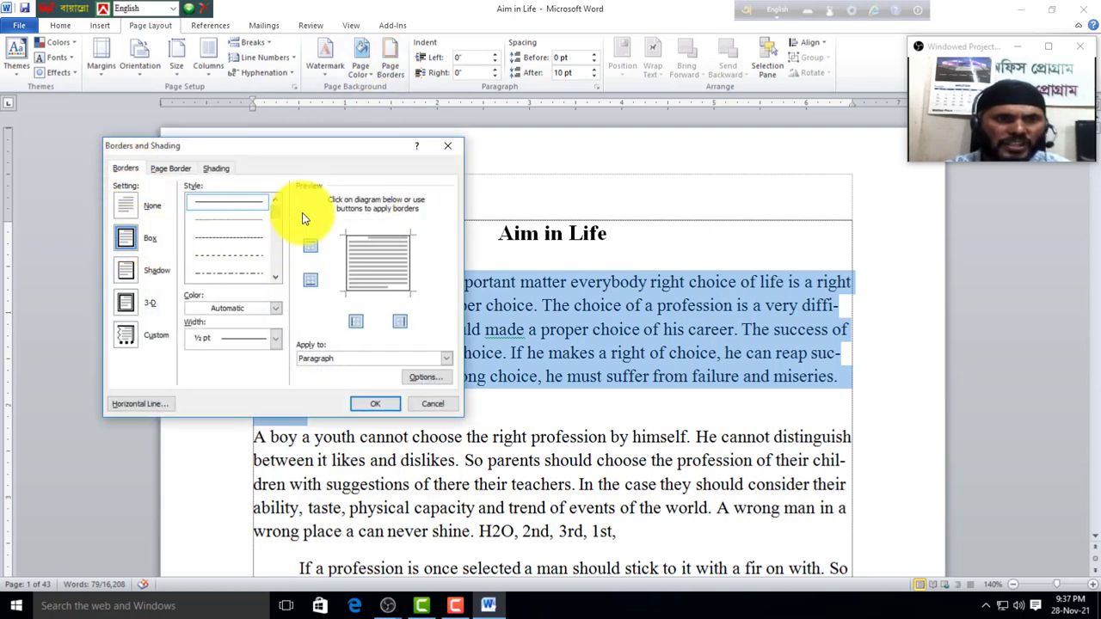
scroll(274, 224, down, 5)
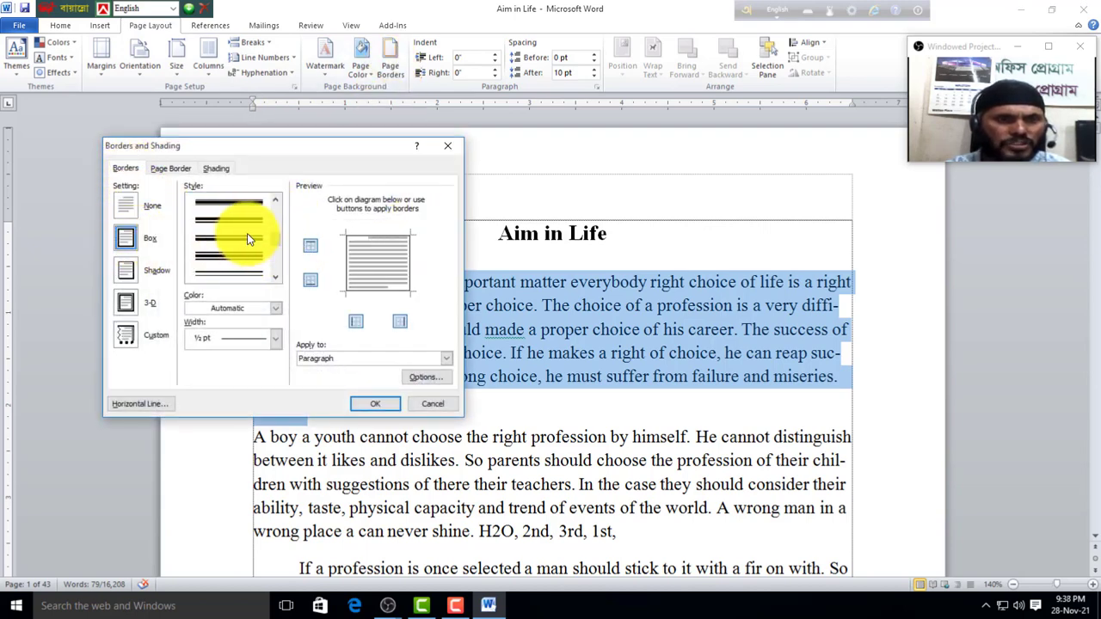
click(232, 274)
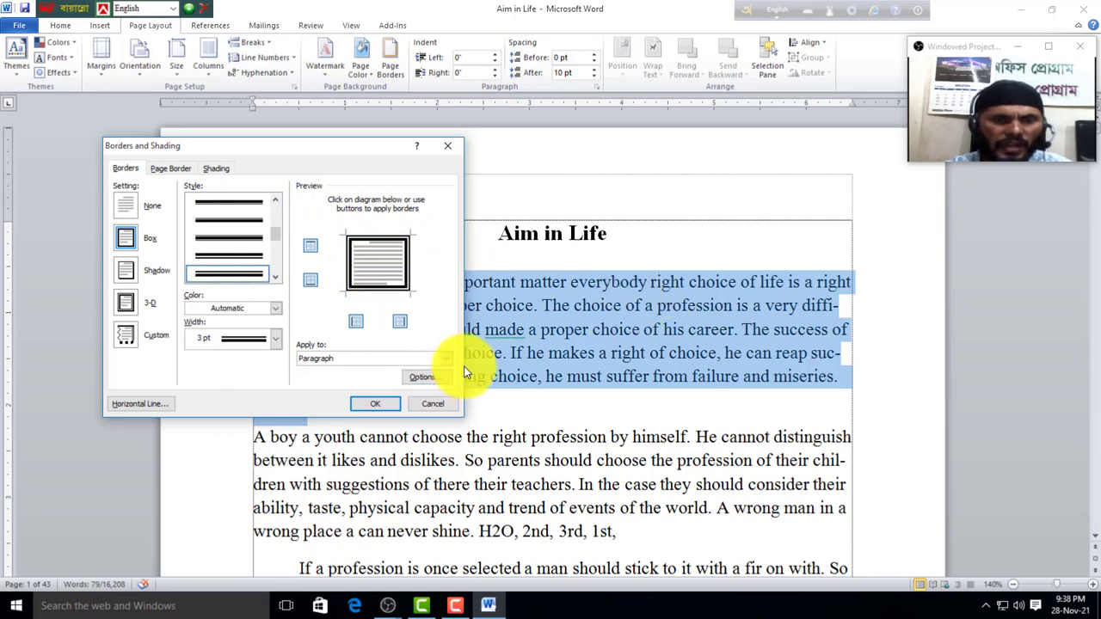
click(443, 359)
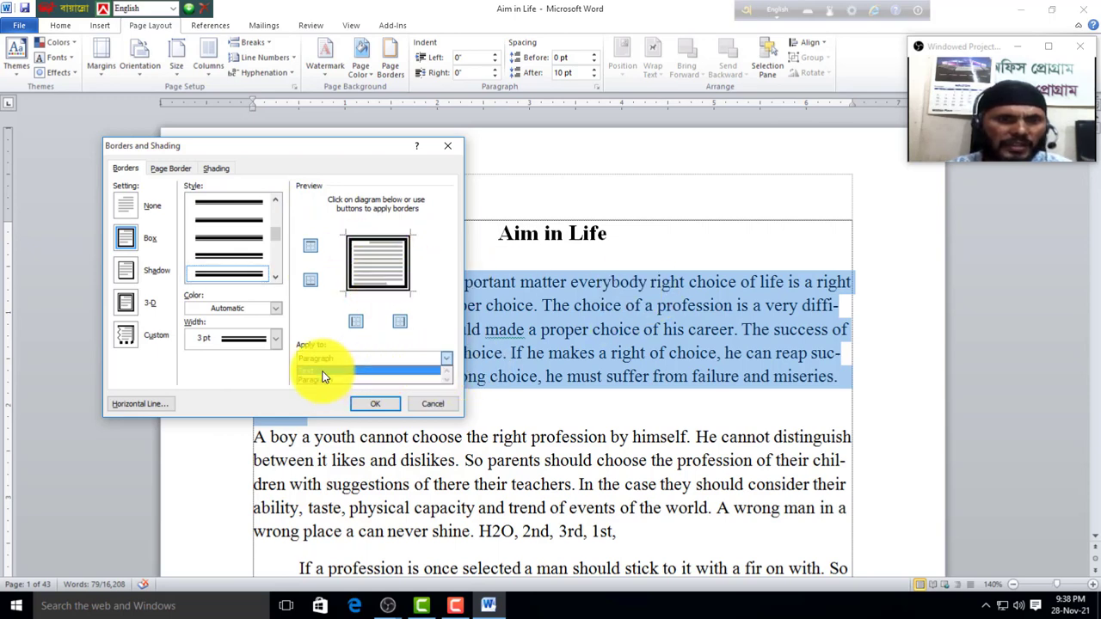
click(325, 372)
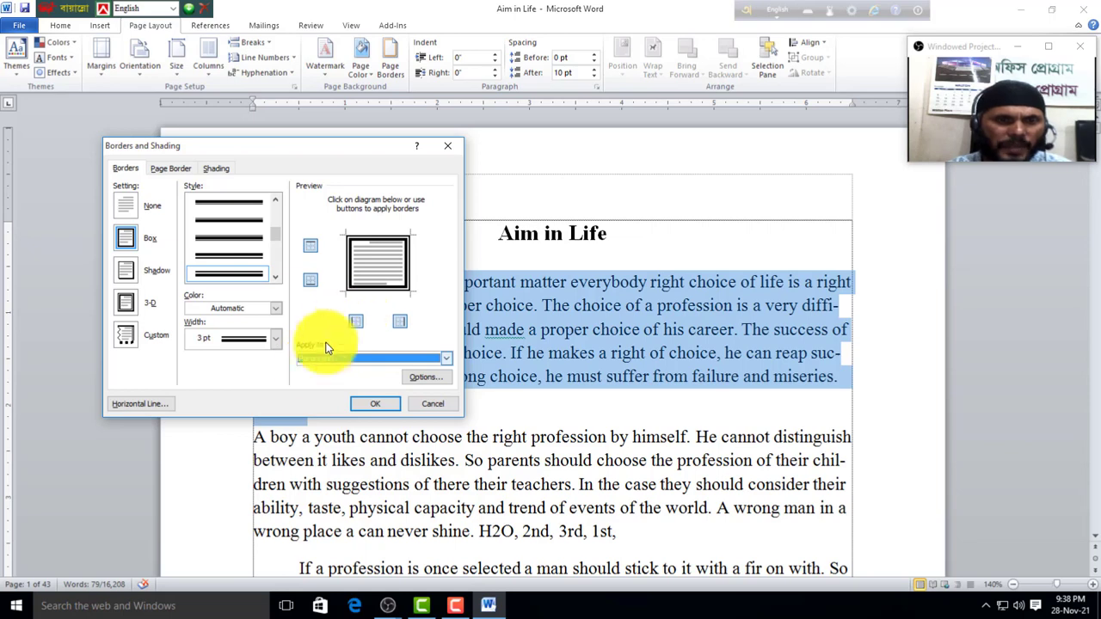
click(369, 403)
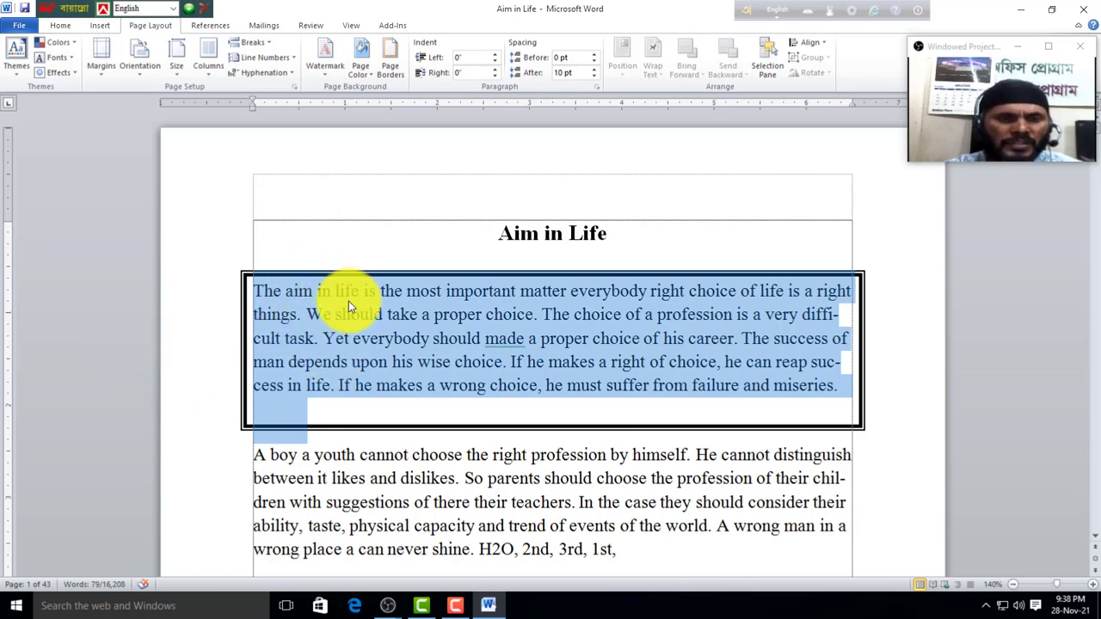
click(389, 65)
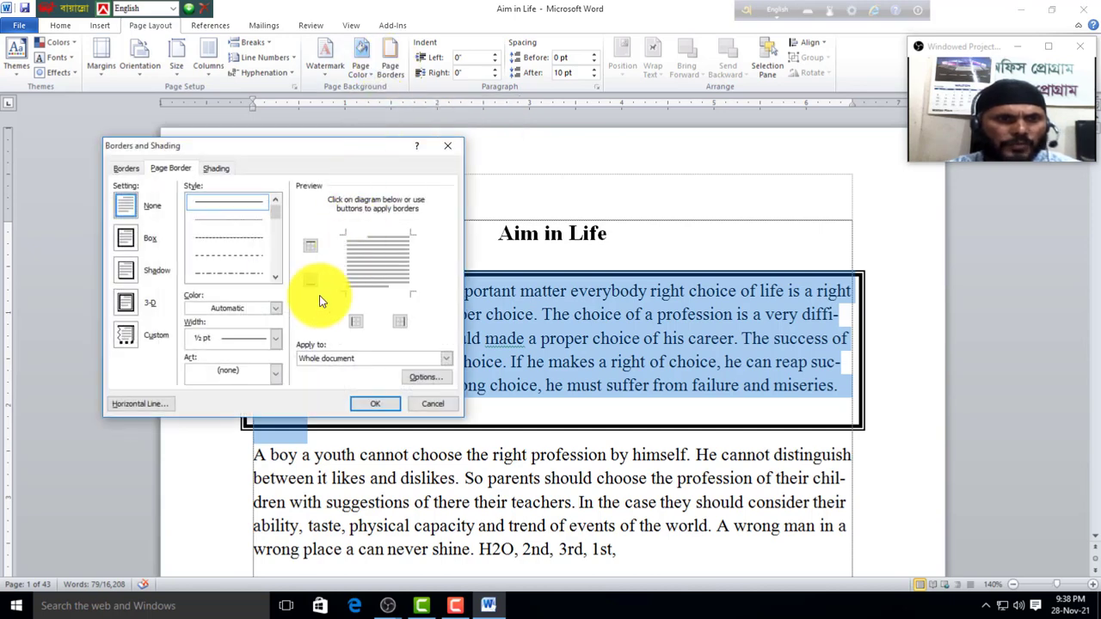
click(124, 239)
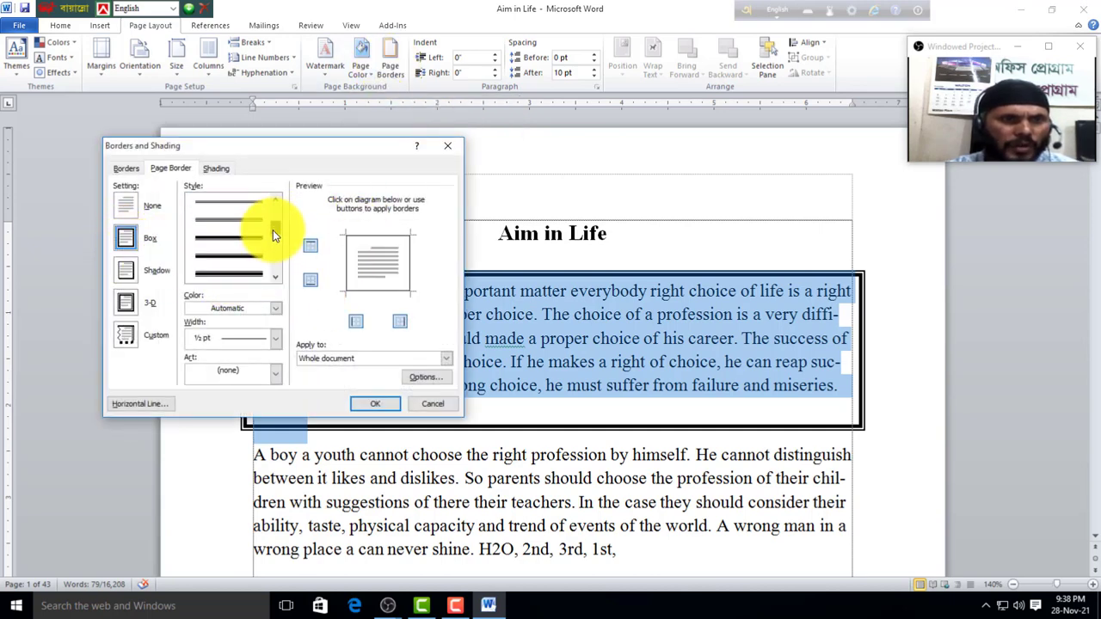
scroll(272, 232, up, 5)
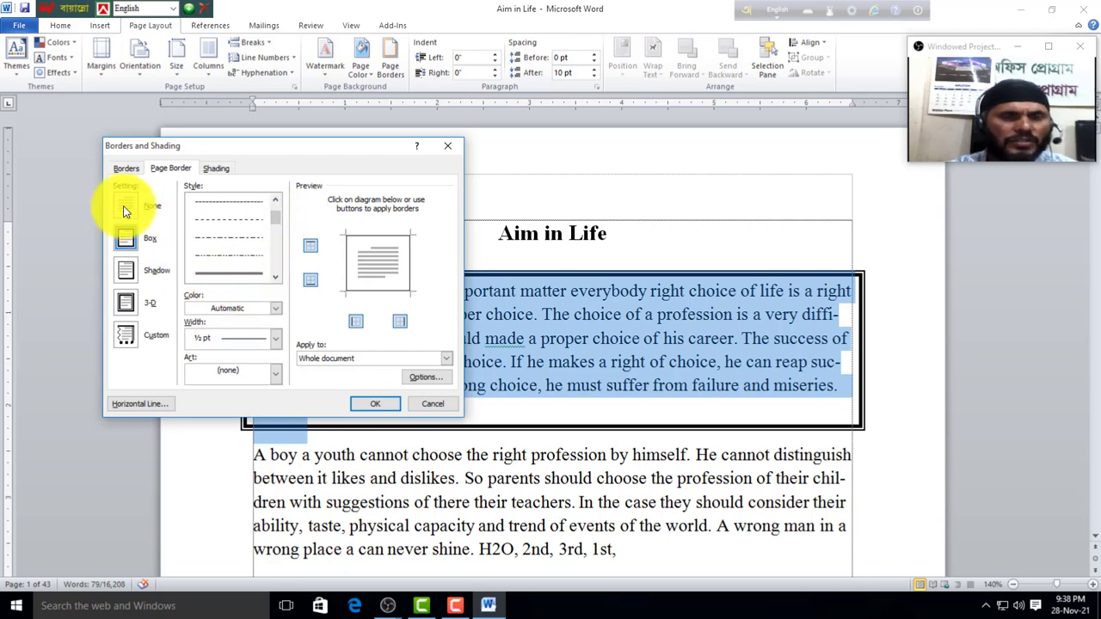
click(428, 406)
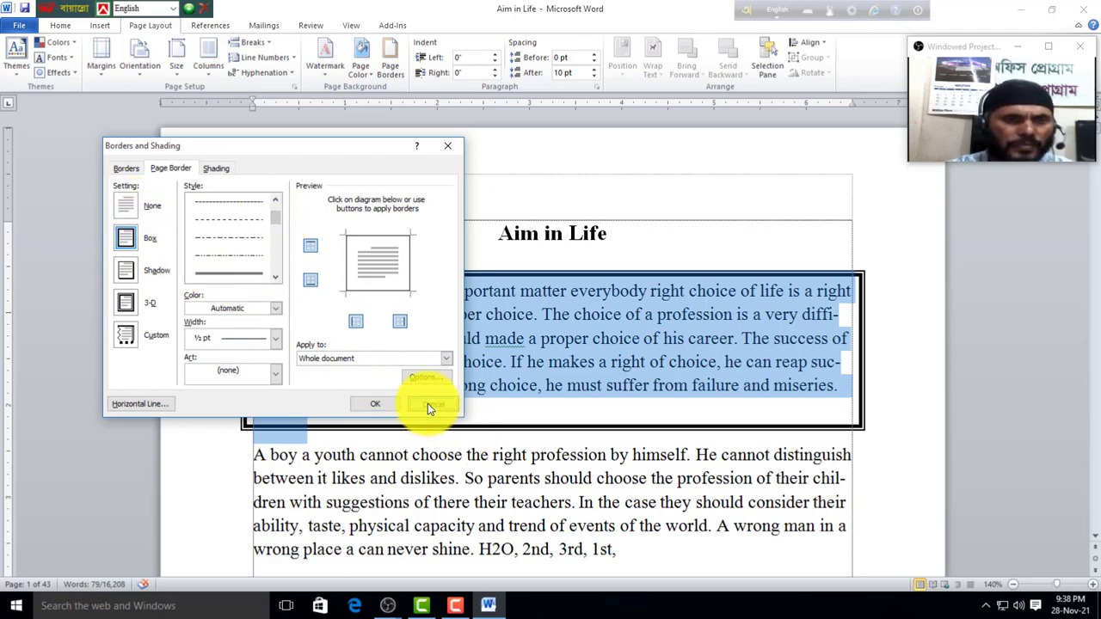
key(ctrl+z)
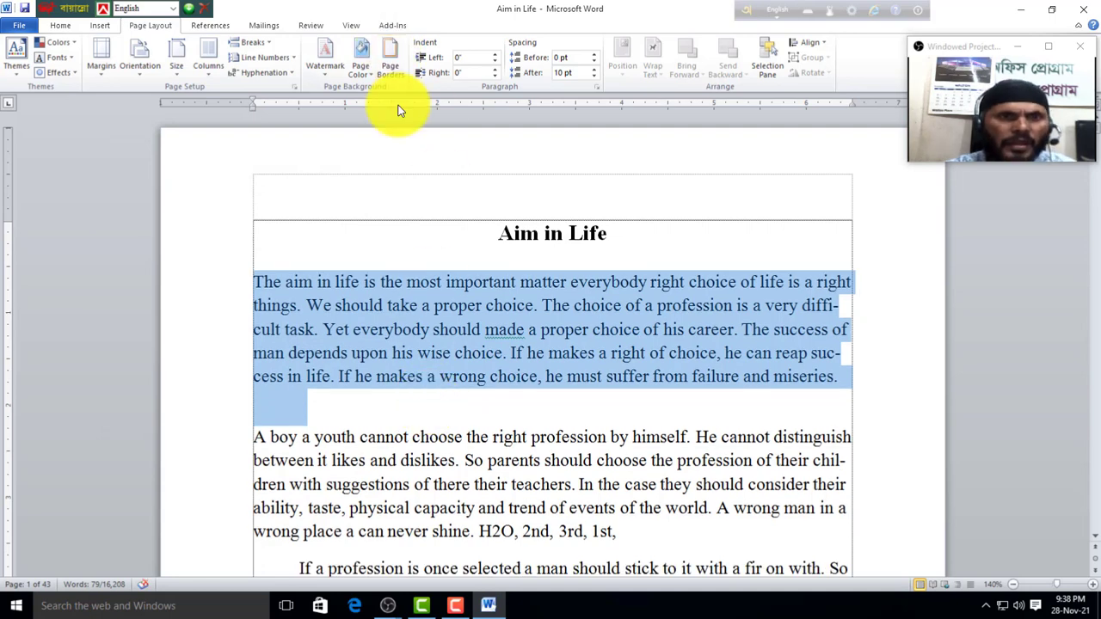
click(440, 248)
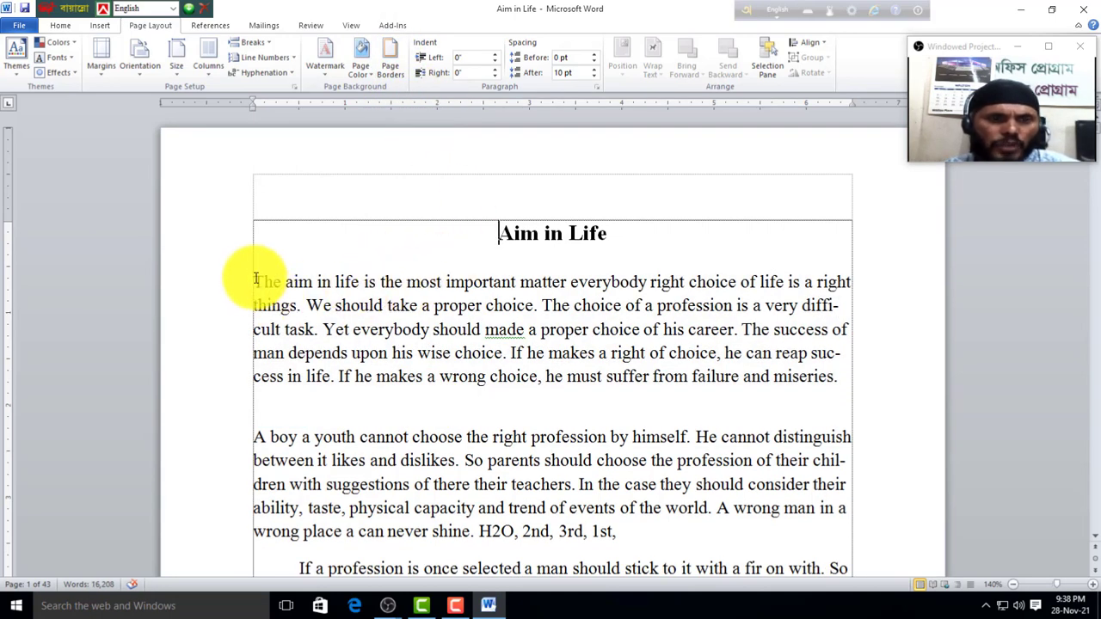
- Select the opening paragraph and bring its left indent back to 0" after trying 0.7"
drag(252, 280, 863, 377)
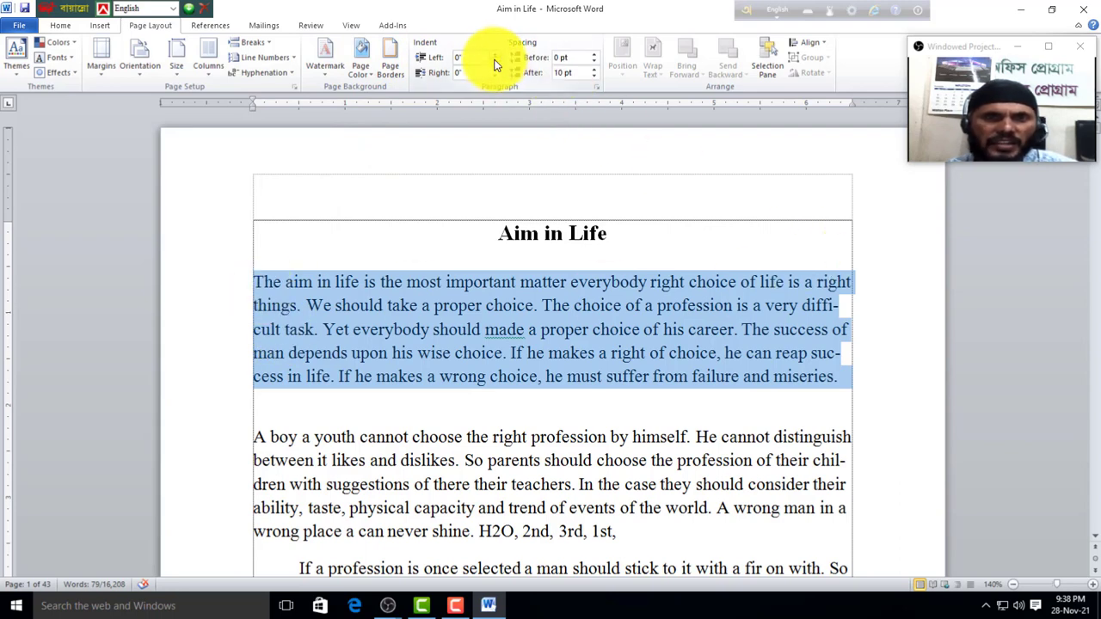
click(494, 57)
click(494, 57)
click(494, 57)
click(494, 57)
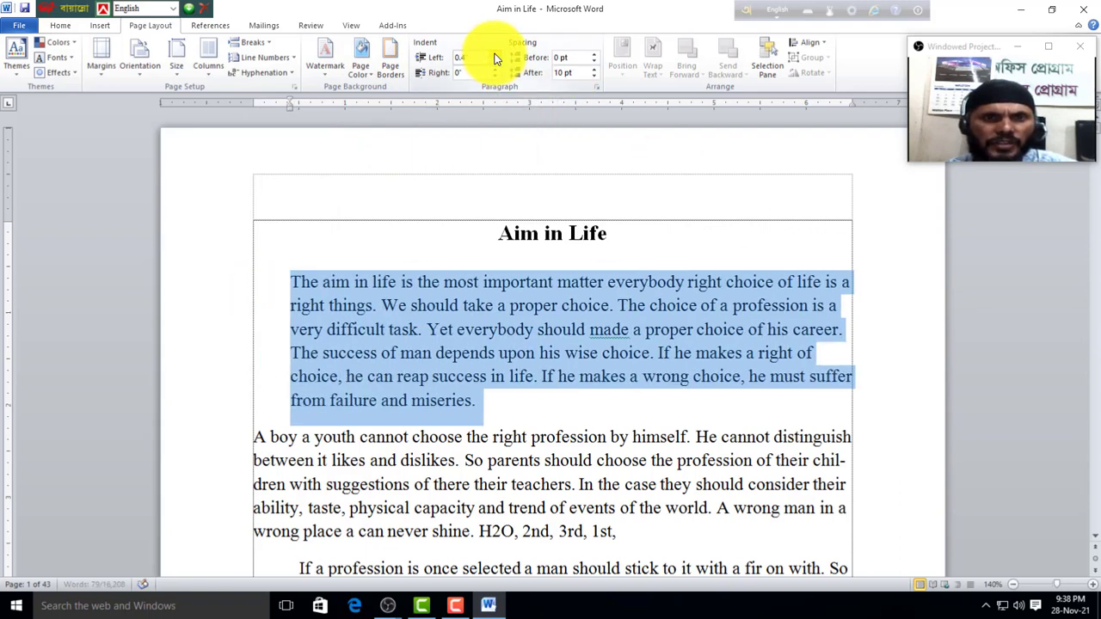
click(495, 57)
click(495, 57)
click(495, 57)
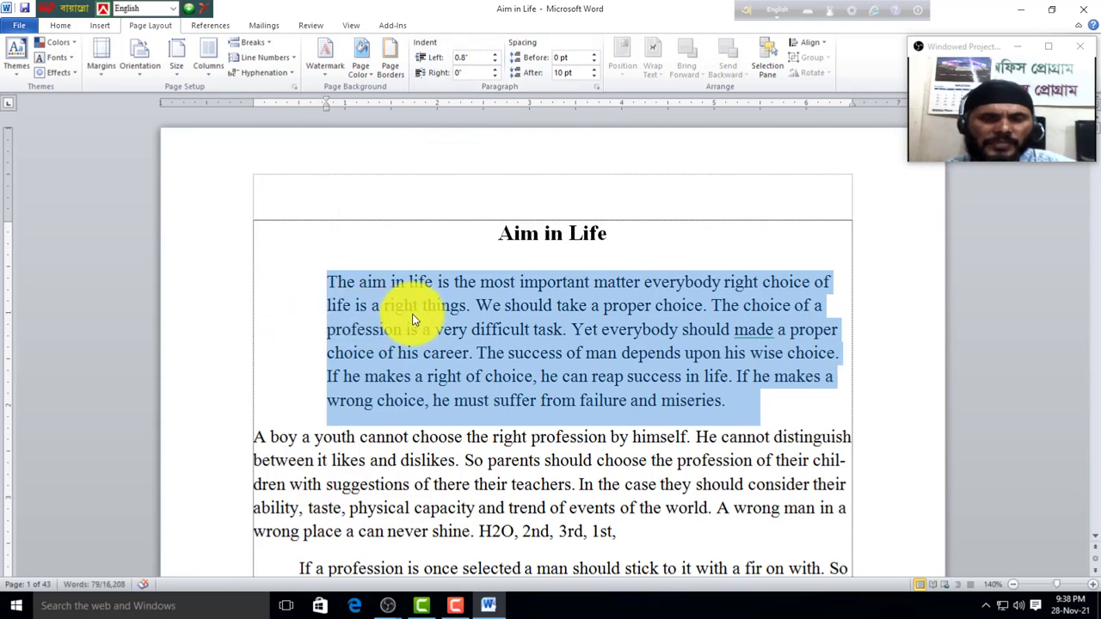
click(495, 61)
click(495, 61)
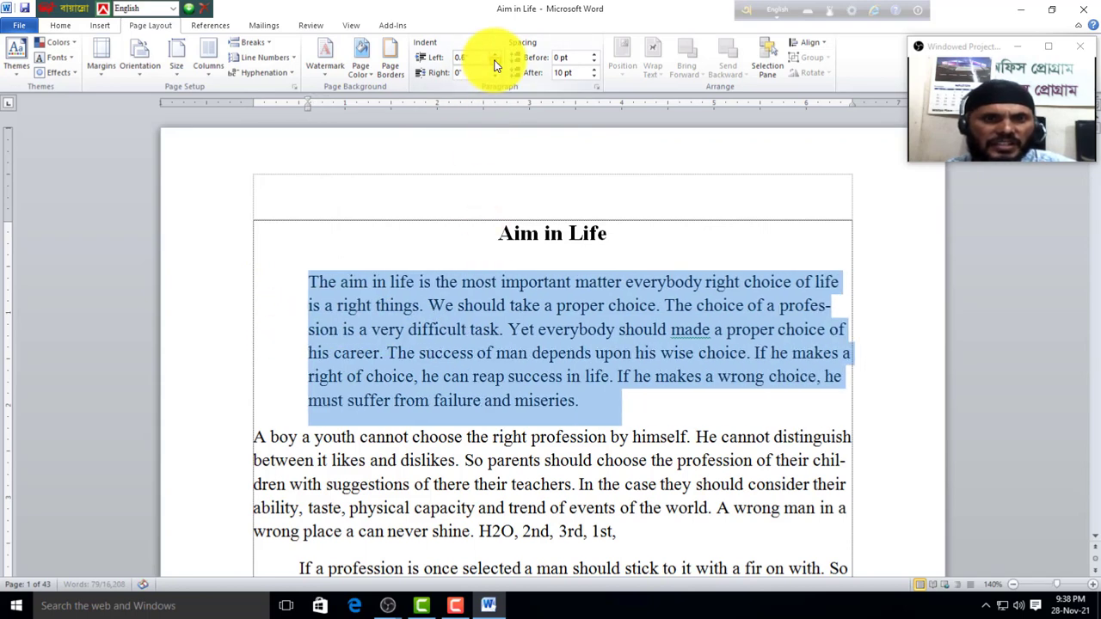
click(494, 61)
click(495, 61)
click(494, 61)
click(494, 61)
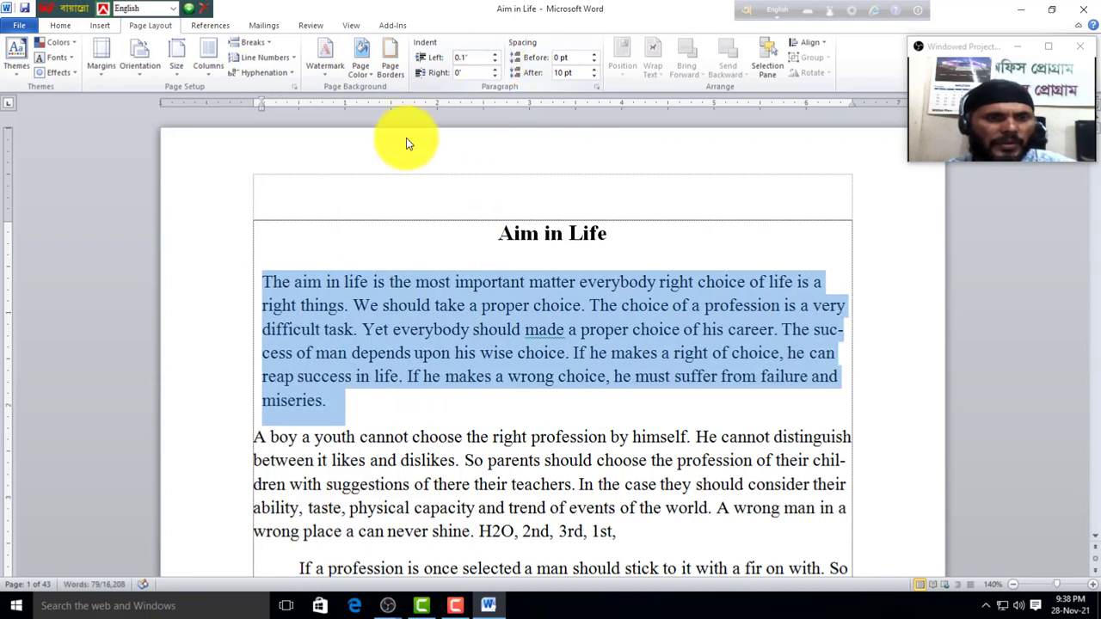
click(495, 61)
click(494, 61)
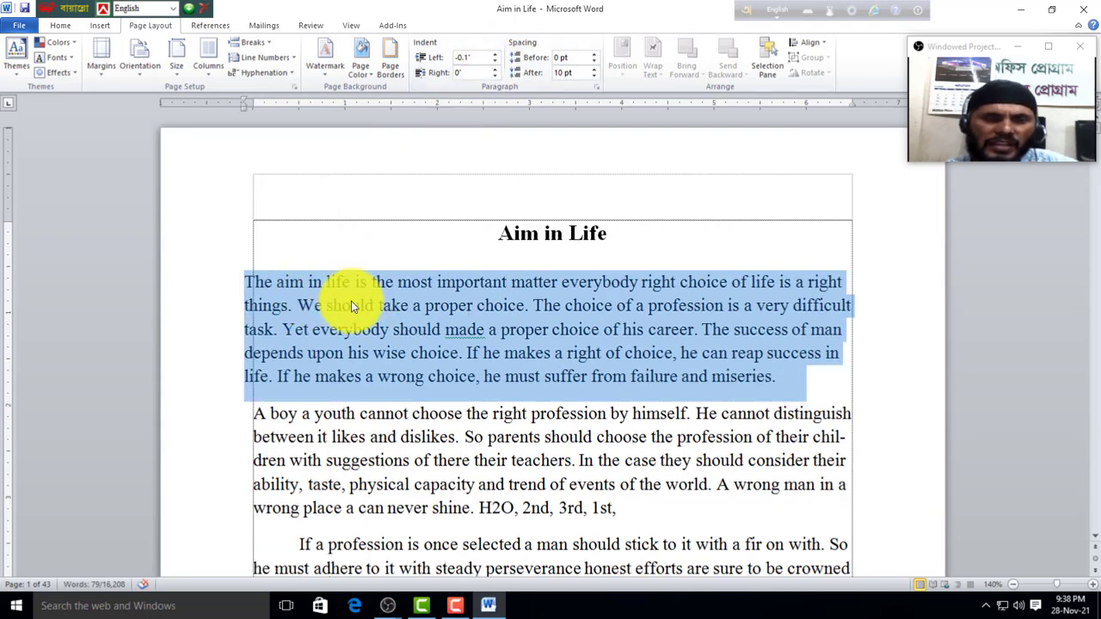
click(496, 54)
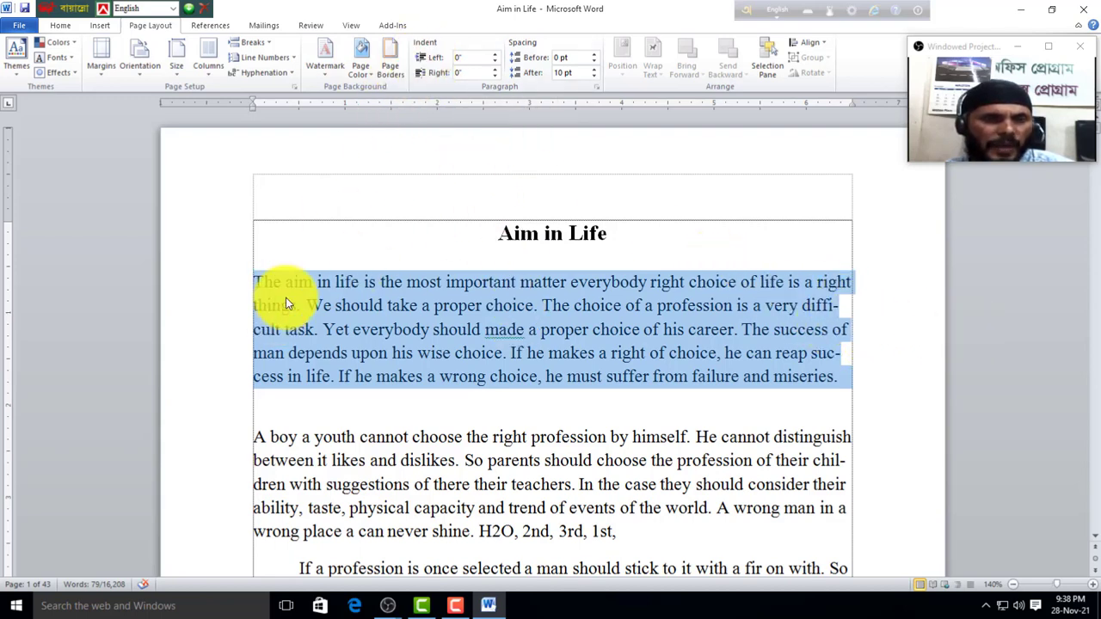
- Set the opening paragraph's right indent to -0.2" after trying 1.4"
click(494, 71)
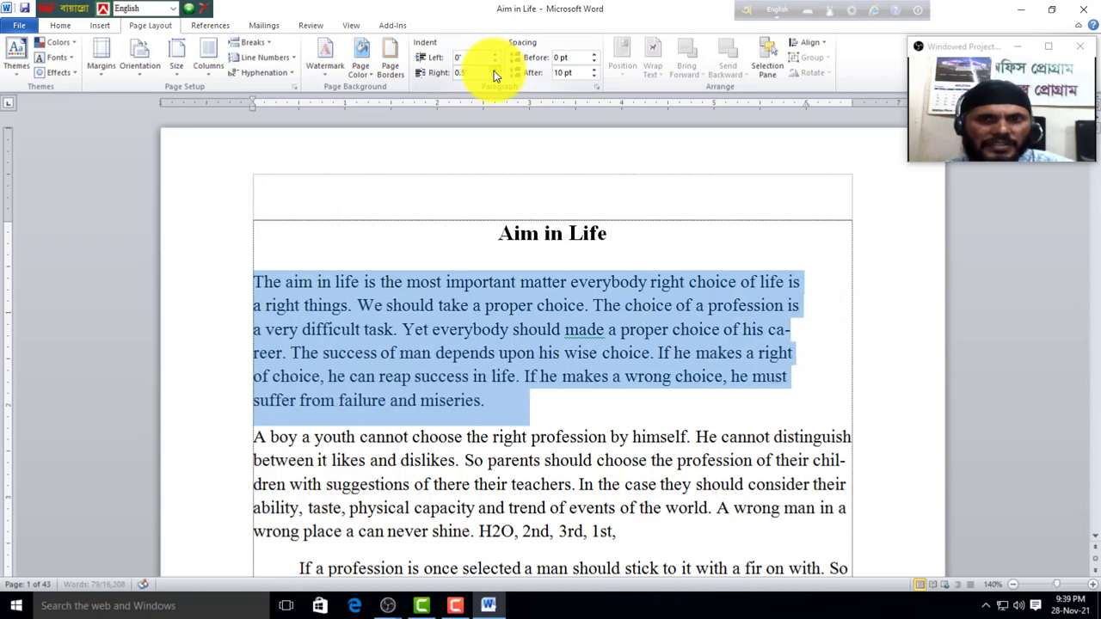
click(494, 71)
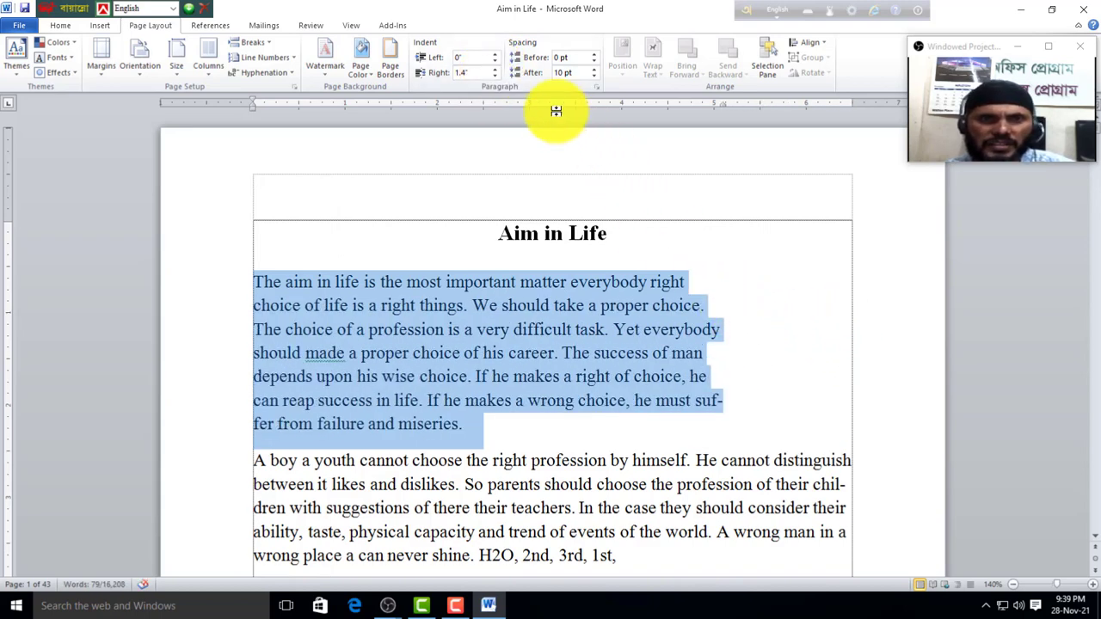
click(496, 78)
click(497, 77)
click(497, 77)
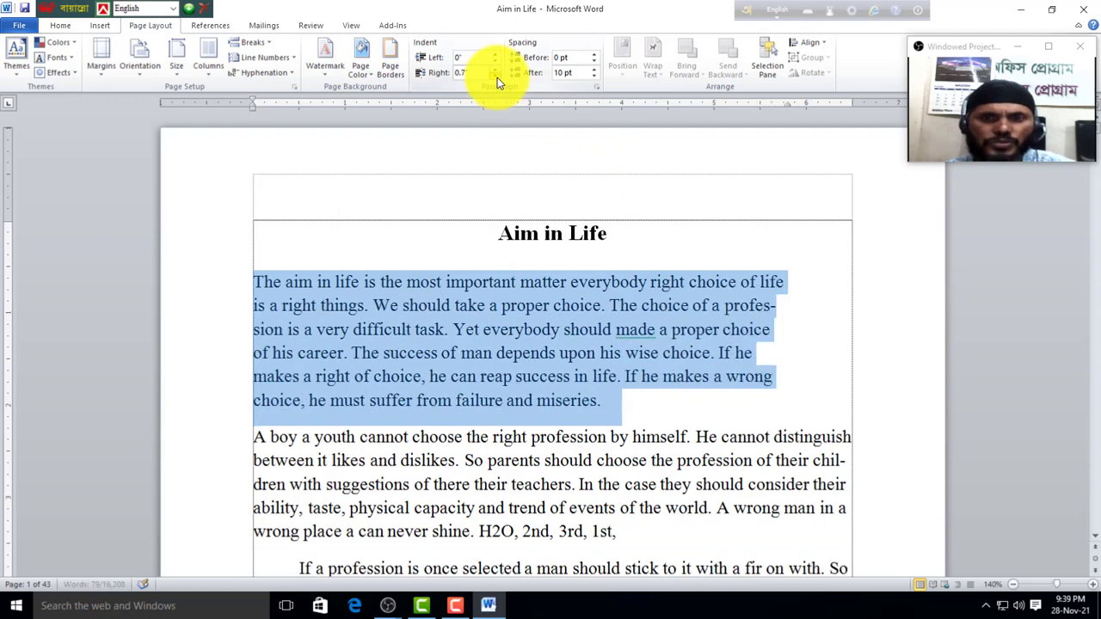
click(497, 78)
click(497, 77)
click(497, 78)
click(497, 78)
click(497, 77)
click(497, 77)
click(497, 77)
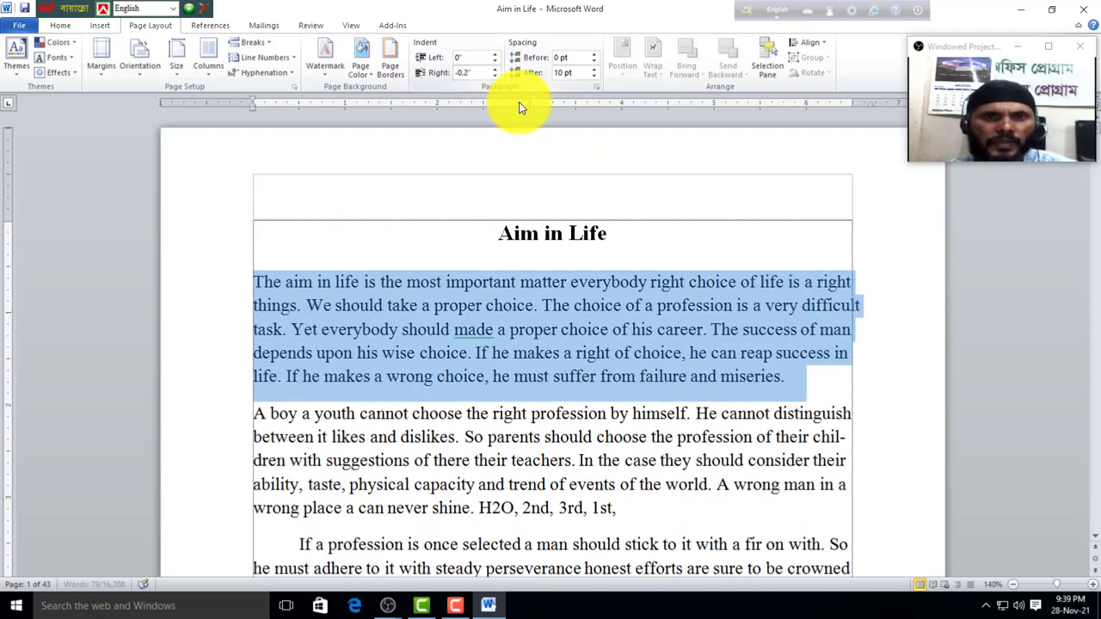
- Set the Aim in Life title's space before to 6 pt after briefly raising it to 90 pt
click(430, 245)
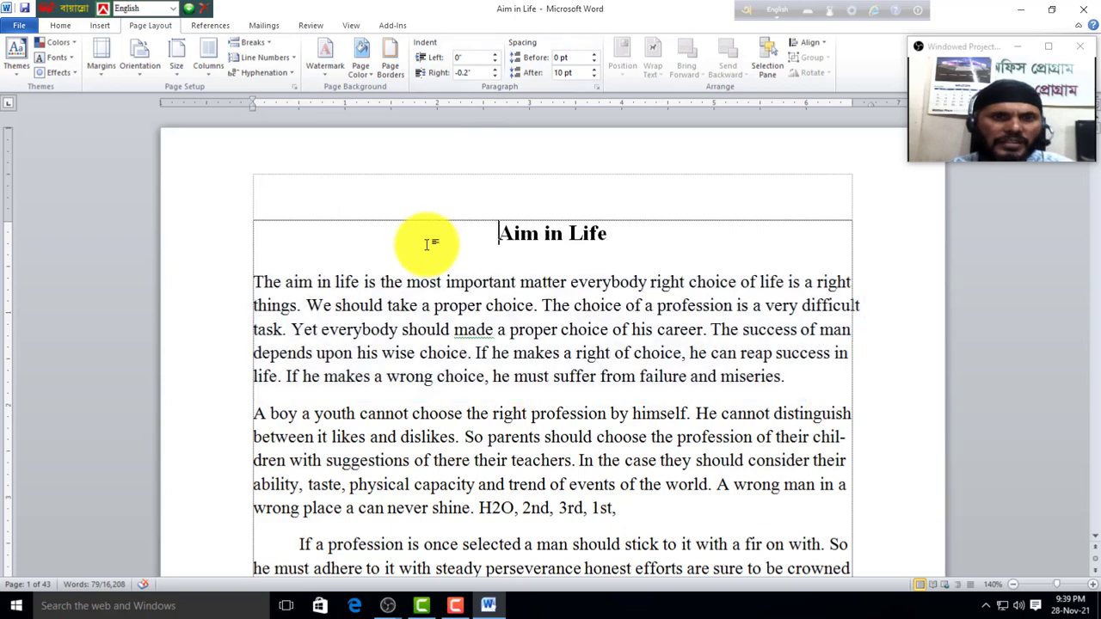
click(595, 55)
click(595, 56)
click(595, 56)
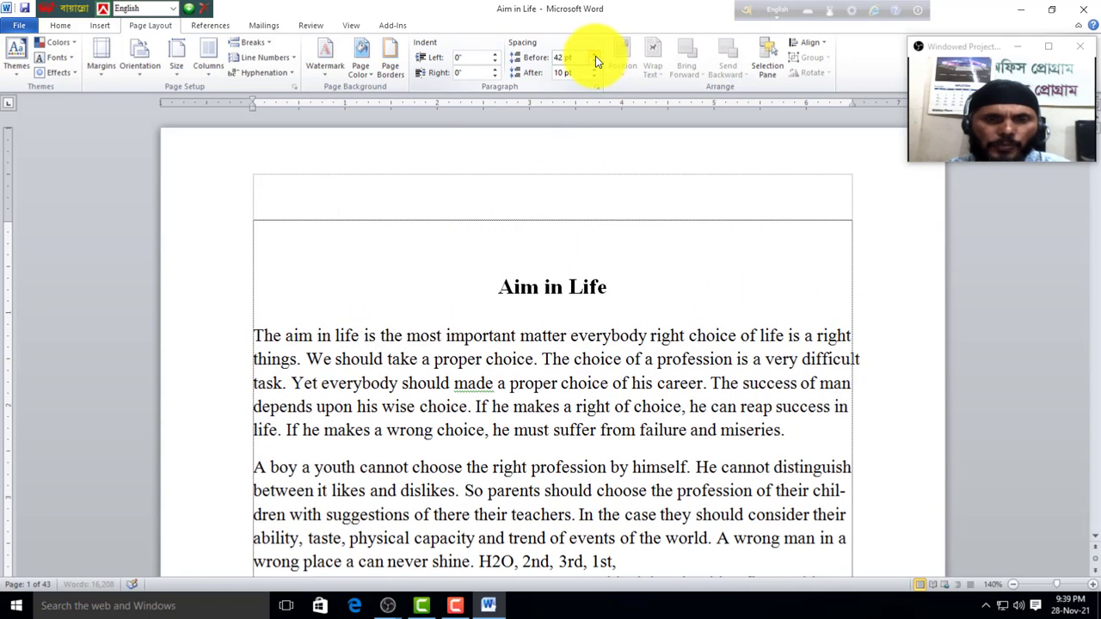
click(596, 56)
click(595, 56)
click(595, 56)
click(595, 56)
click(595, 56)
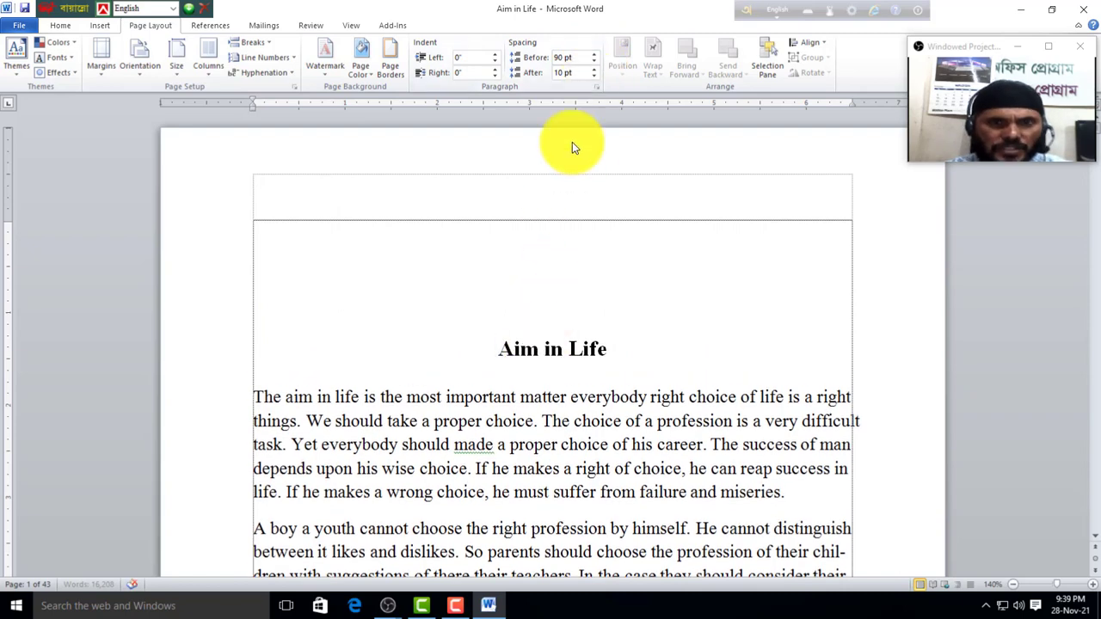
click(595, 60)
click(595, 61)
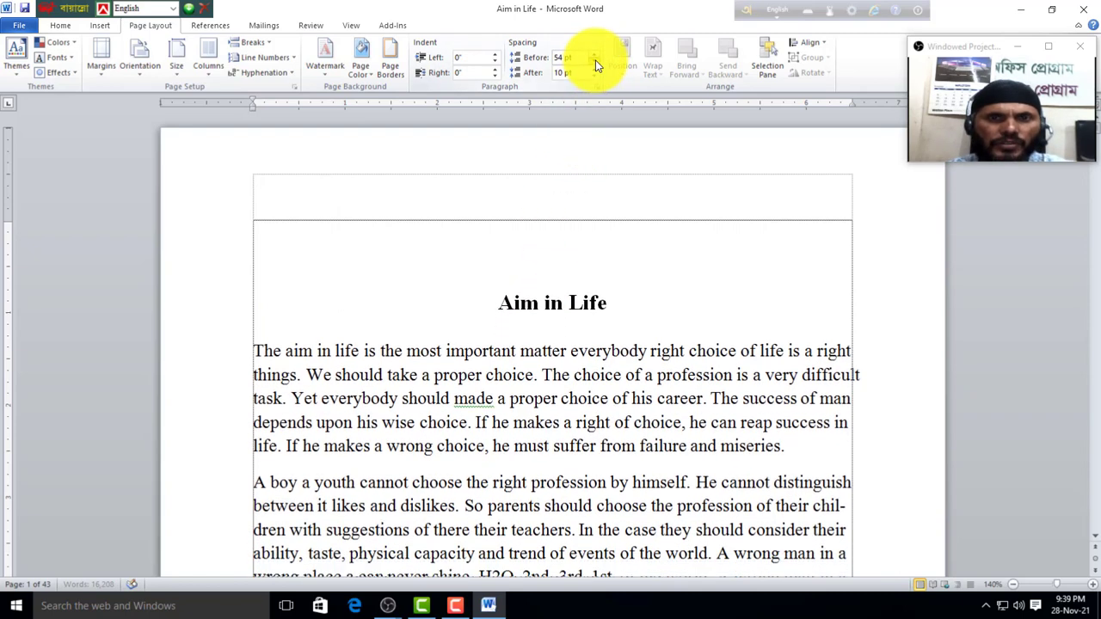
click(595, 60)
click(595, 61)
click(596, 60)
click(595, 60)
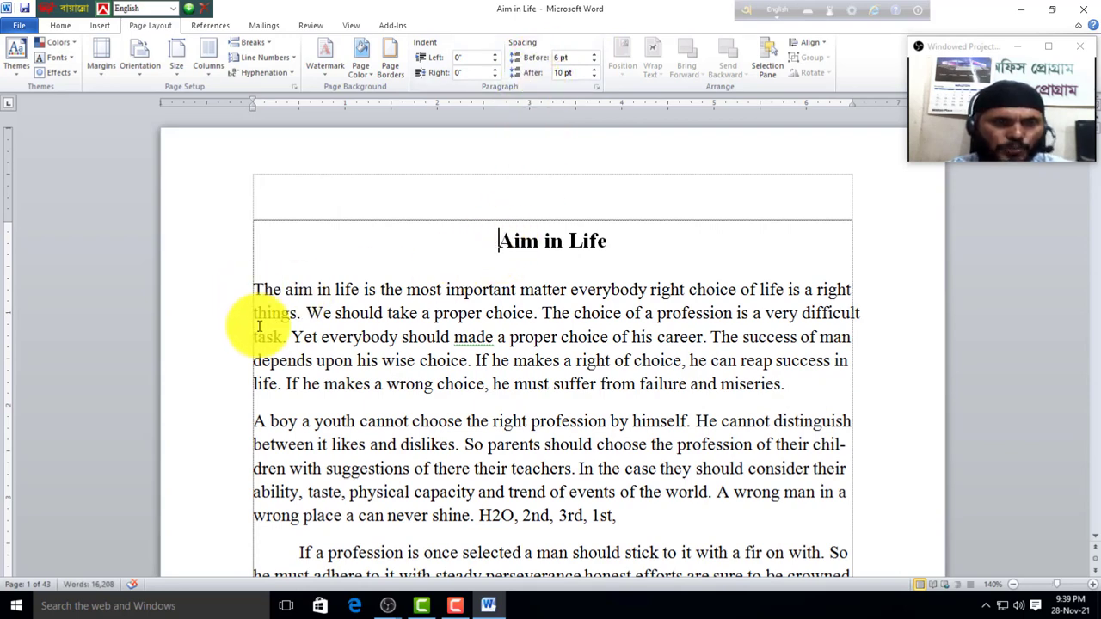
- Shrink the title's space after back down from 132 pt, then add blank lines above the title
click(594, 72)
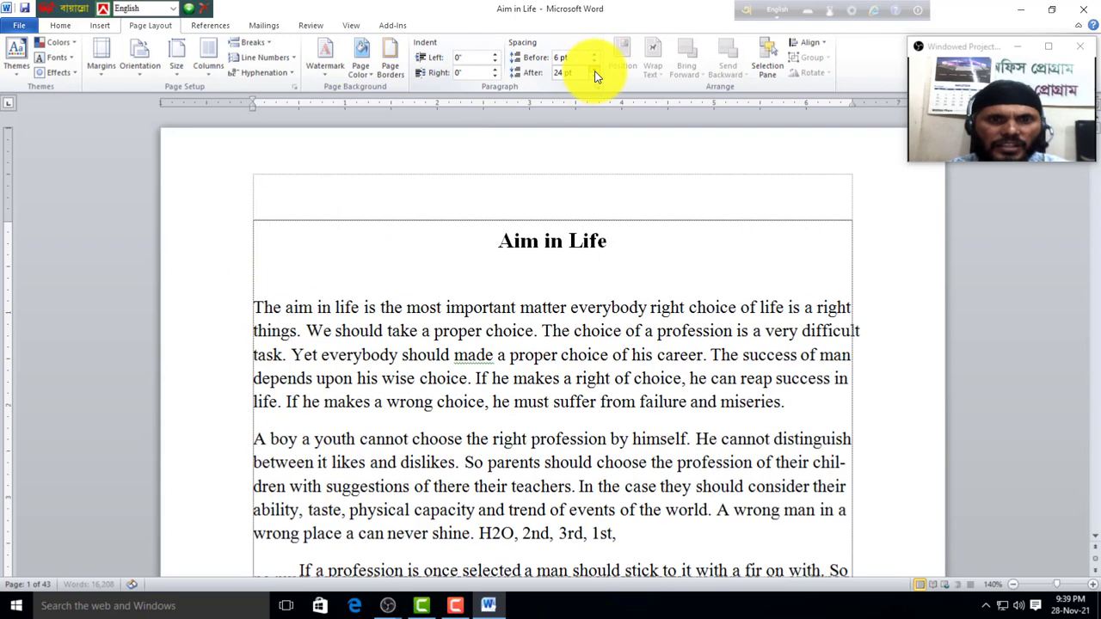
click(594, 72)
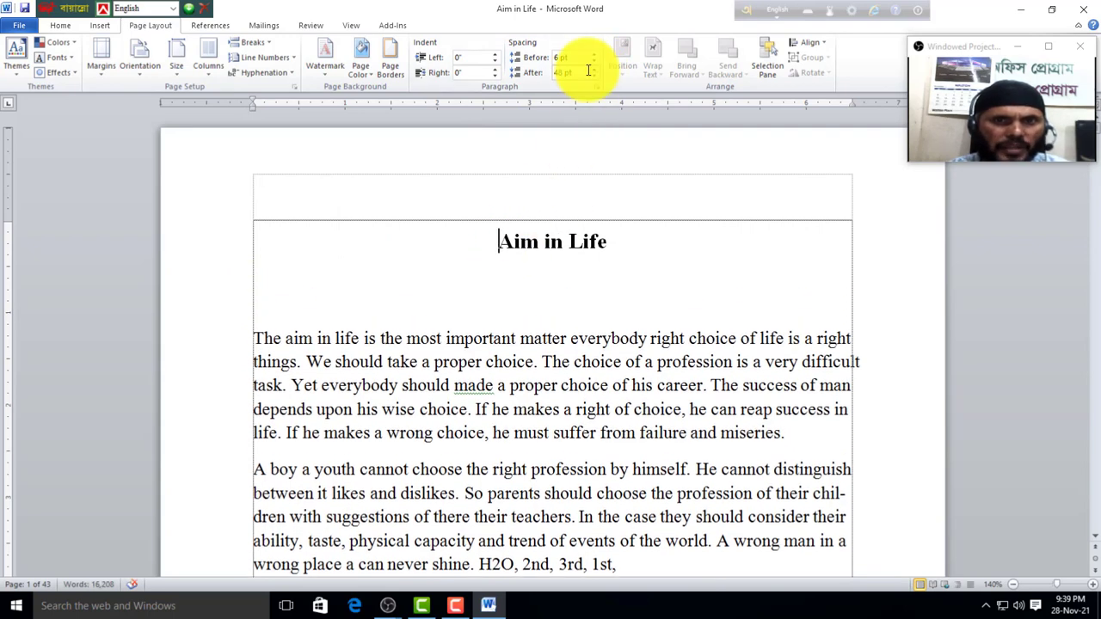
click(594, 69)
click(593, 69)
click(593, 68)
click(594, 69)
click(594, 68)
click(594, 69)
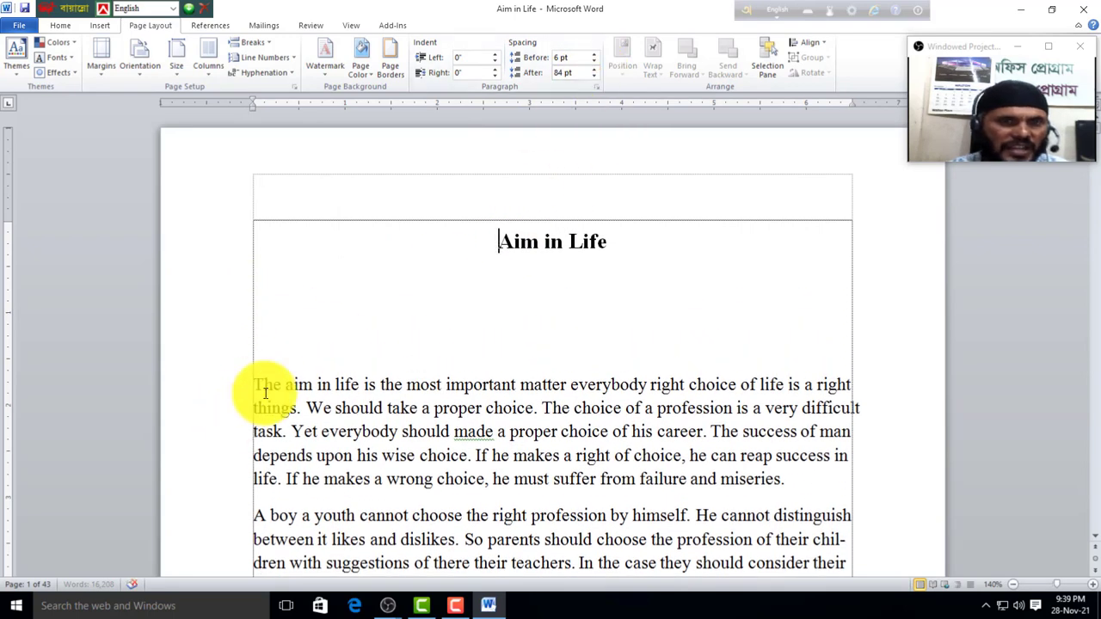
click(594, 68)
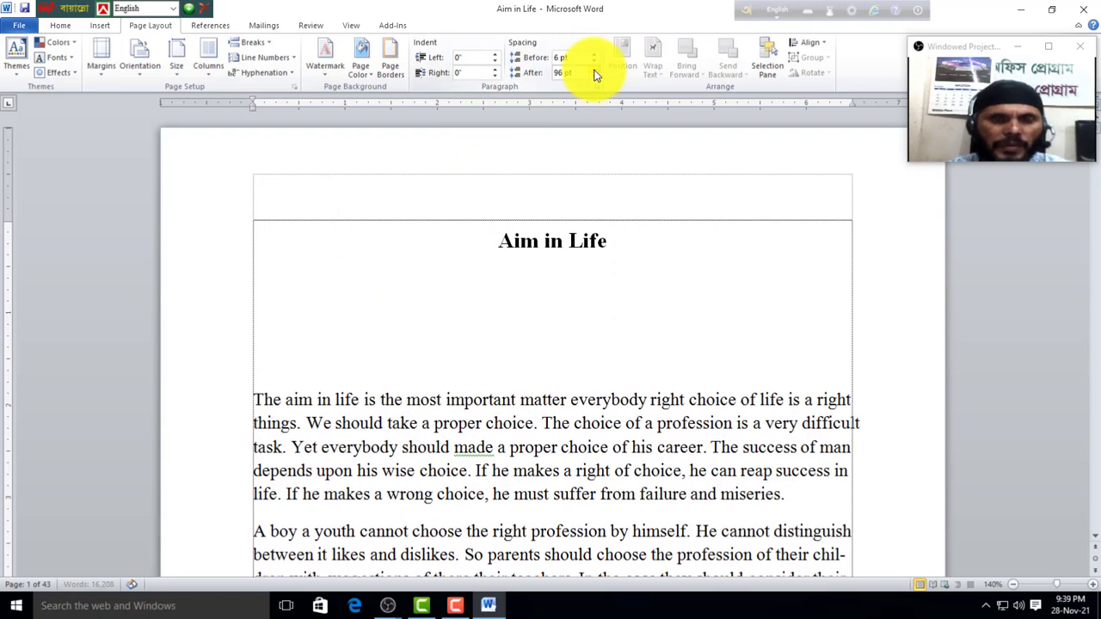
click(593, 69)
click(593, 69)
click(594, 68)
click(593, 68)
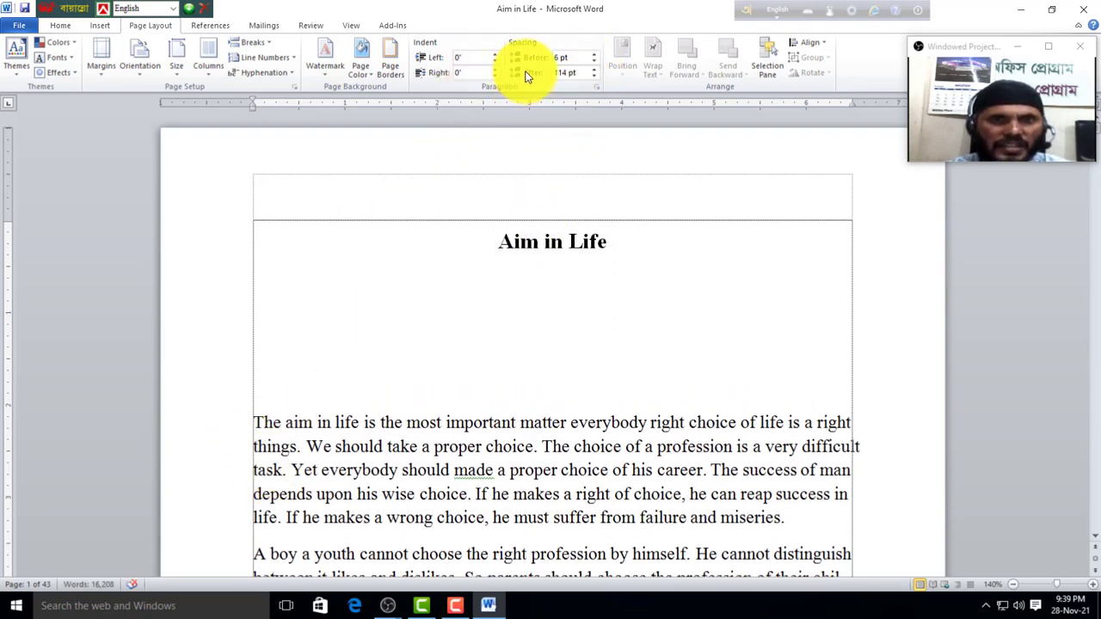
click(593, 69)
click(593, 68)
click(593, 69)
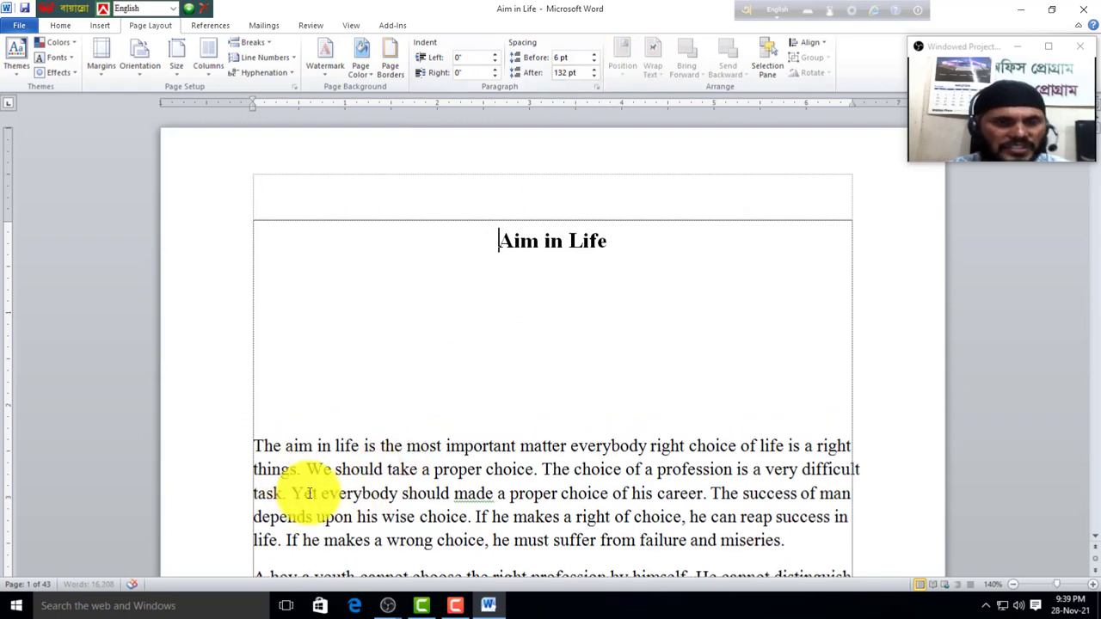
drag(595, 77, 595, 77)
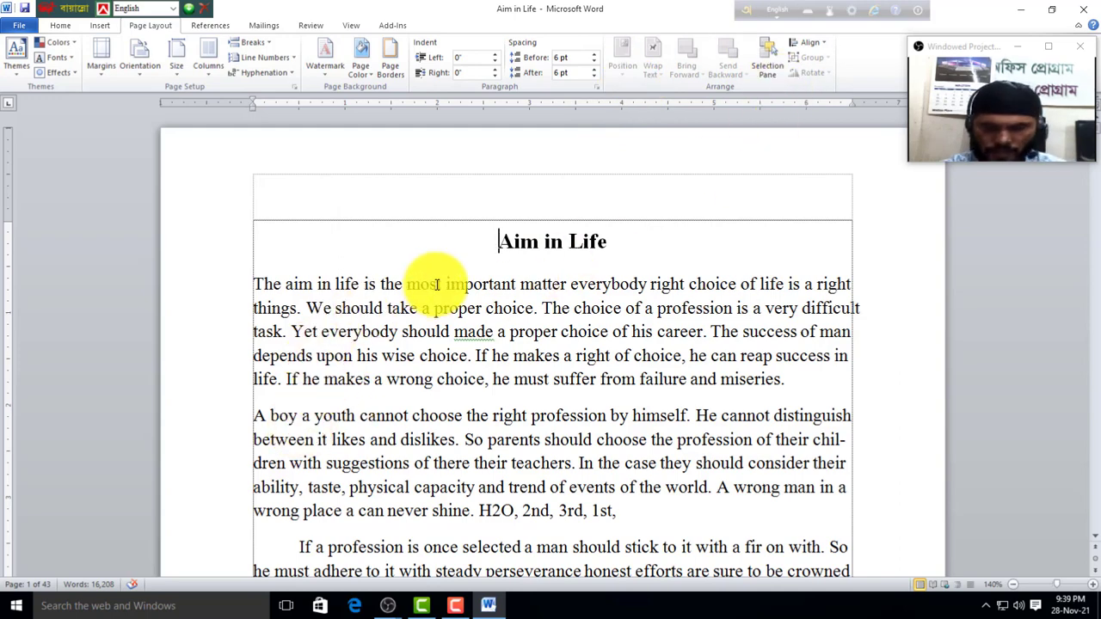
key(Return)
key(Return)
key(Return)
key(Return)
key(Return)
key(Return)
key(ctrl+Home)
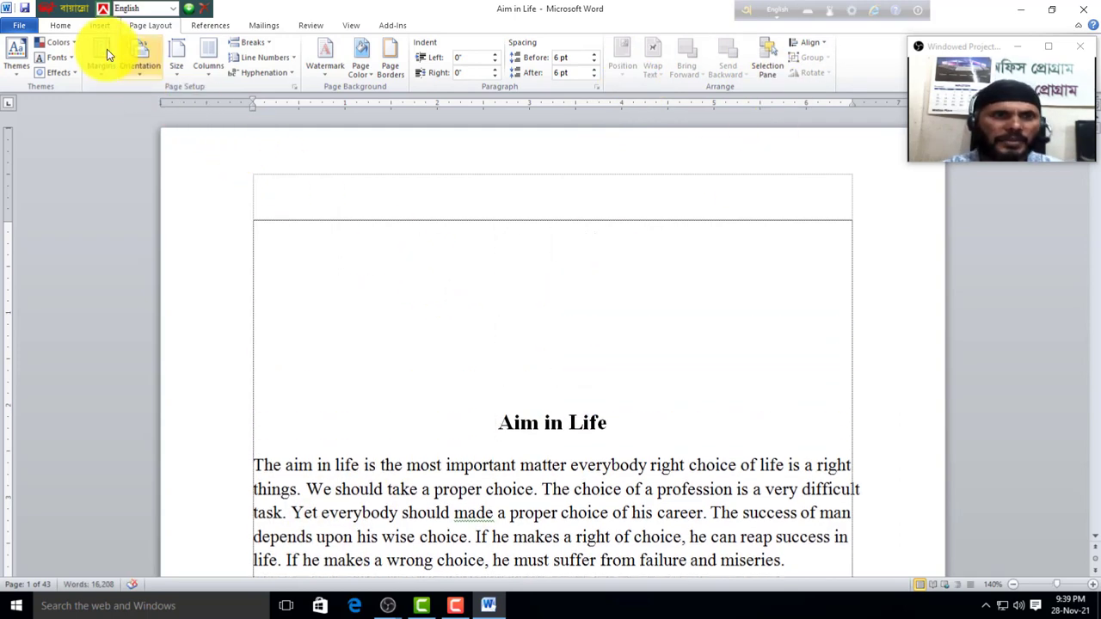
- Search Clip Art and place the Eiffel Tower picture at the top of page 1
click(99, 25)
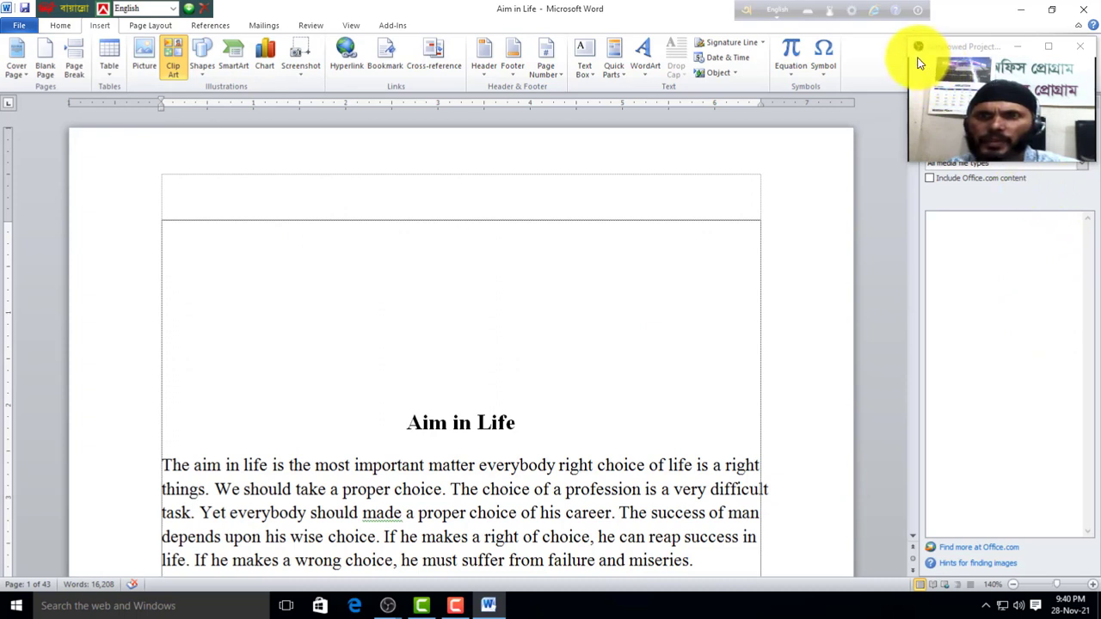
drag(914, 62, 882, 30)
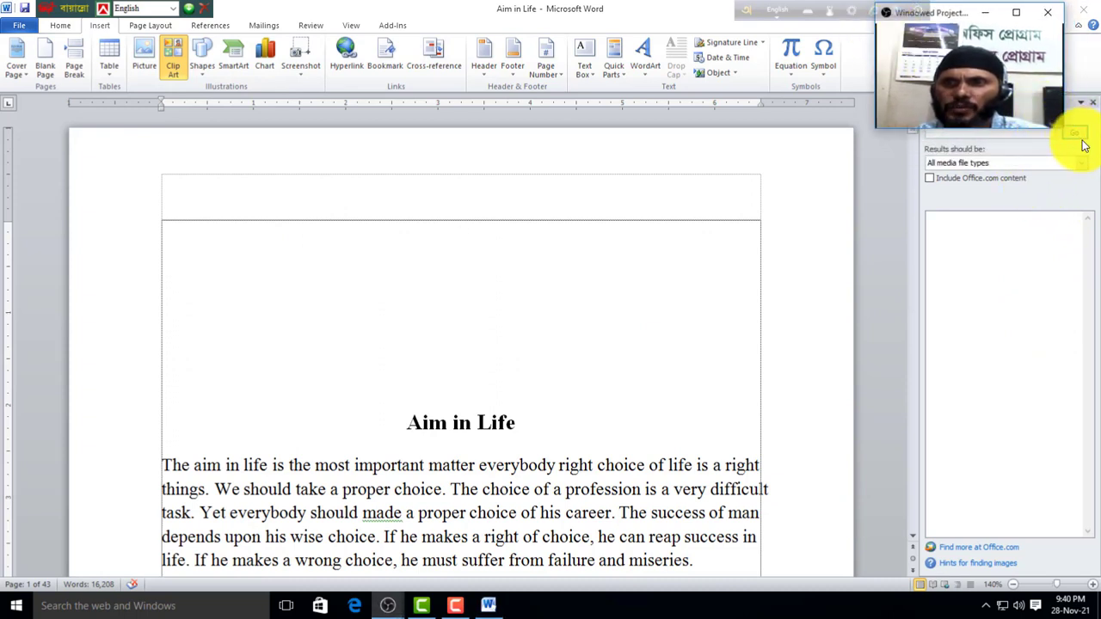
click(1075, 176)
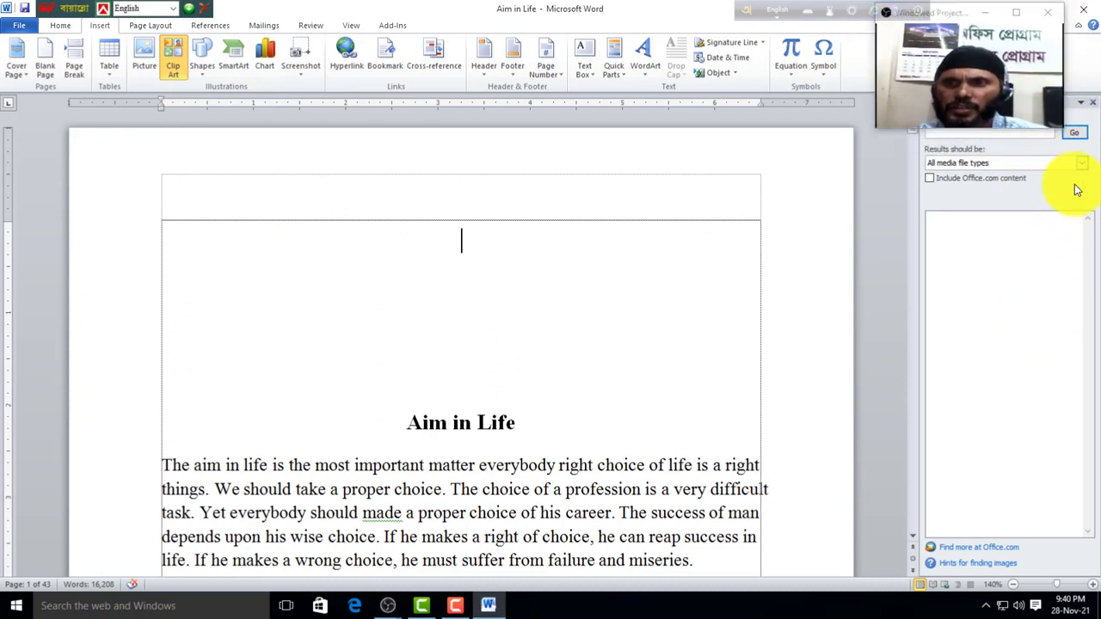
click(1073, 135)
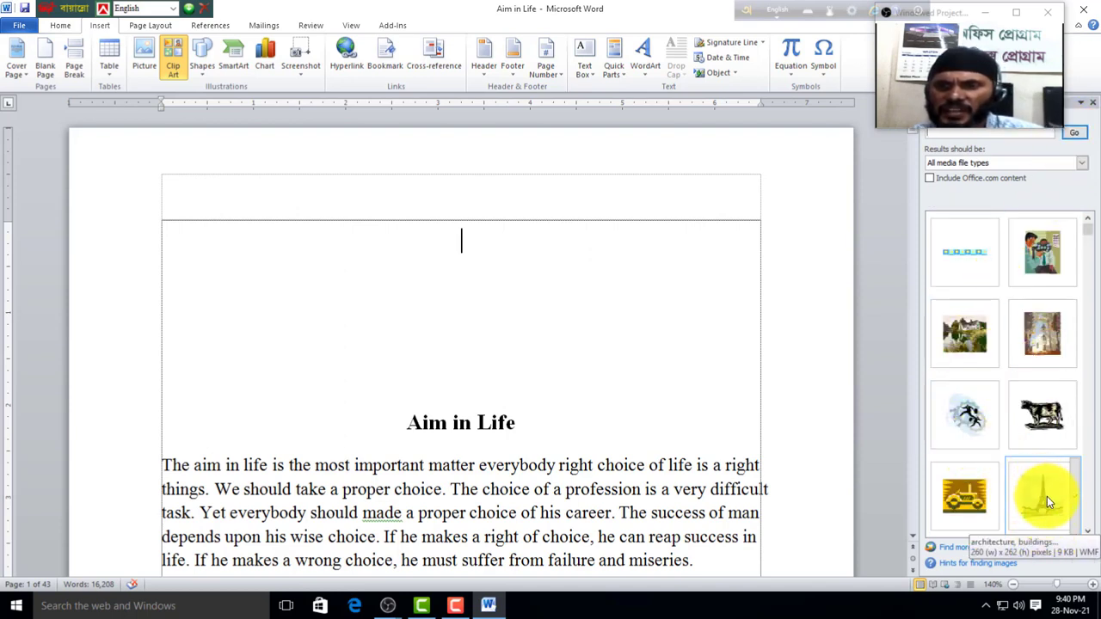
drag(1047, 501, 404, 332)
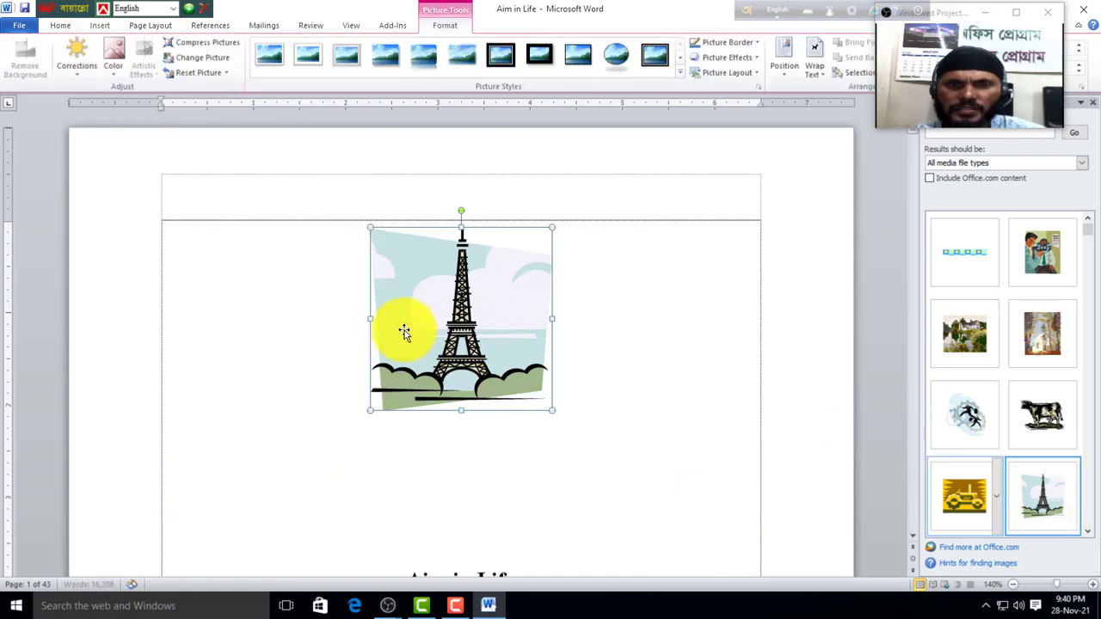
scroll(538, 375, down, 1)
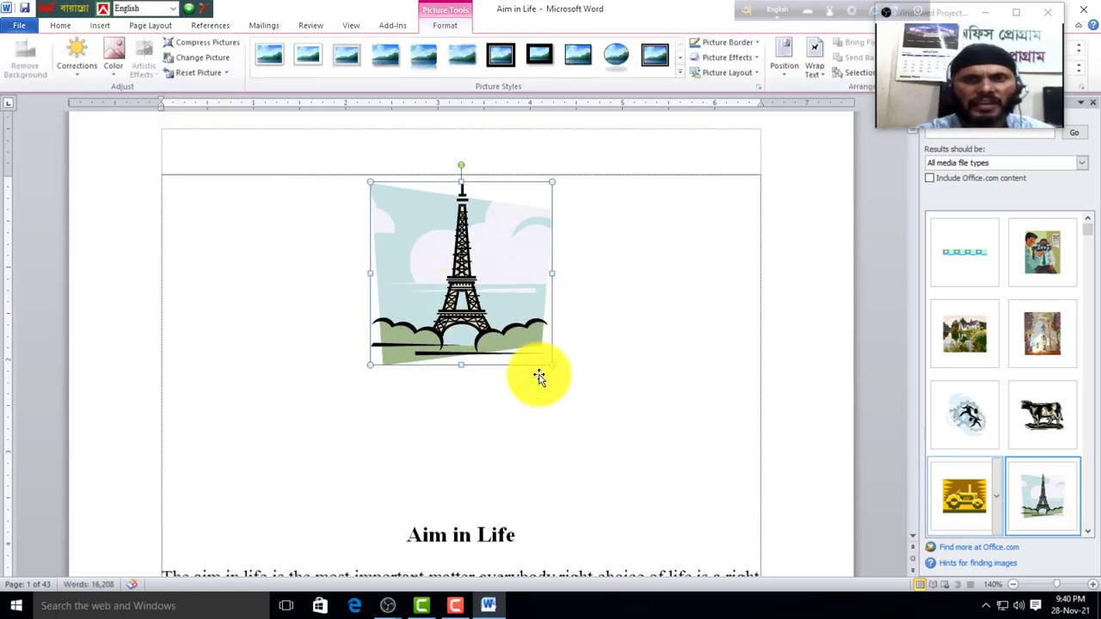
- Reselect the Eiffel Tower picture and bring up the Page Layout commands
click(883, 45)
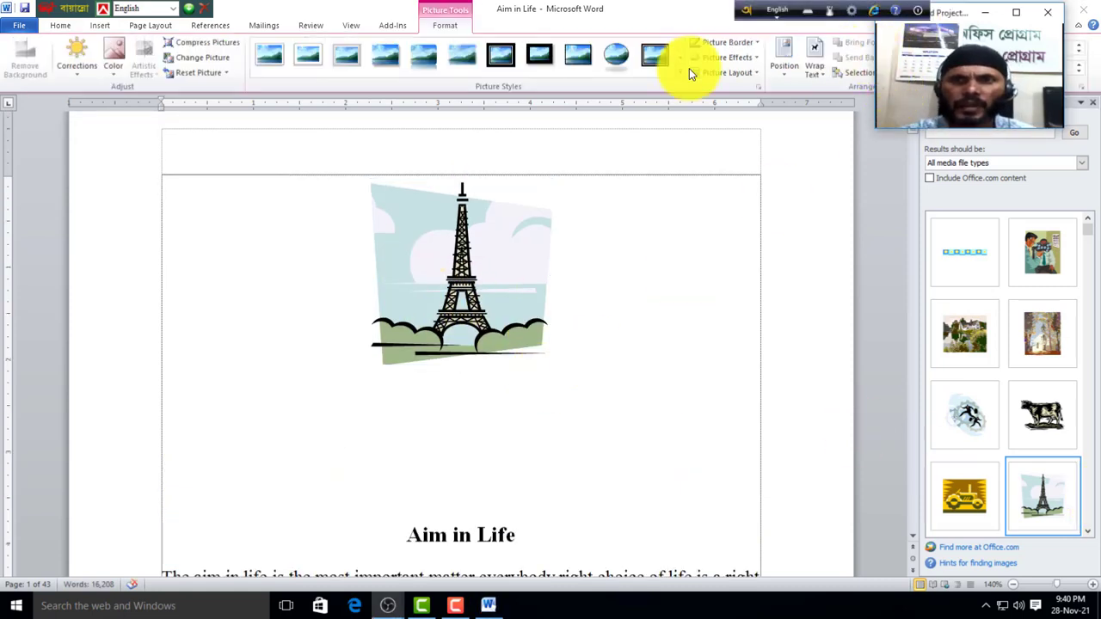
click(162, 34)
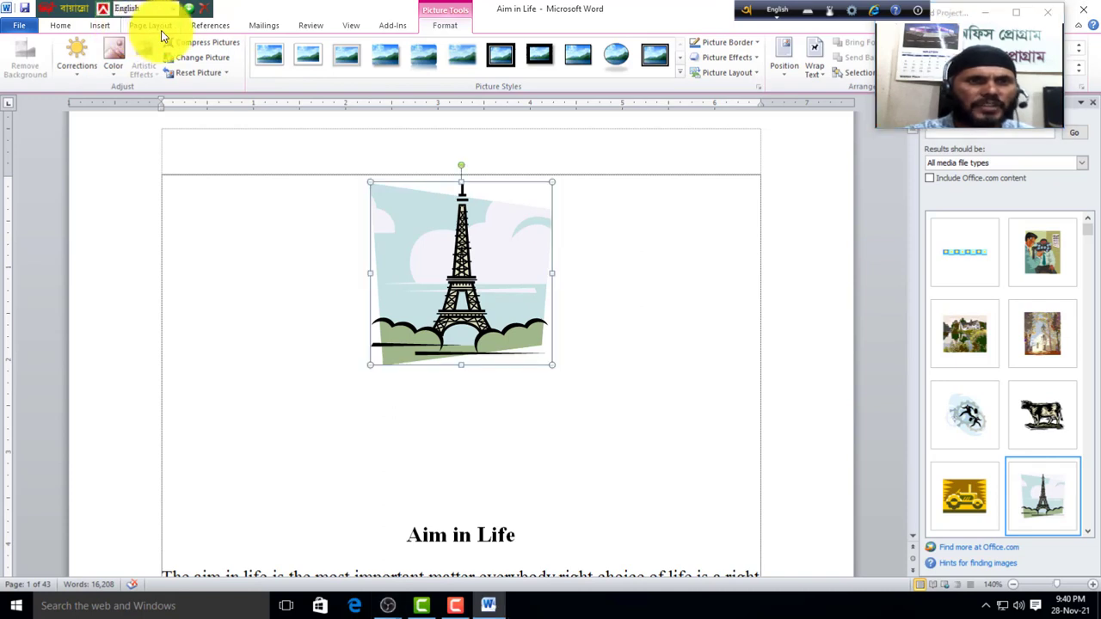
click(155, 29)
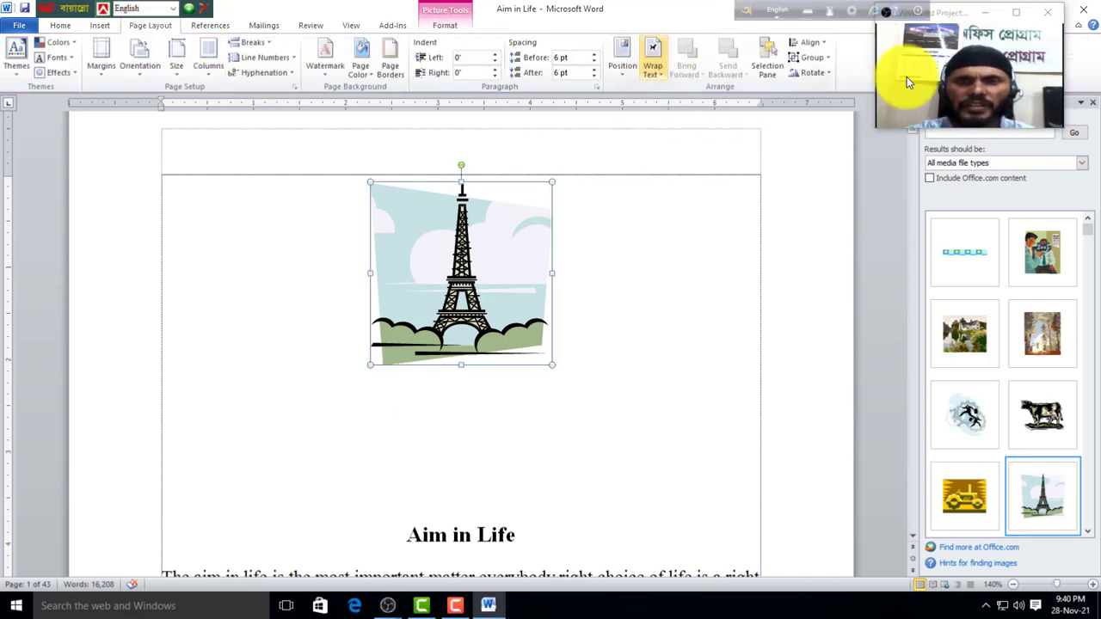
- Delete then undo the blank lines below the picture, and show its Position choices
drag(984, 12, 1011, 46)
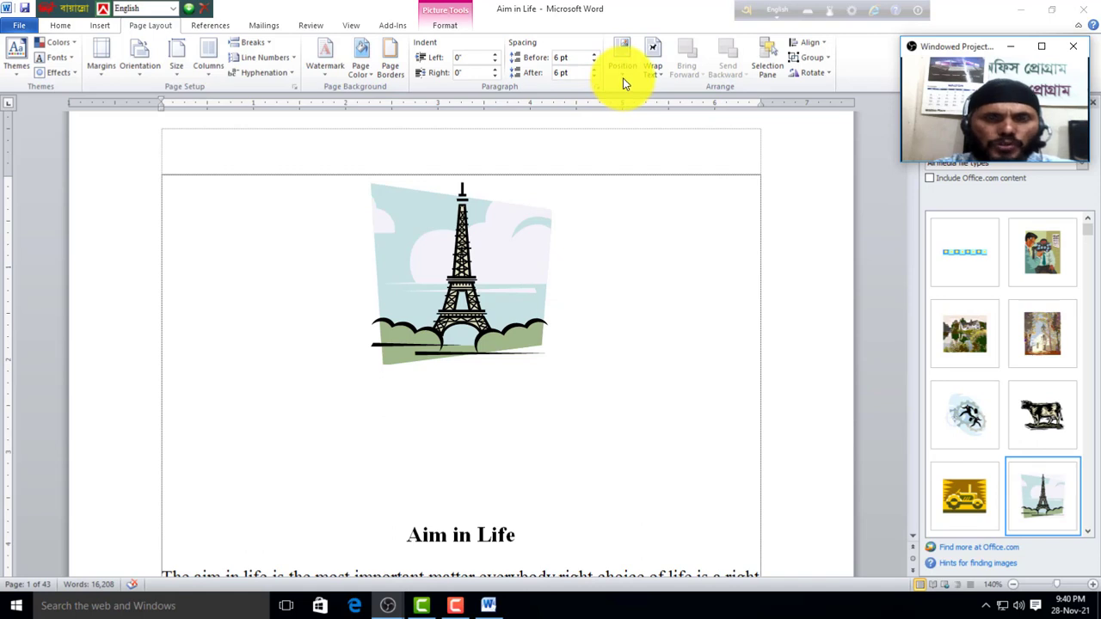
scroll(482, 235, down, 2)
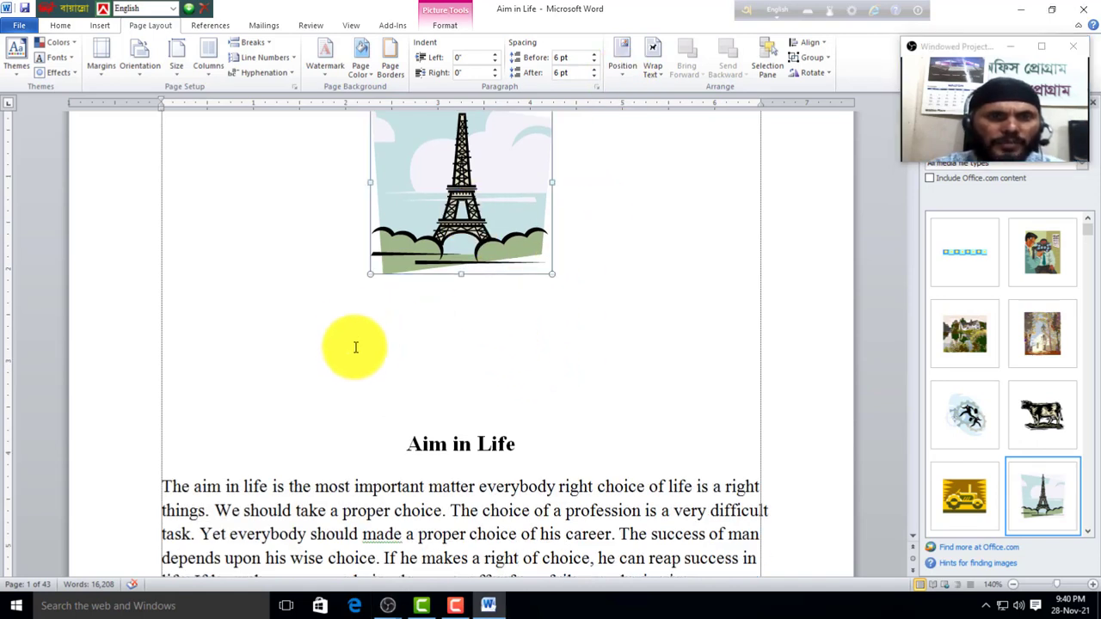
click(320, 342)
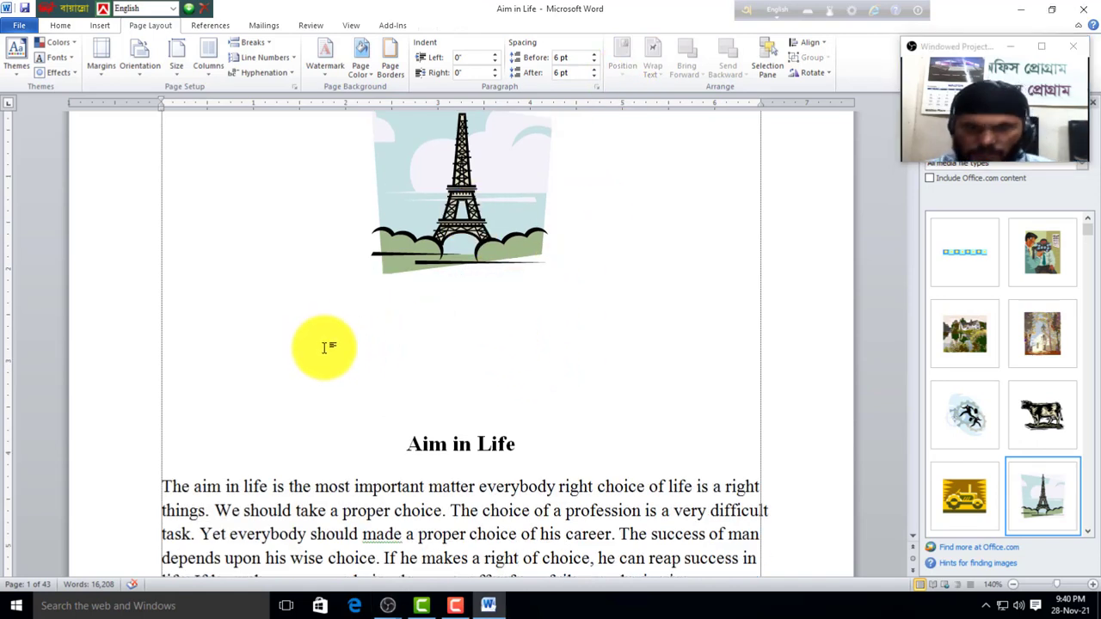
key(Delete)
key(Delete)
key(Delete)
key(Delete)
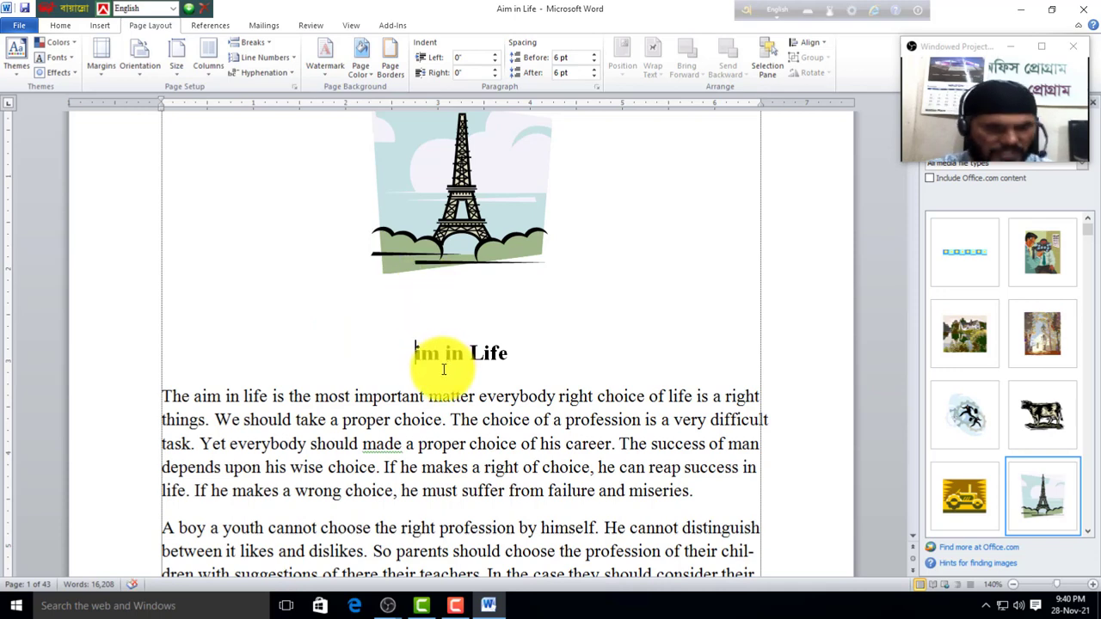
key(ctrl+z)
click(481, 293)
key(ctrl+z)
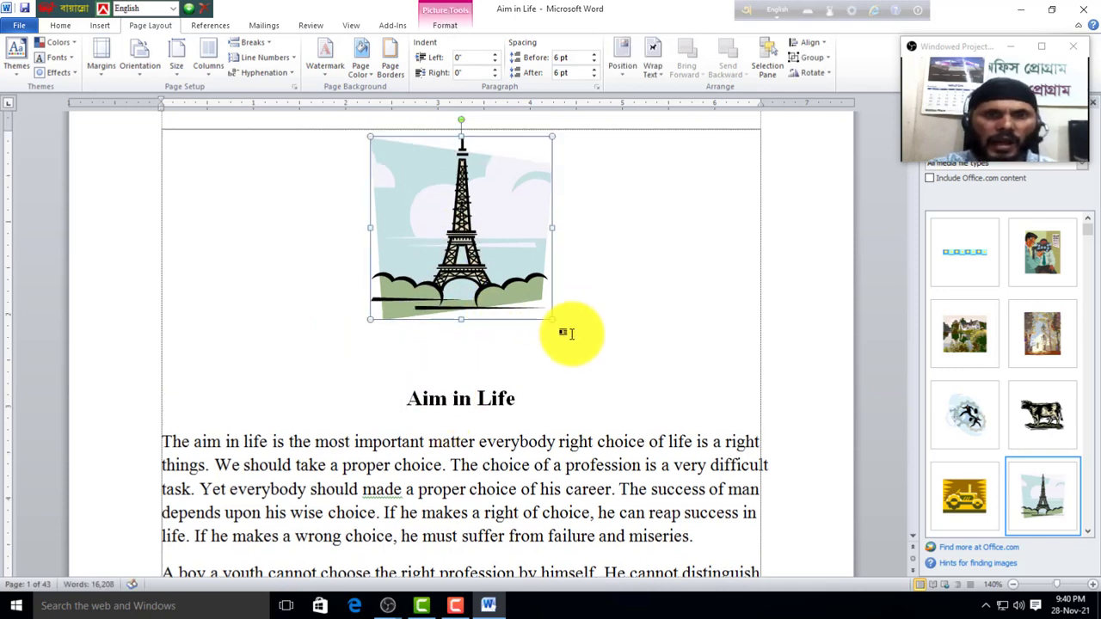
key(ctrl+z)
click(624, 72)
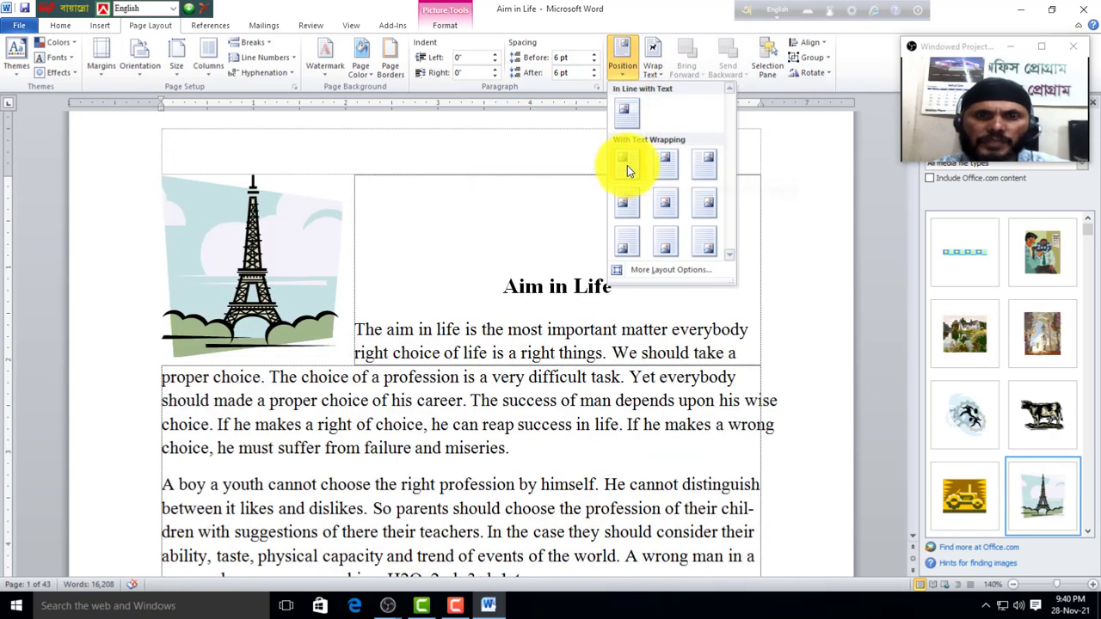
- Position the picture Top Left with square wrapping, then Middle Center, then Top Left again
click(627, 169)
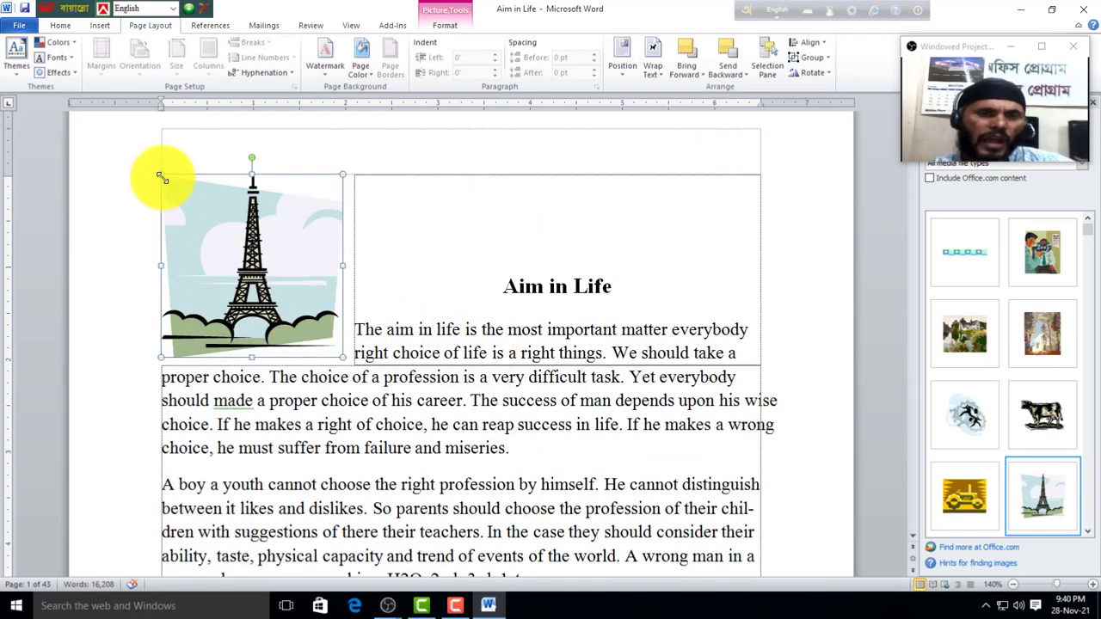
scroll(358, 269, down, 1)
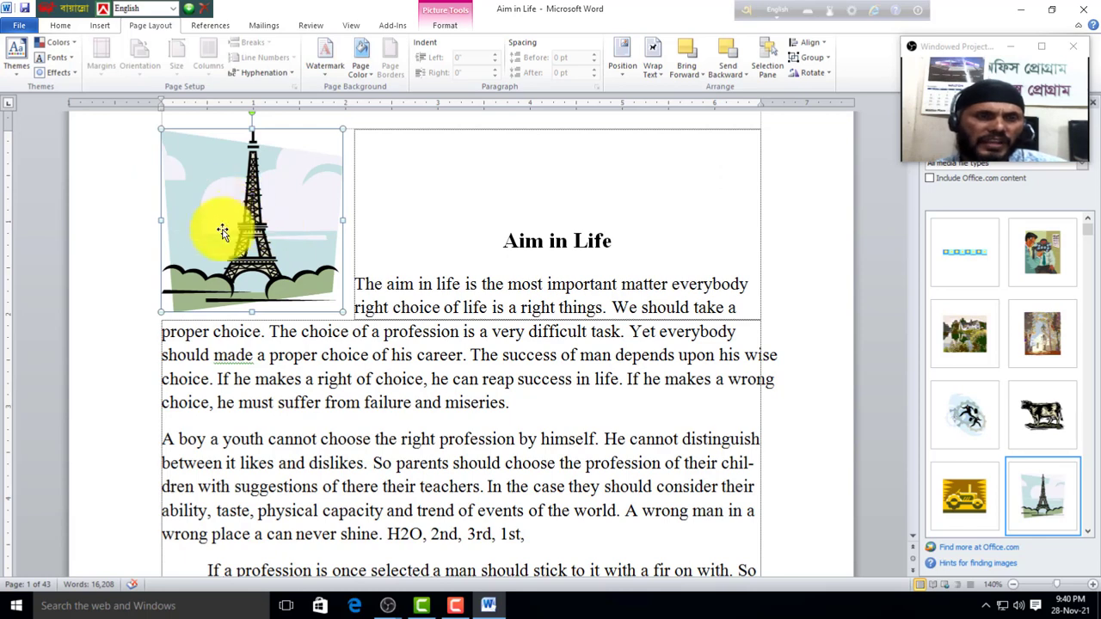
click(620, 75)
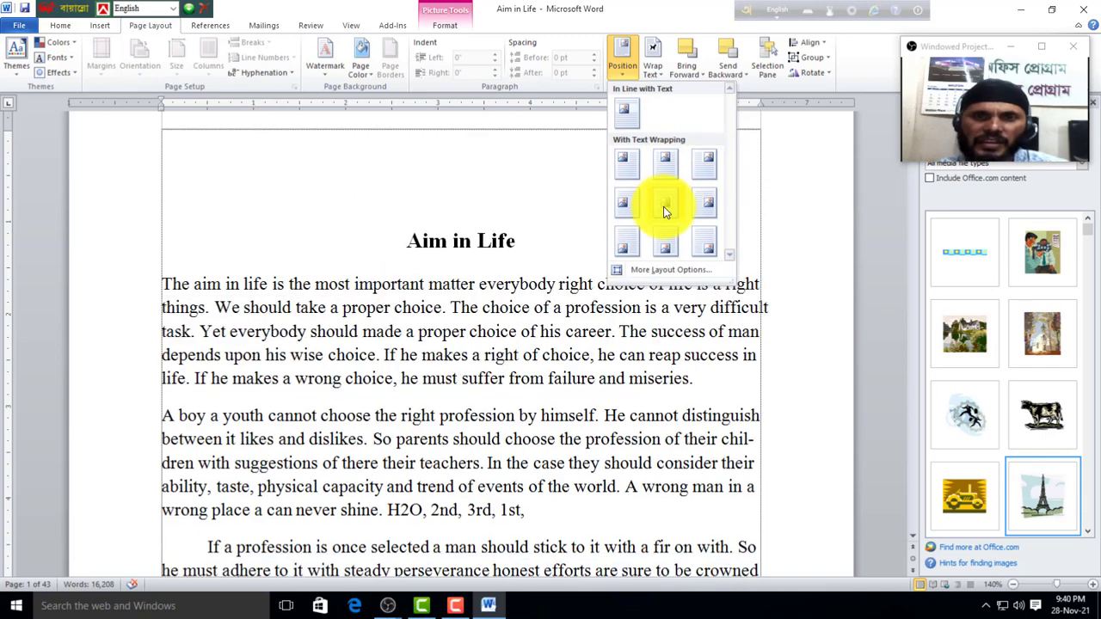
click(665, 205)
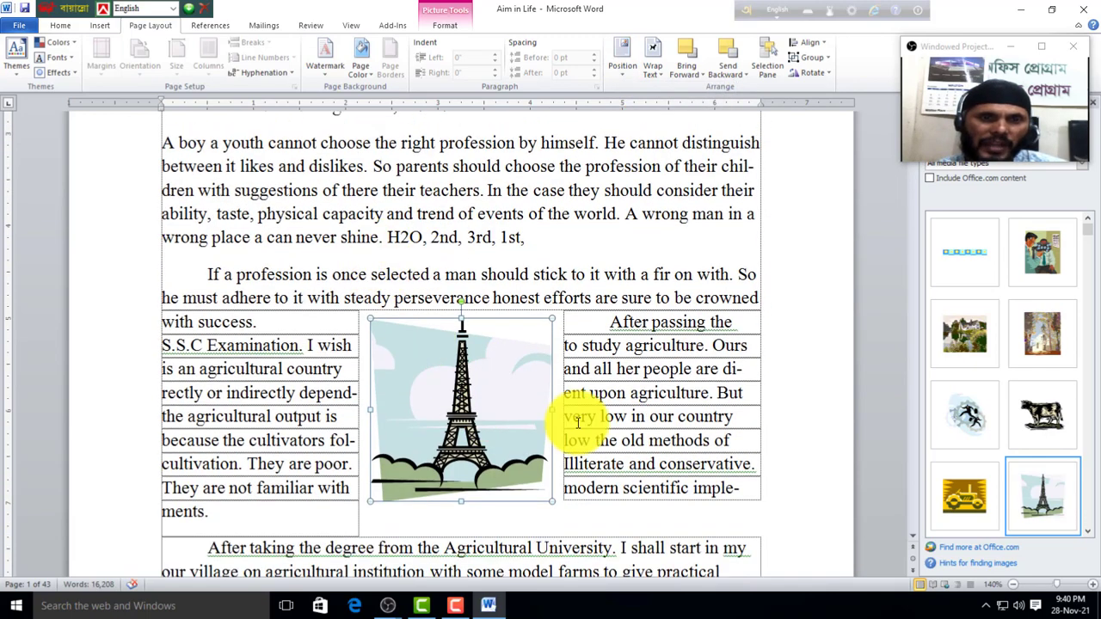
scroll(528, 376, up, 2)
scroll(571, 208, up, 2)
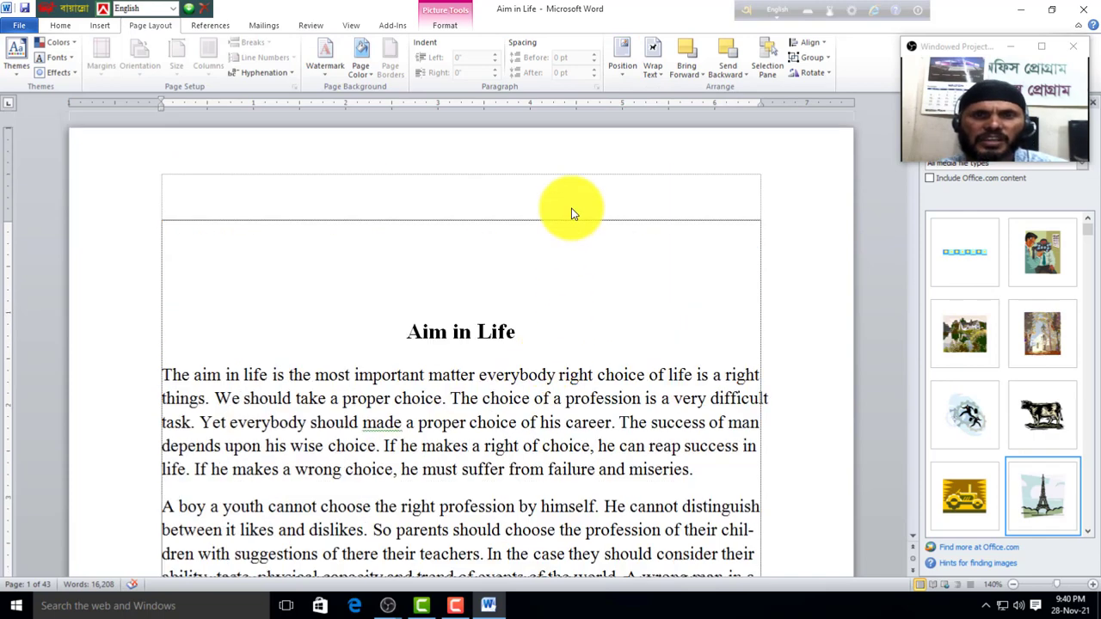
click(621, 69)
click(627, 160)
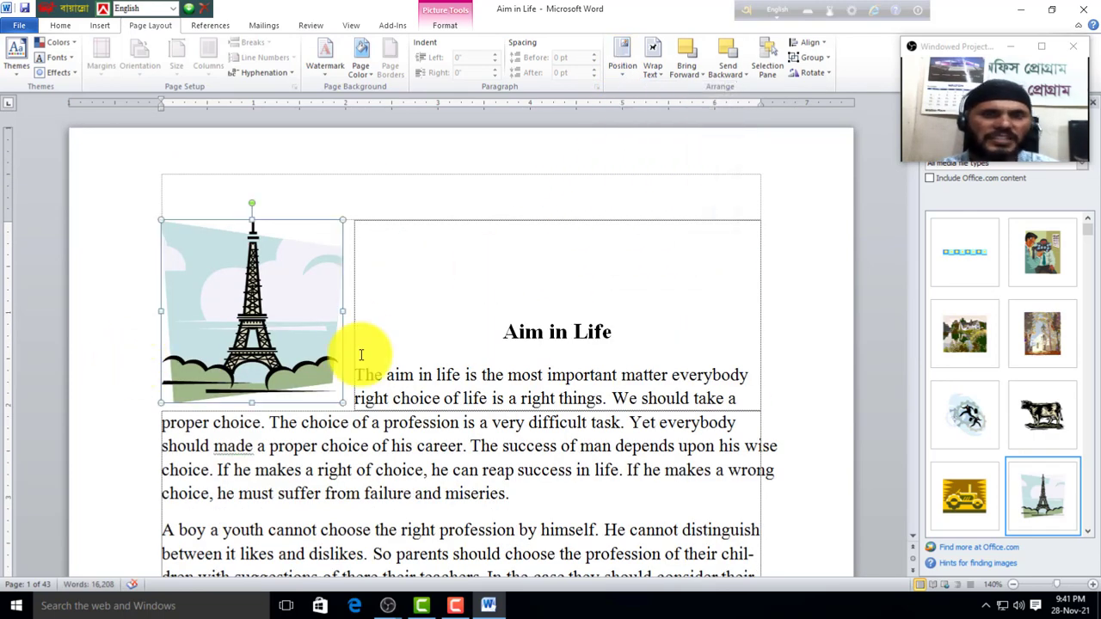
- Set the Eiffel Tower picture's position back to In Line with Text
click(620, 73)
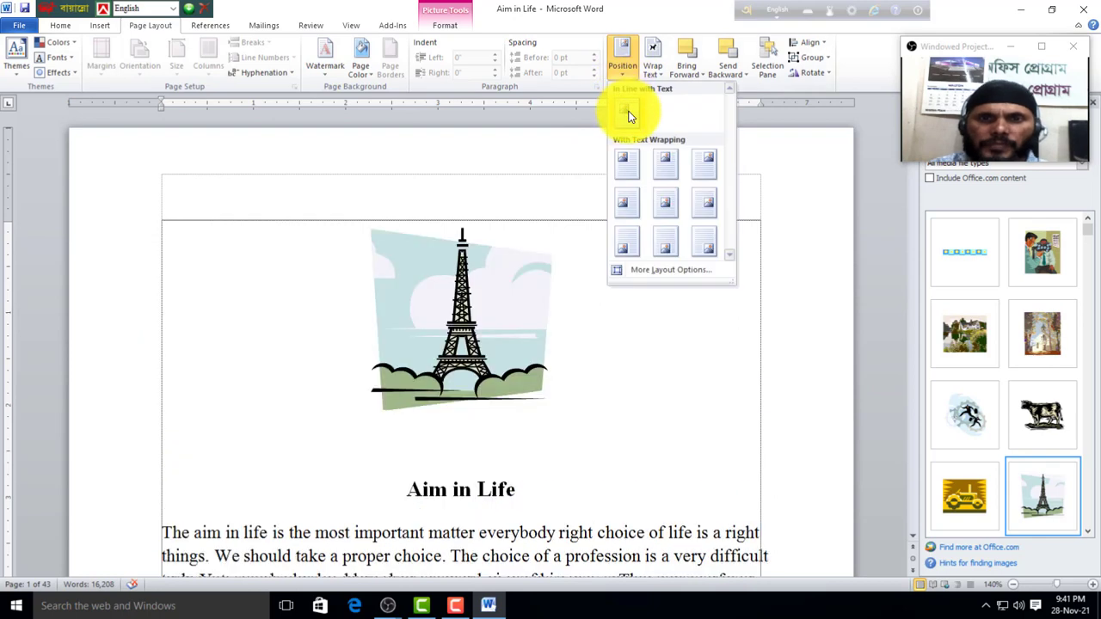
click(627, 112)
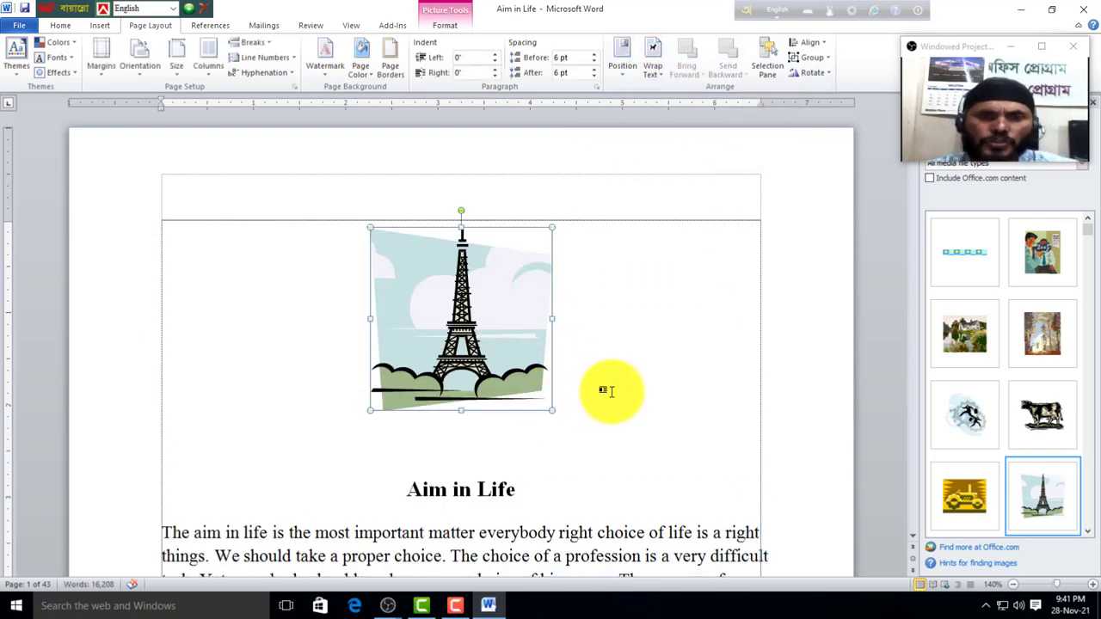
drag(467, 319, 536, 320)
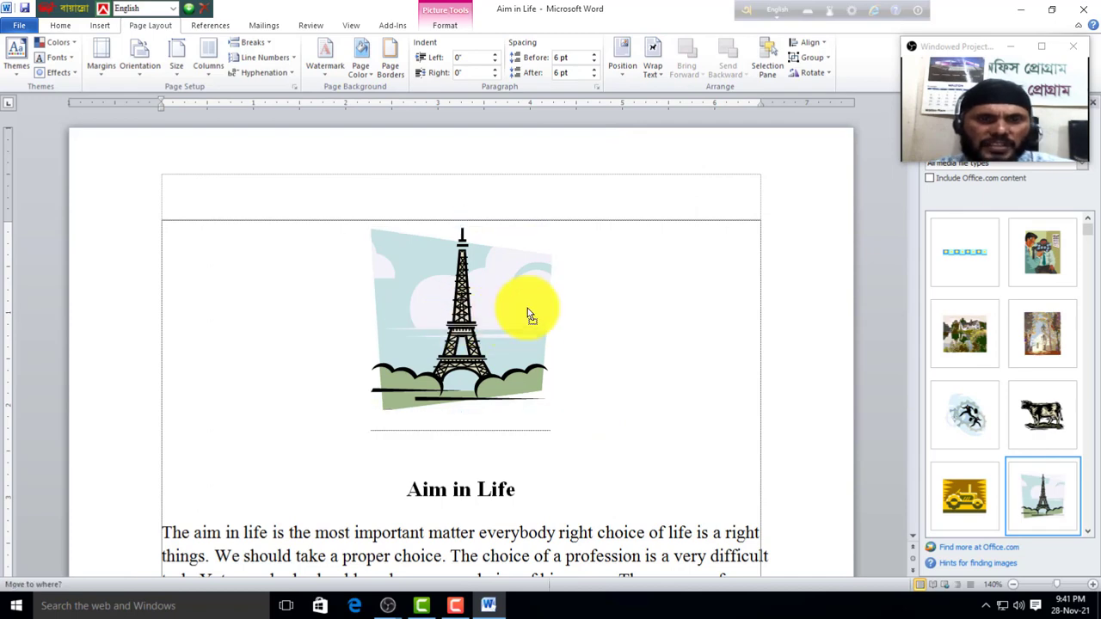
- Wrap the picture In Front of Text and drag it over the first paragraph
click(663, 81)
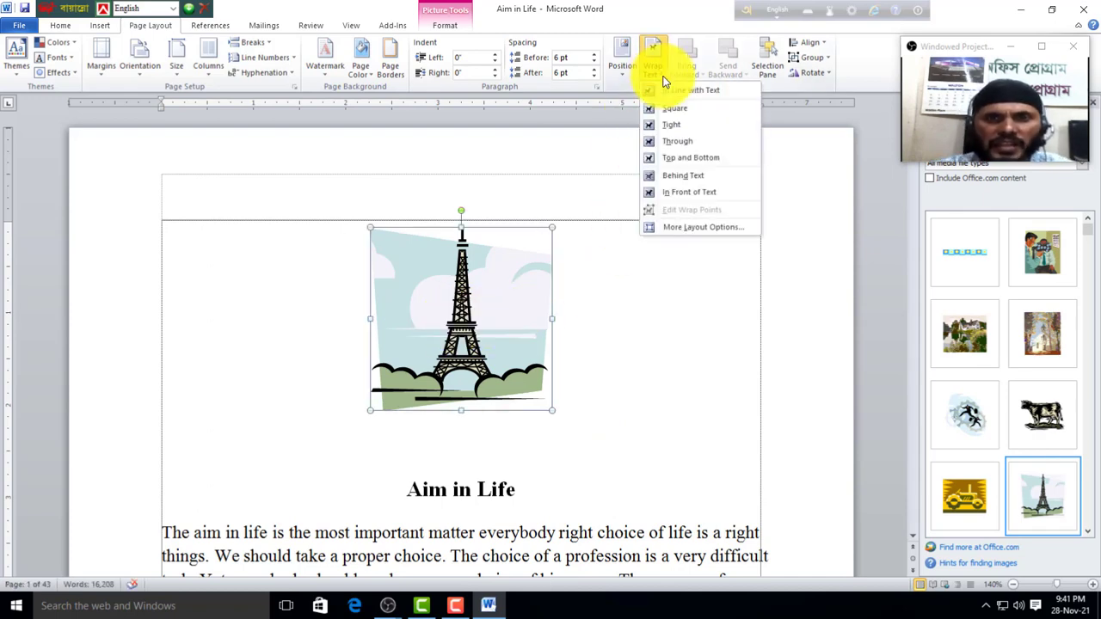
click(671, 192)
mouse_move(484, 263)
mouse_down()
mouse_move(718, 214)
mouse_move(544, 213)
mouse_up()
drag(469, 247, 270, 248)
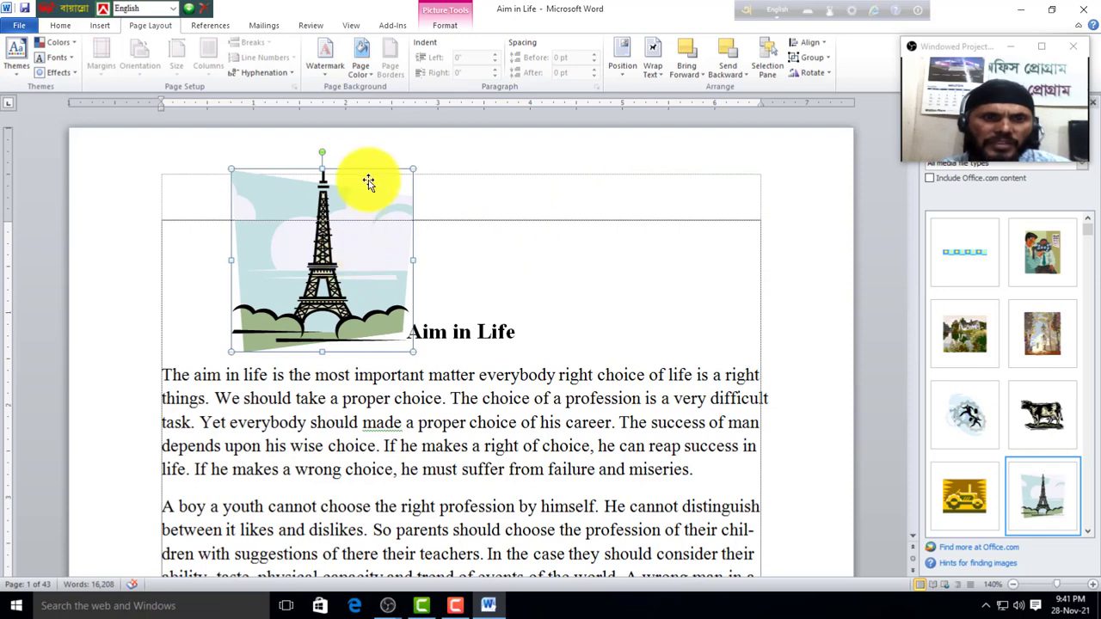
drag(366, 176, 478, 381)
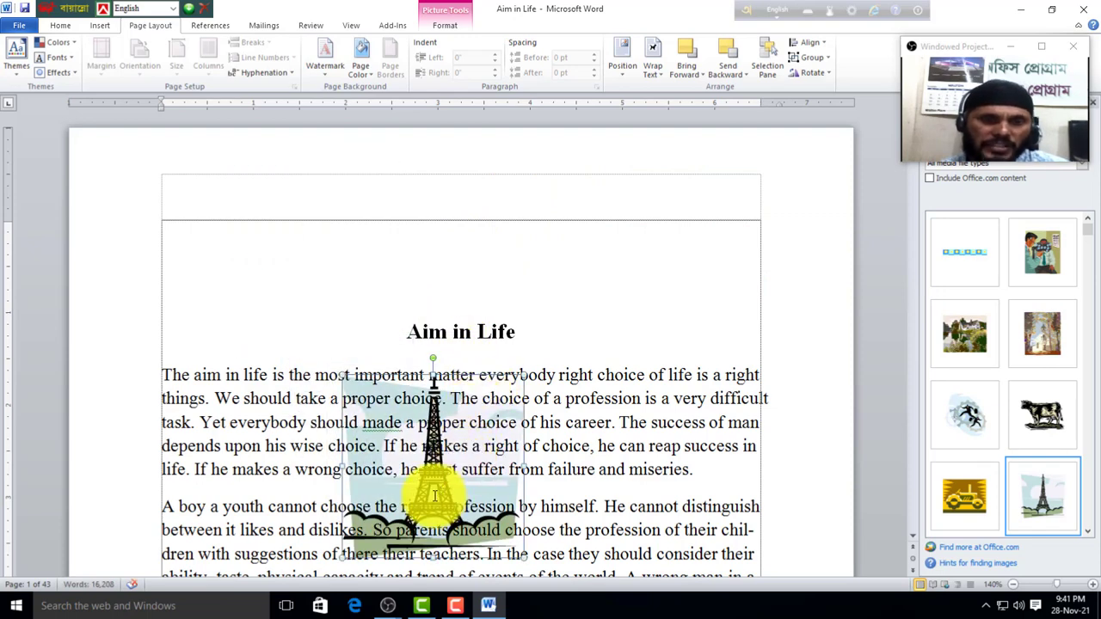
- Bring the picture in front of the text, then send it behind the text
scroll(470, 456, down, 2)
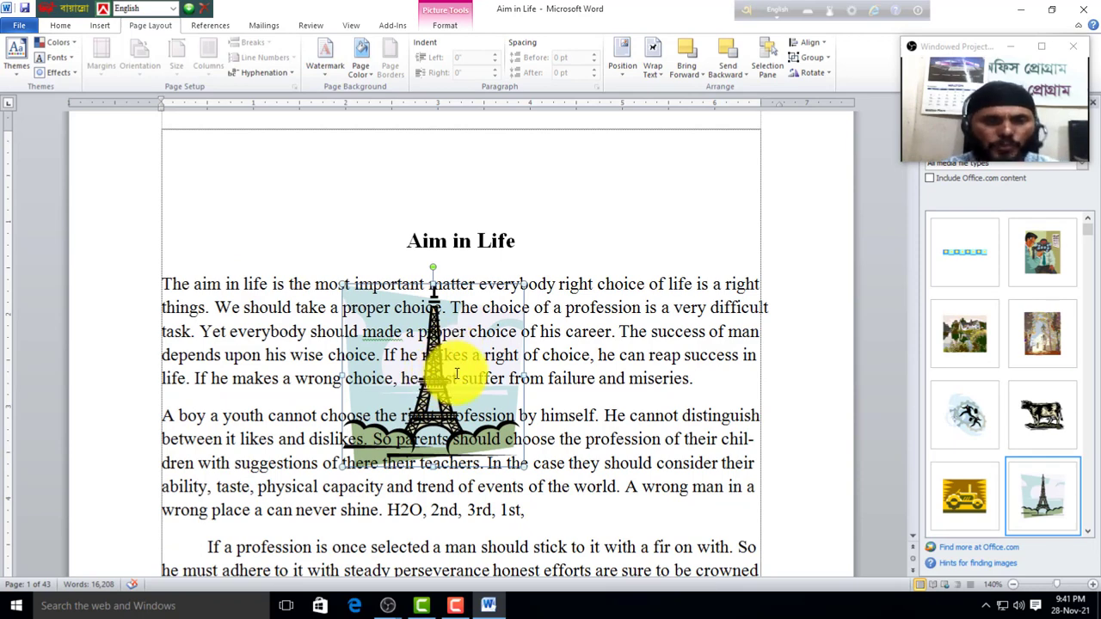
click(704, 76)
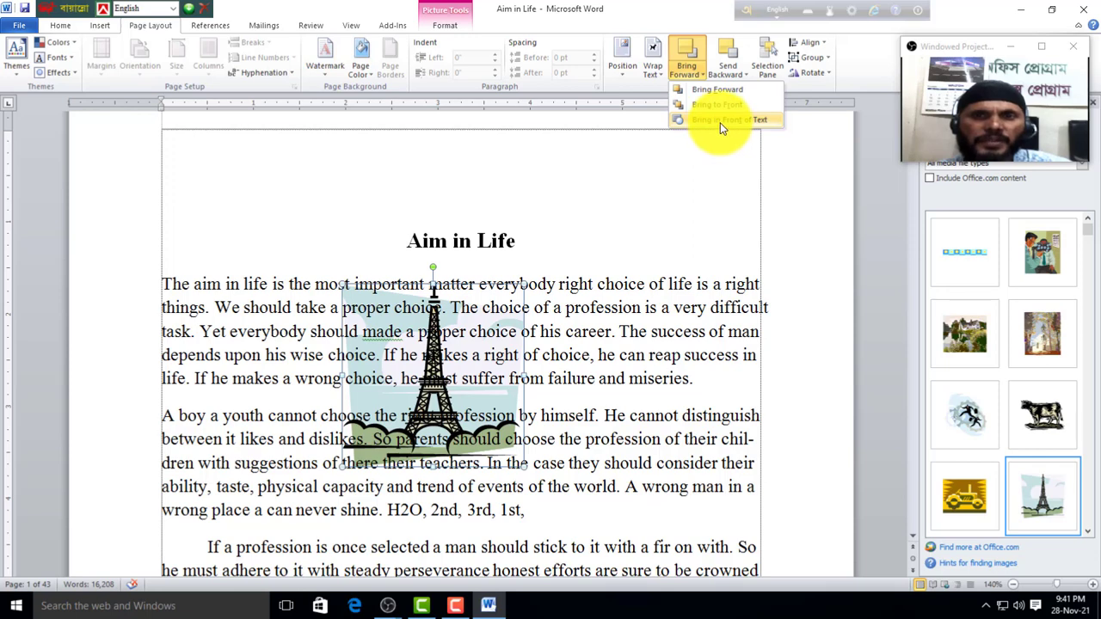
click(720, 122)
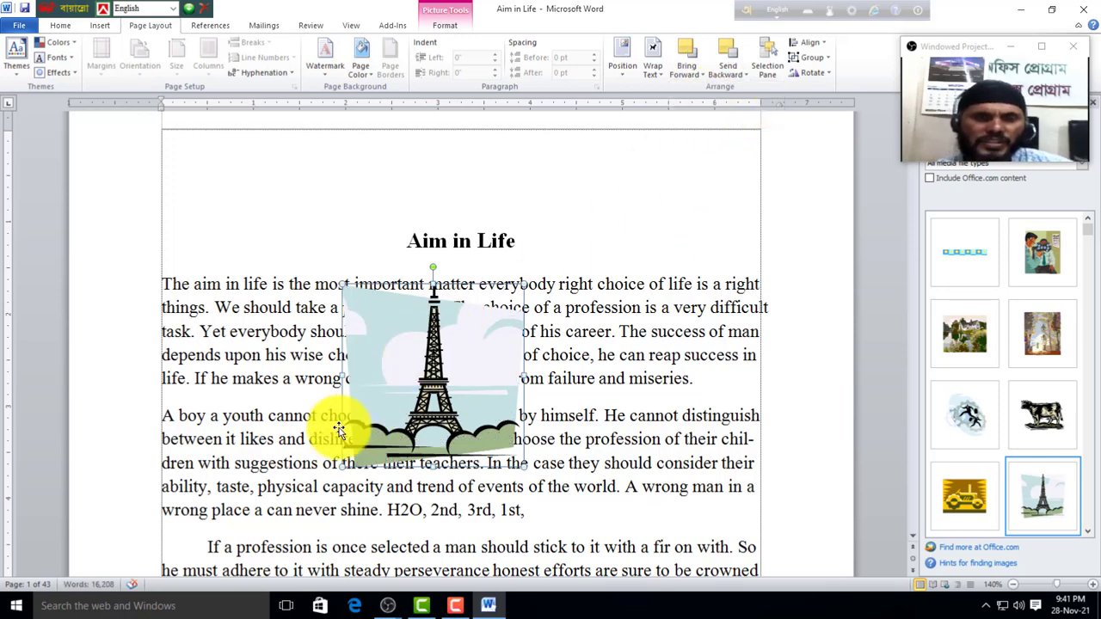
click(746, 77)
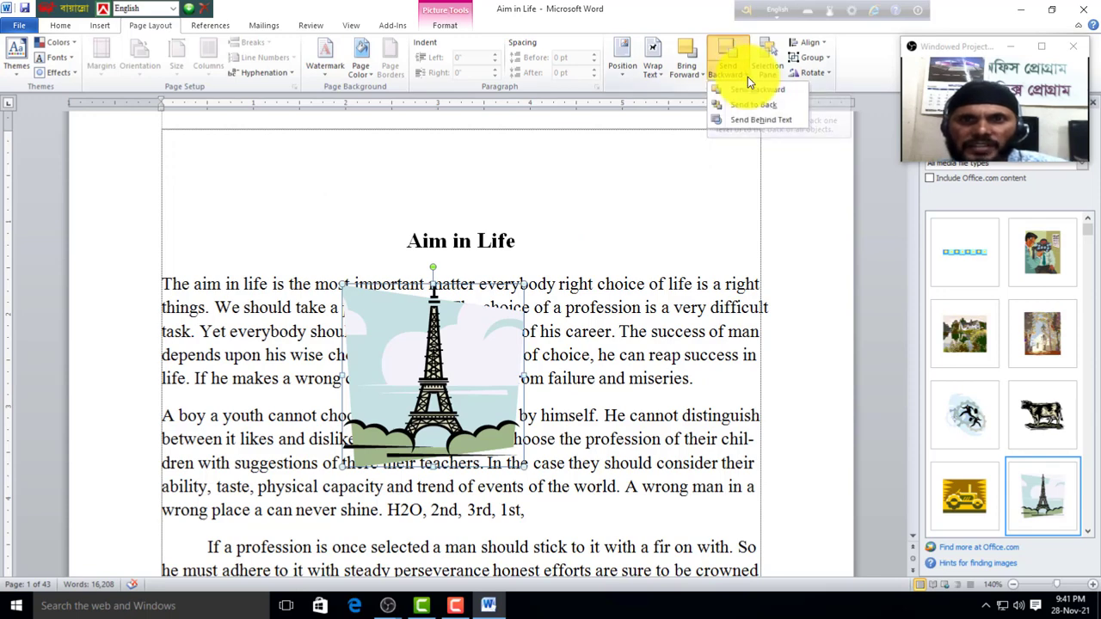
click(768, 120)
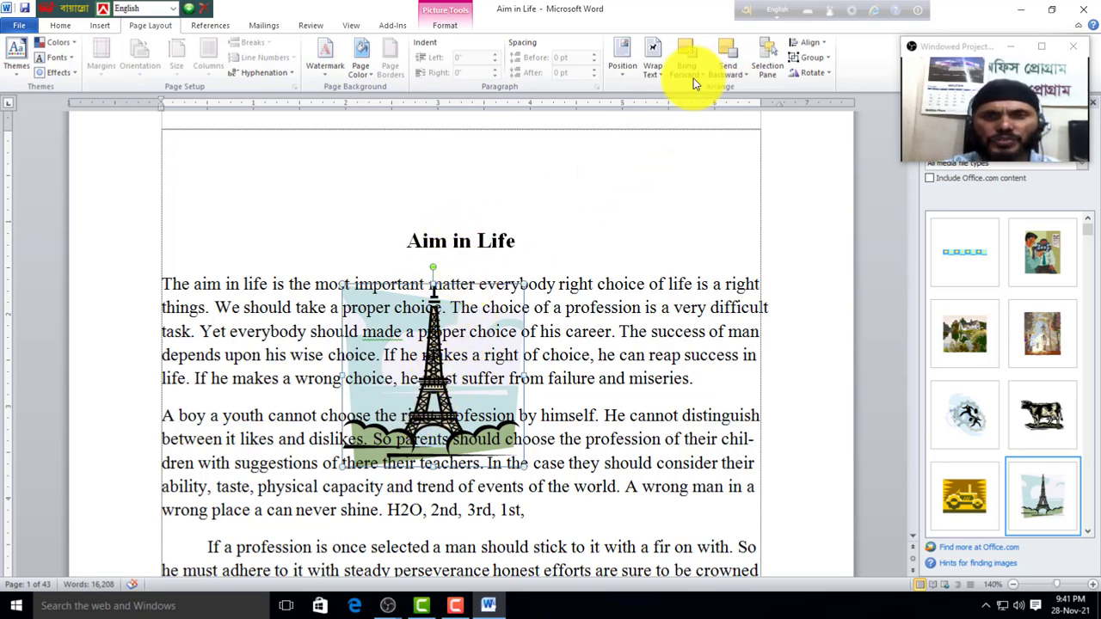
- Align the picture left, then centre it horizontally on the page
click(824, 47)
click(827, 58)
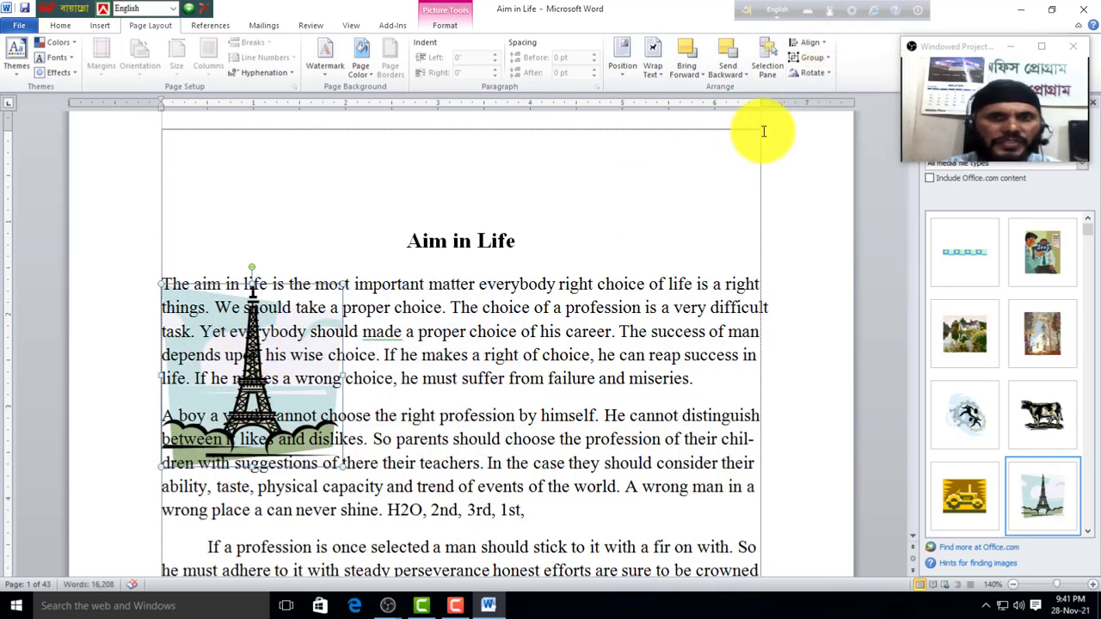
click(811, 42)
click(816, 84)
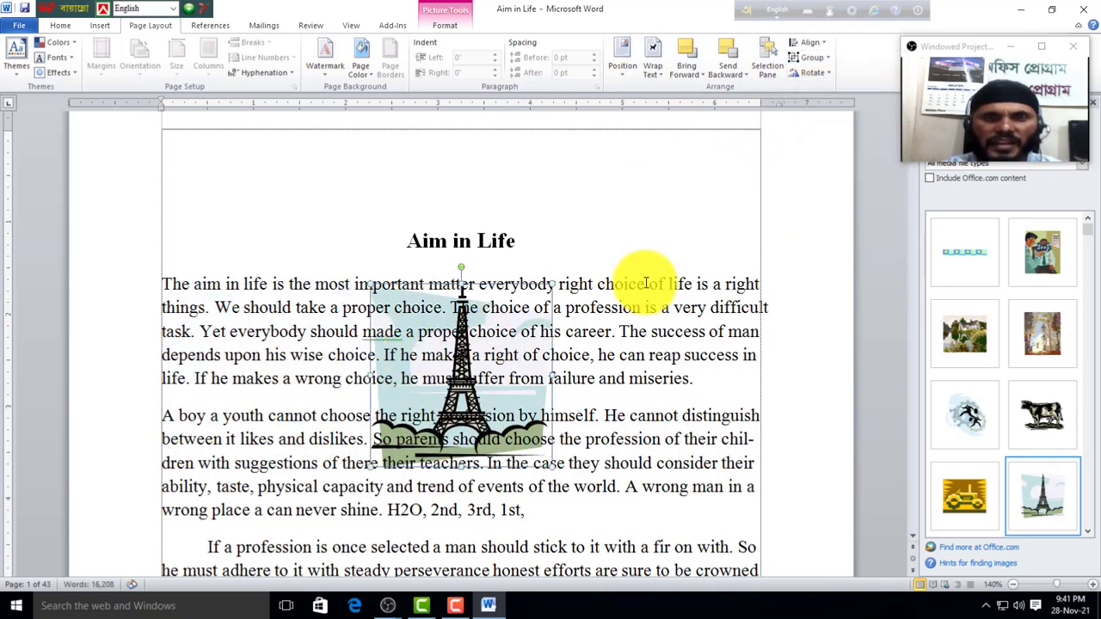
click(828, 73)
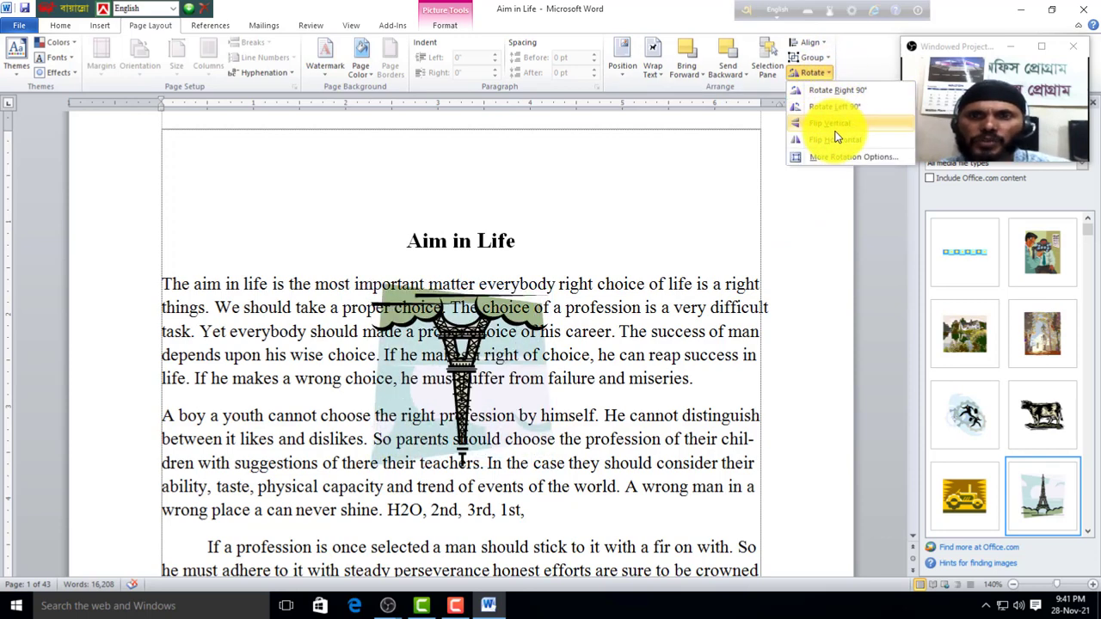
click(818, 207)
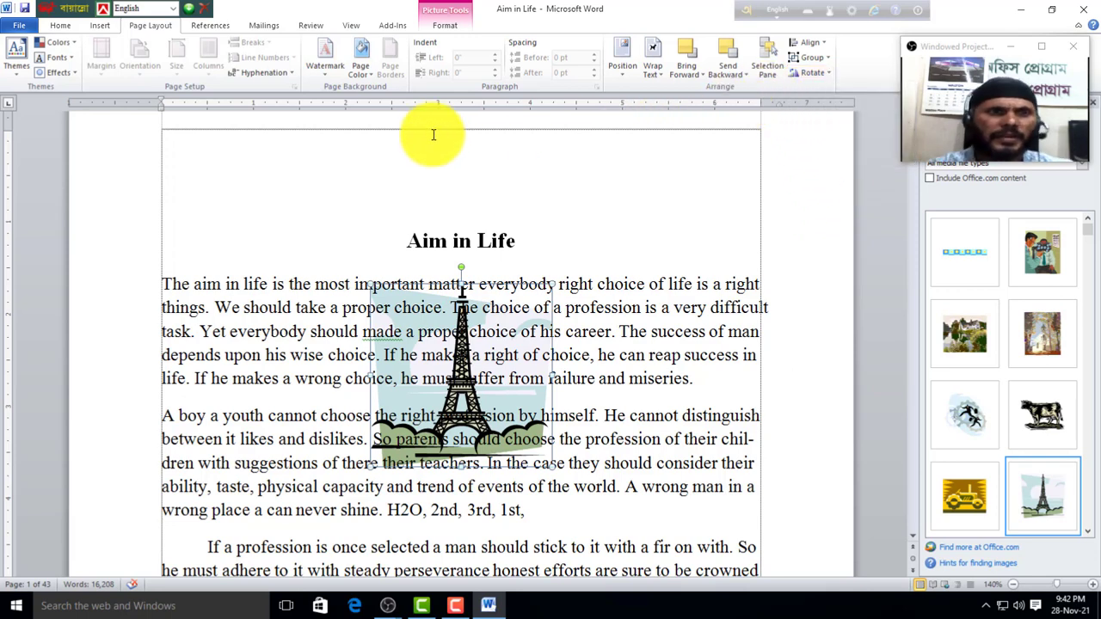